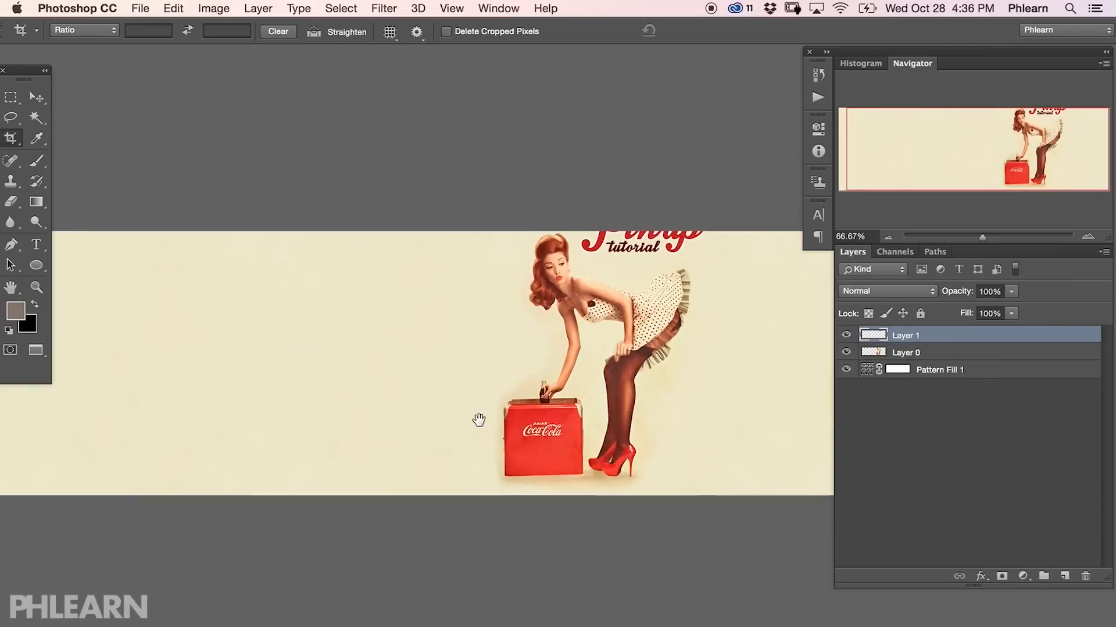
Step: Reposition the contents of Layer 1 in the pin-up banner and adjust them with Free Transform
key(v)
drag(498, 419, 326, 458)
key(super+t)
drag(397, 327, 522, 384)
key(Return)
drag(438, 370, 400, 378)
drag(639, 429, 677, 425)
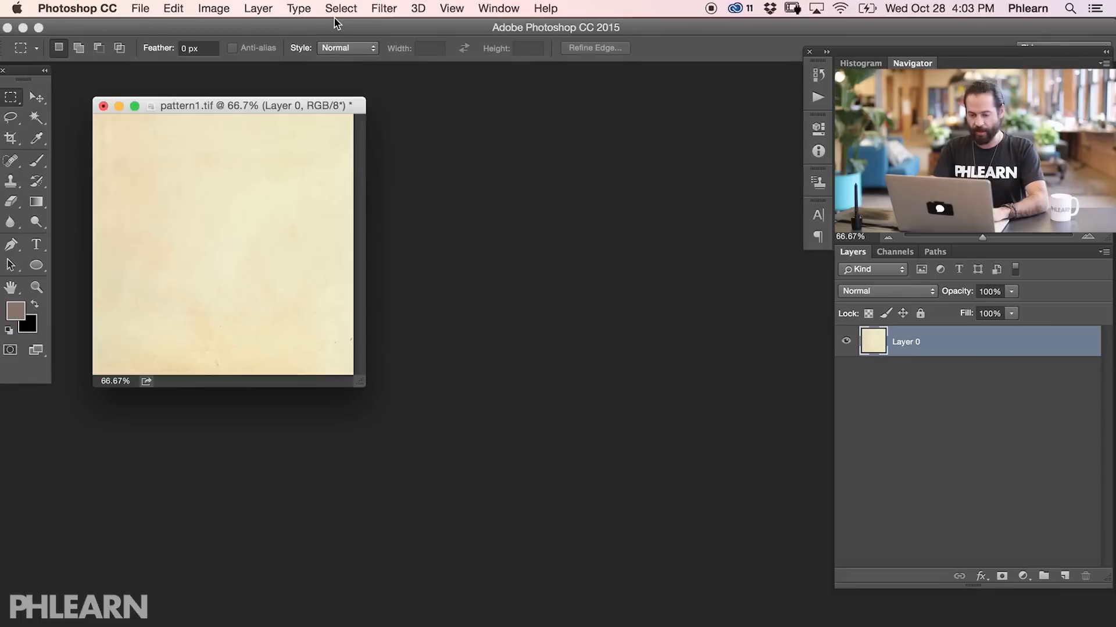
Step: Examine the paper texture in pattern1.tif up close at 300% across different areas, and return to the floating window view
key(f)
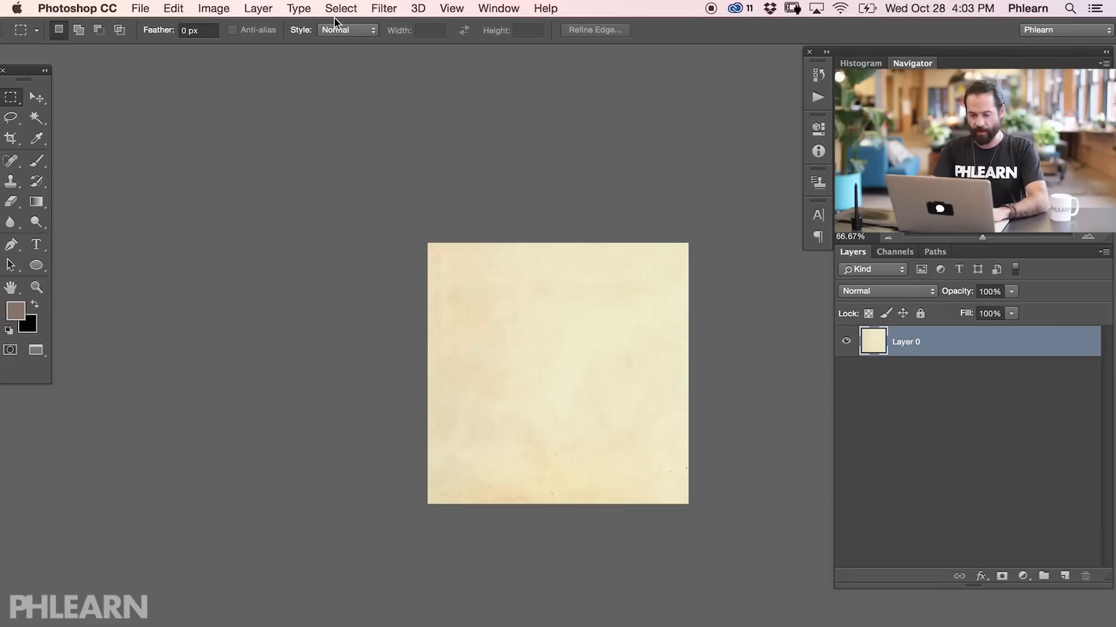
key(super+1)
key(super+equal)
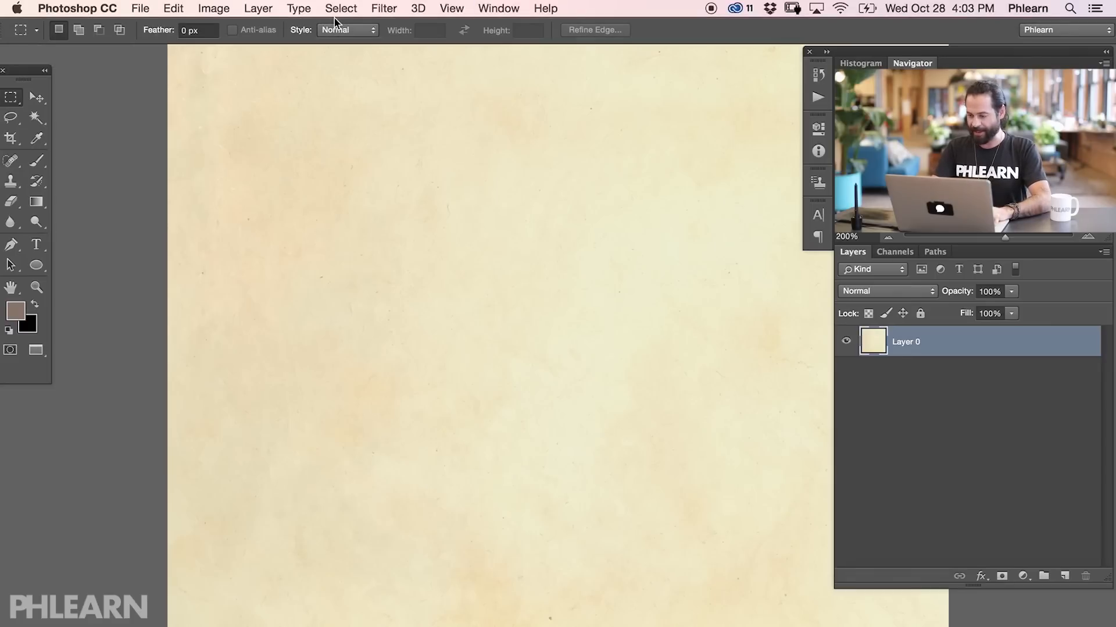
key(super+equal)
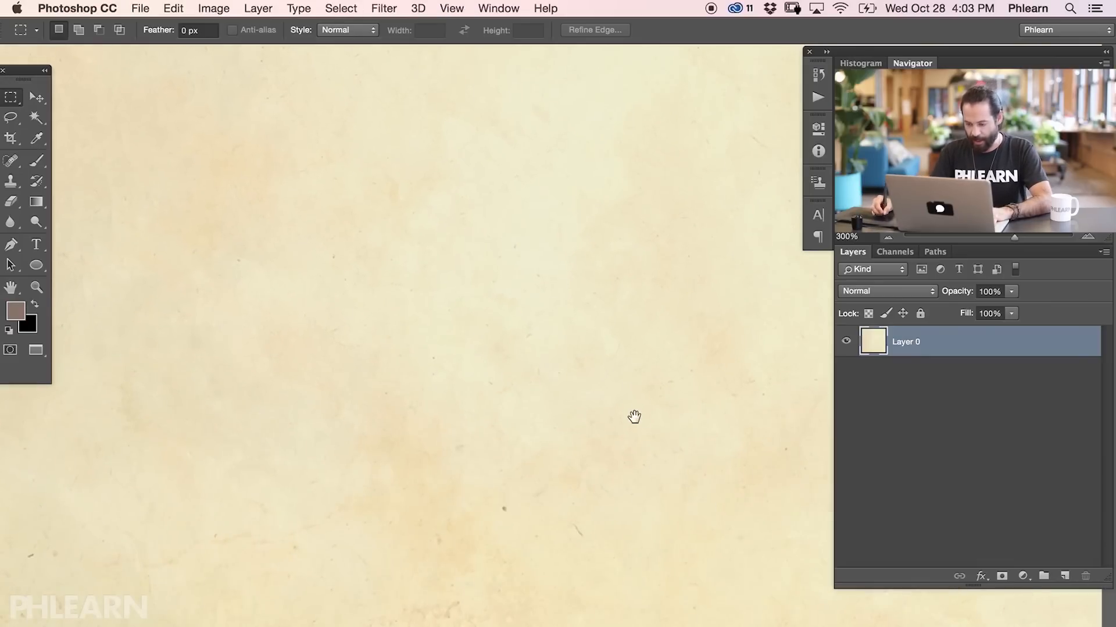
drag(636, 409, 486, 277)
drag(508, 378, 663, 381)
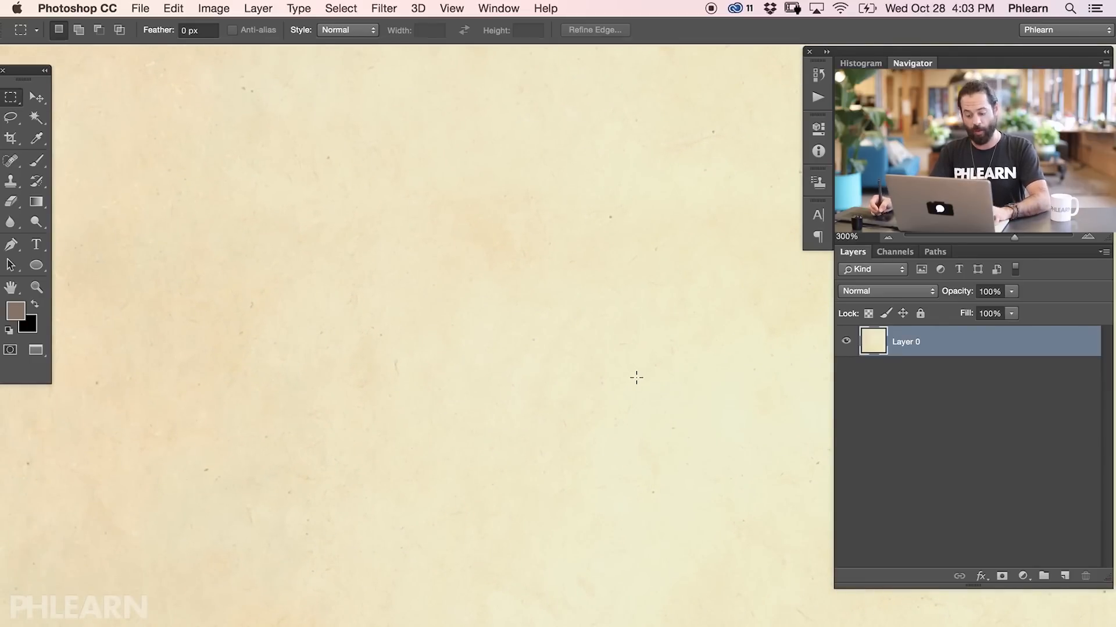
key(f)
key(super+minus)
key(super+minus)
key(super+minus)
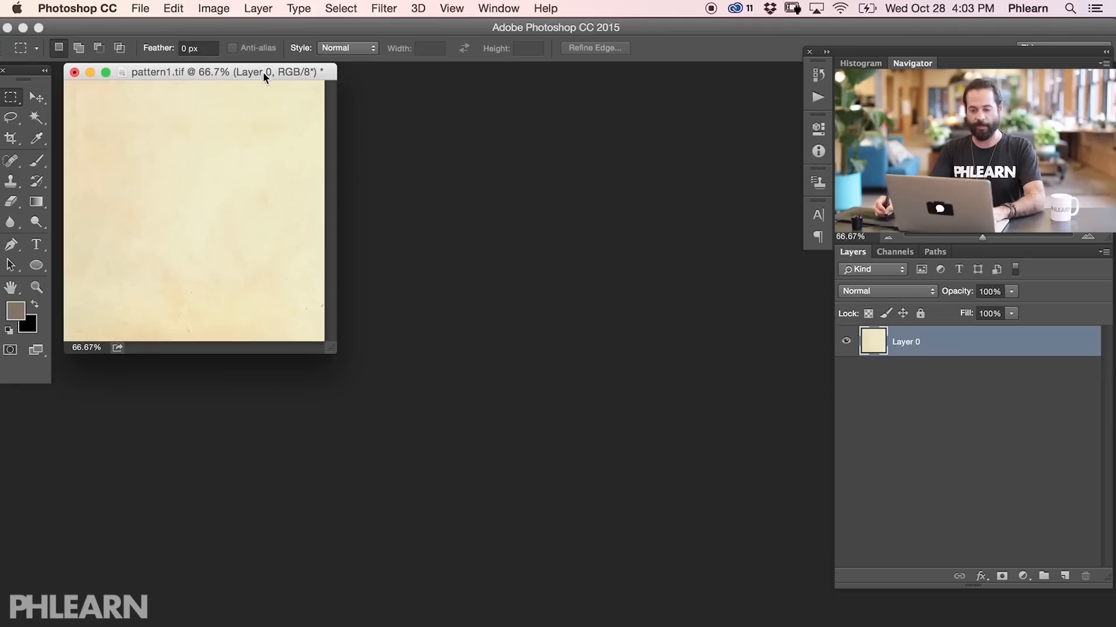
Step: Check the pixel dimensions of pattern1.tif in the Image Size dialog and leave without changing them
drag(263, 72, 276, 107)
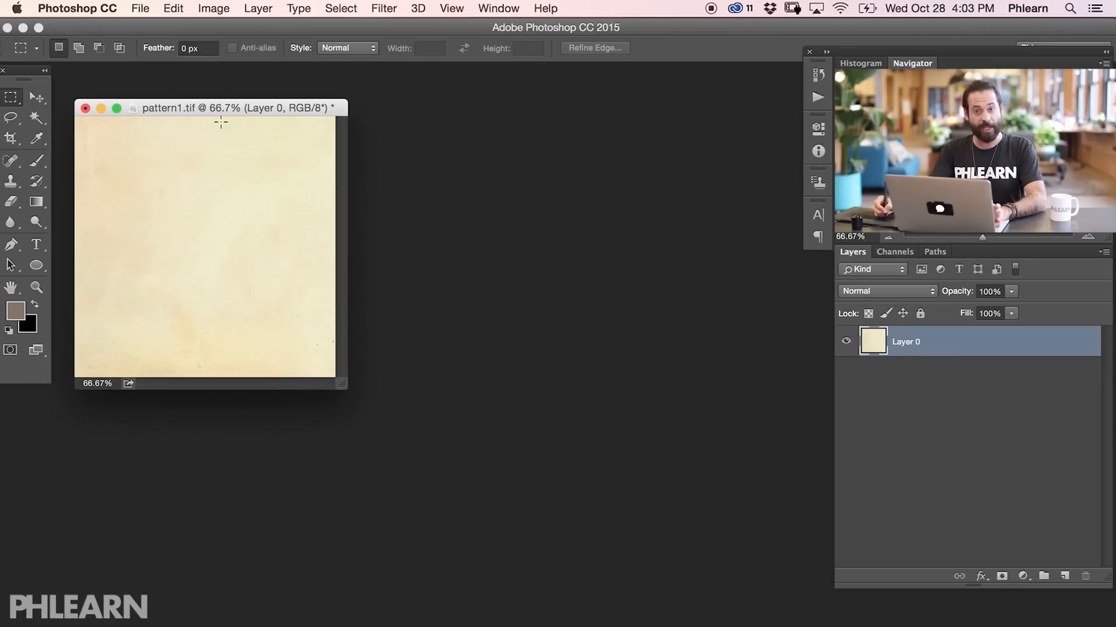
click(214, 10)
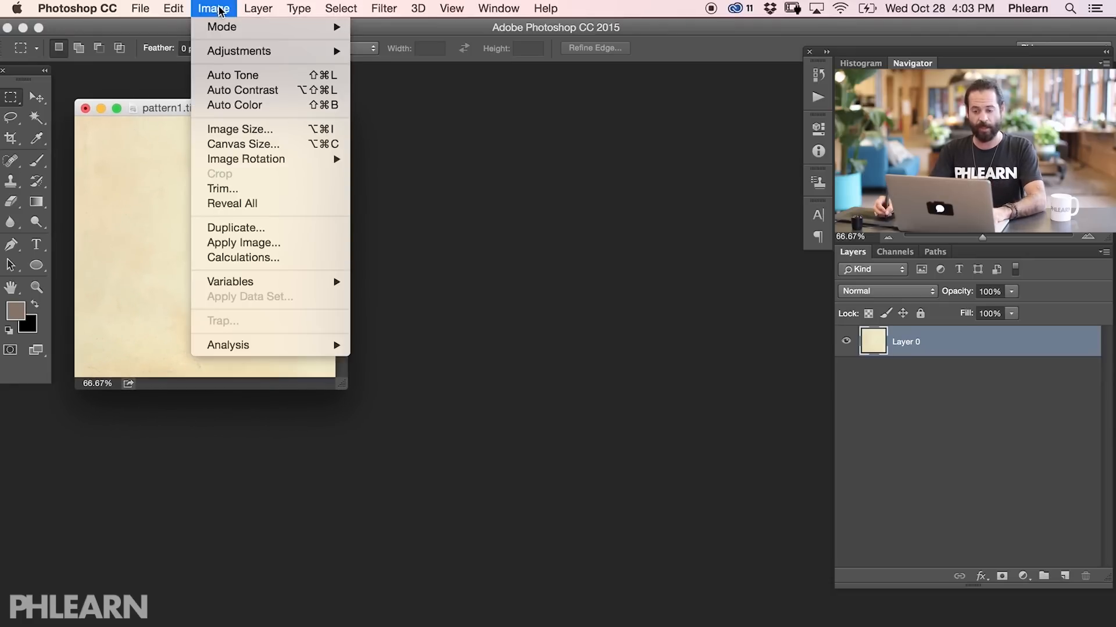
click(270, 130)
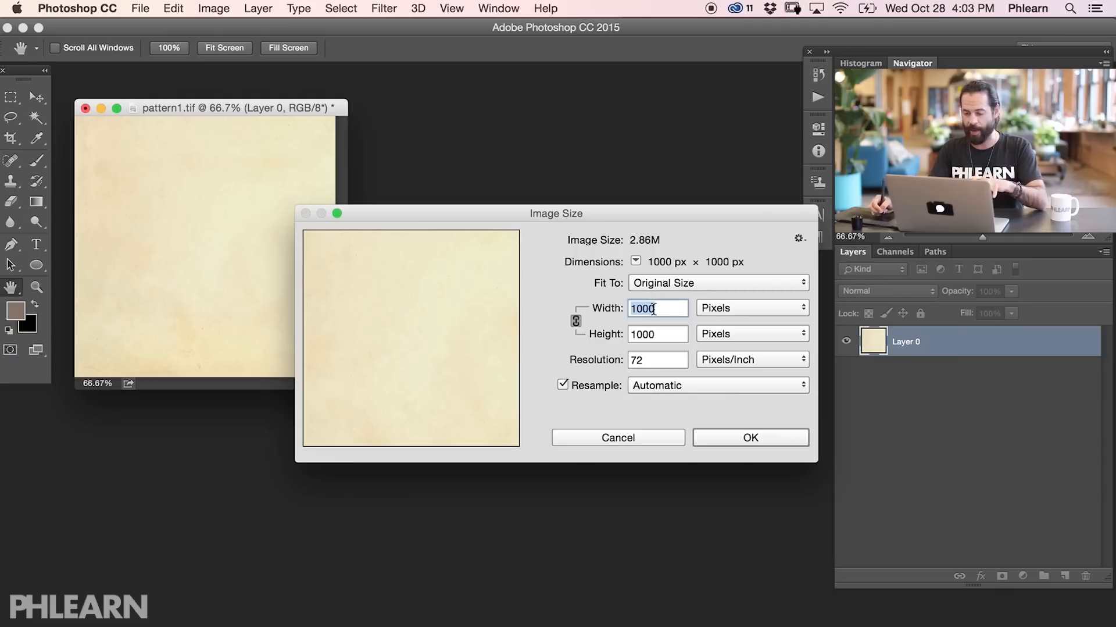
click(642, 437)
key(m)
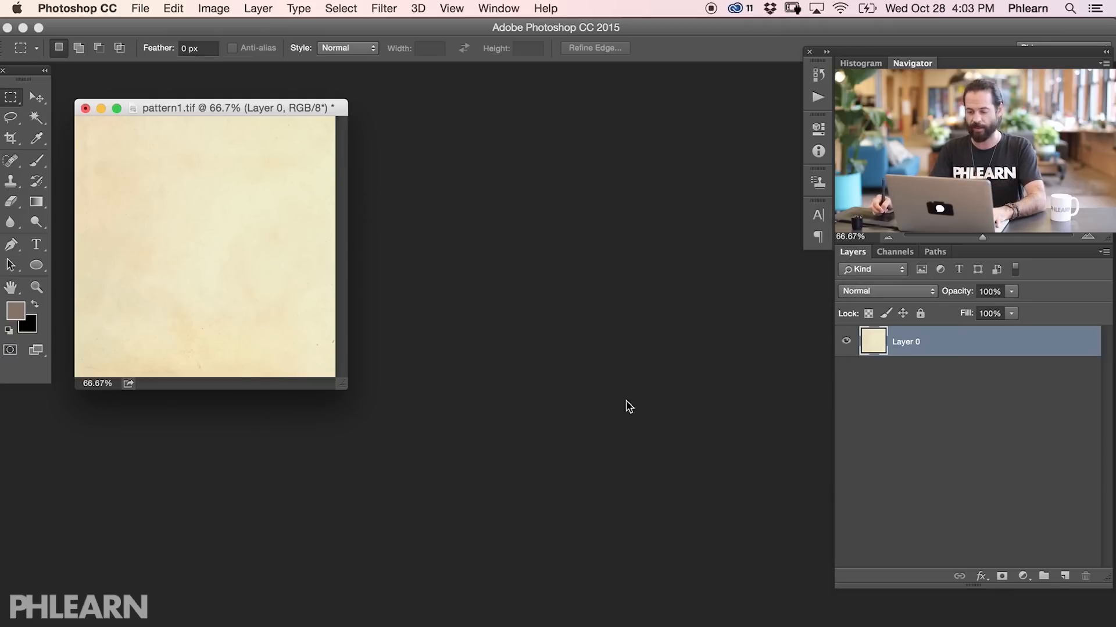
drag(305, 112, 302, 99)
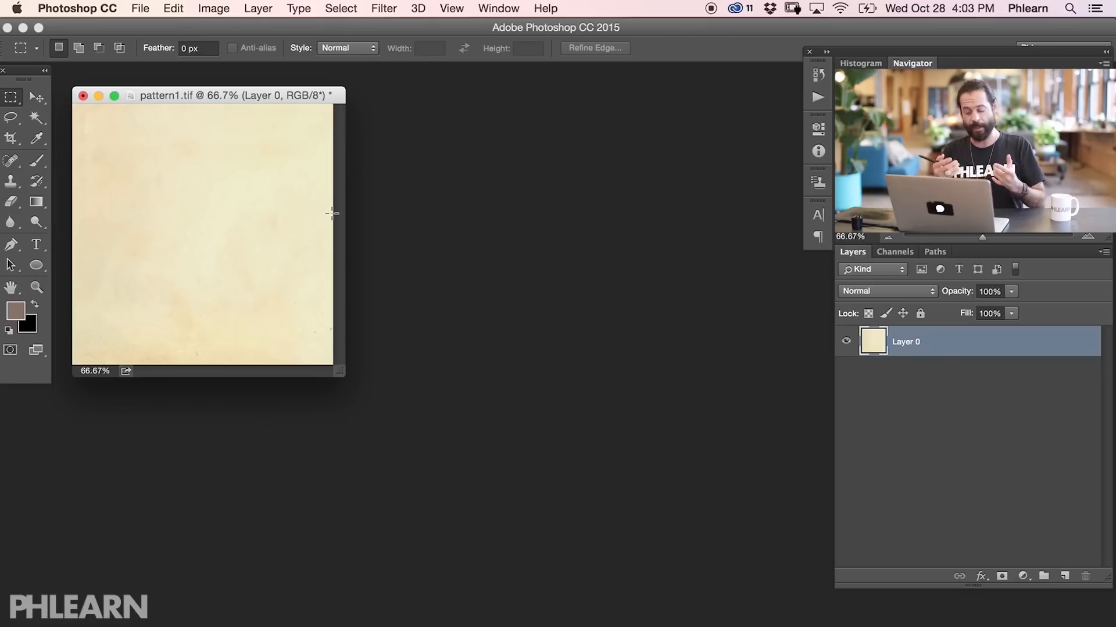
Step: Create a new 5000 × 5000 pixel RGB document at 300 pixels/inch with a white background, and place its window beside pattern1.tif
key(super+n)
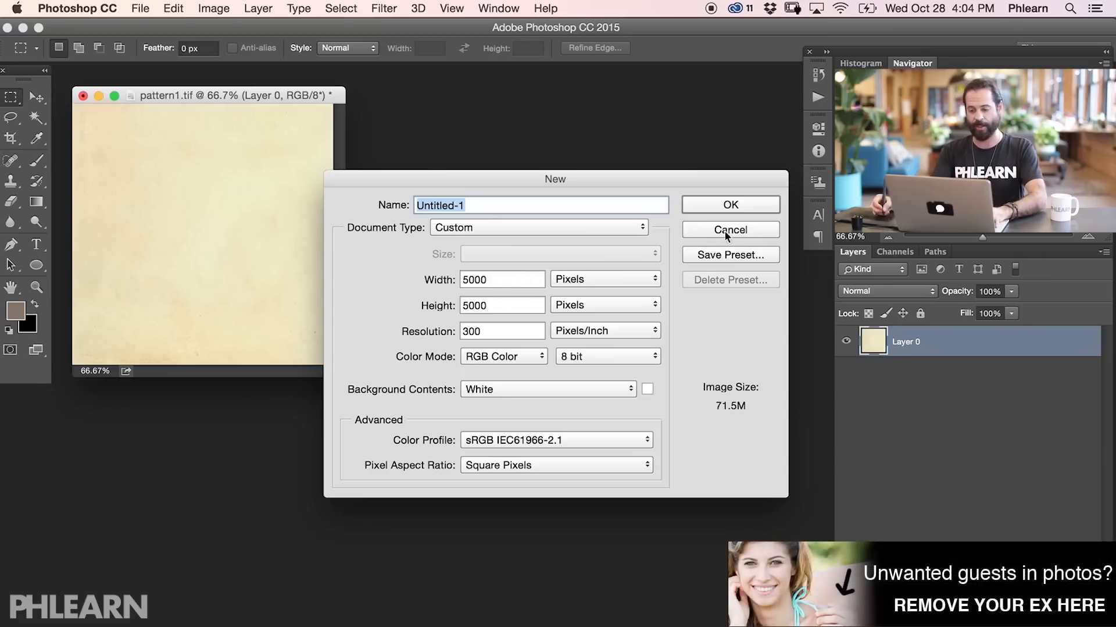
click(731, 204)
drag(379, 92, 650, 130)
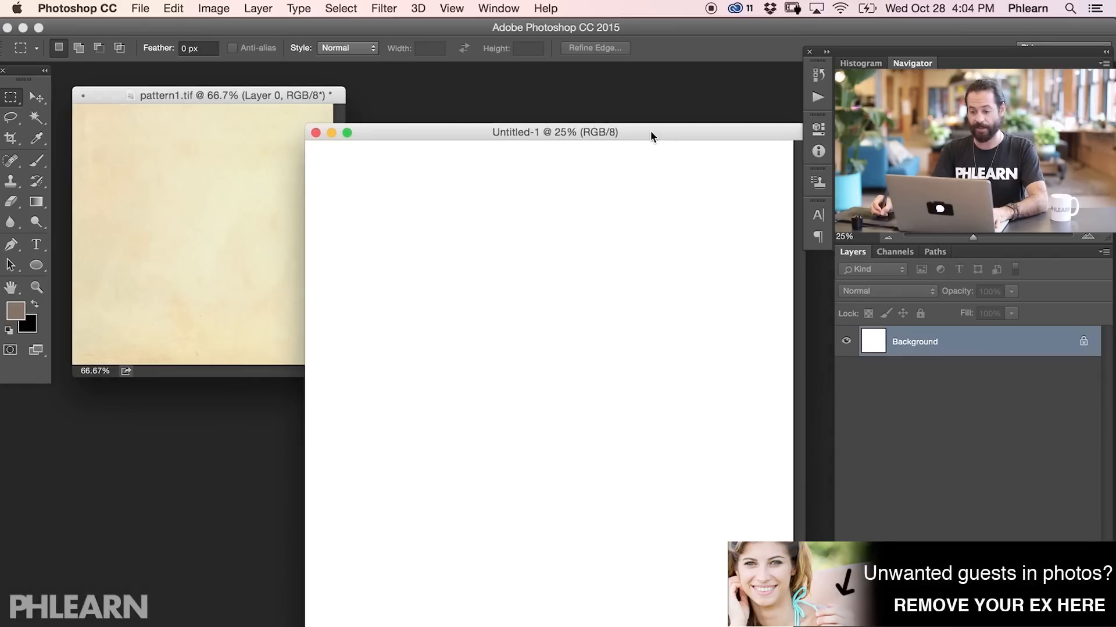
drag(418, 133, 420, 129)
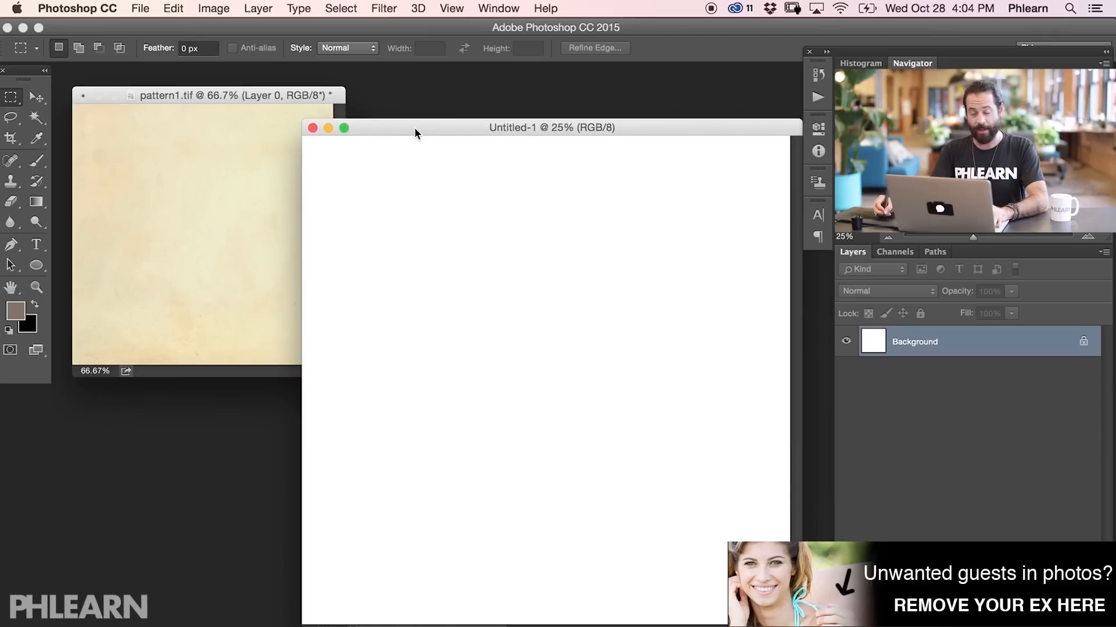
drag(275, 96, 275, 95)
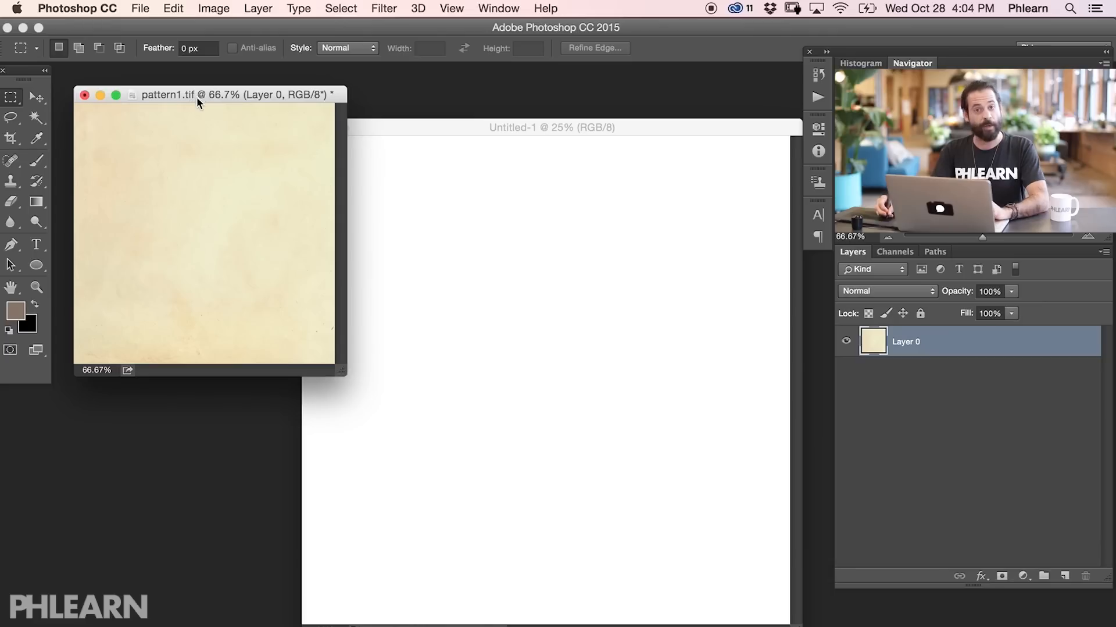
click(438, 128)
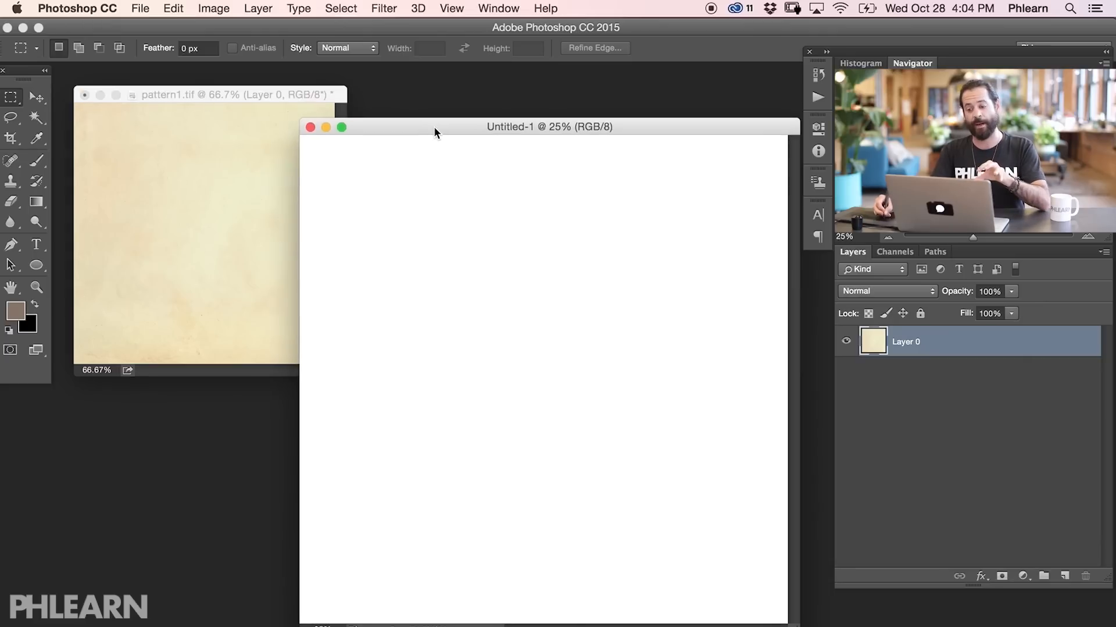
Step: Define the pattern1.tif image as a pattern named pattern1.tif
drag(277, 95, 272, 95)
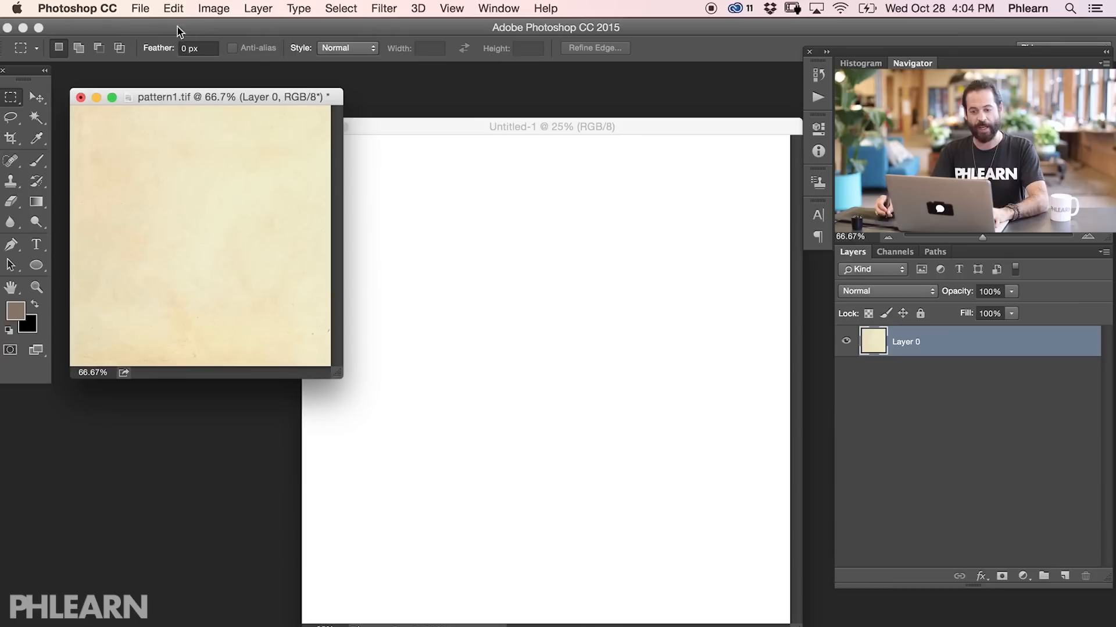
click(173, 8)
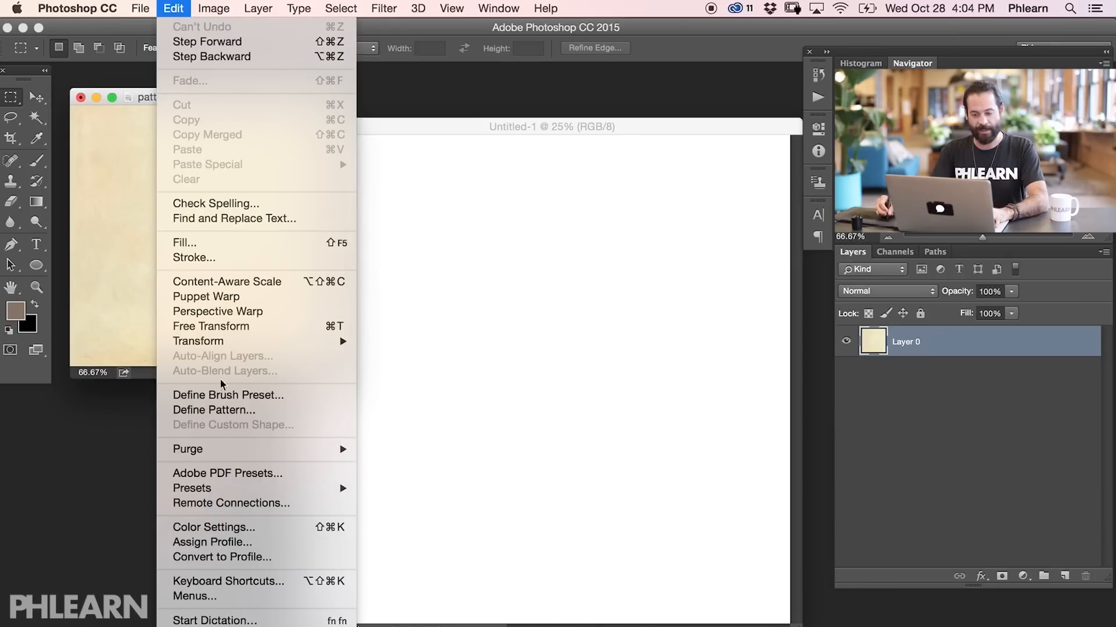
click(225, 410)
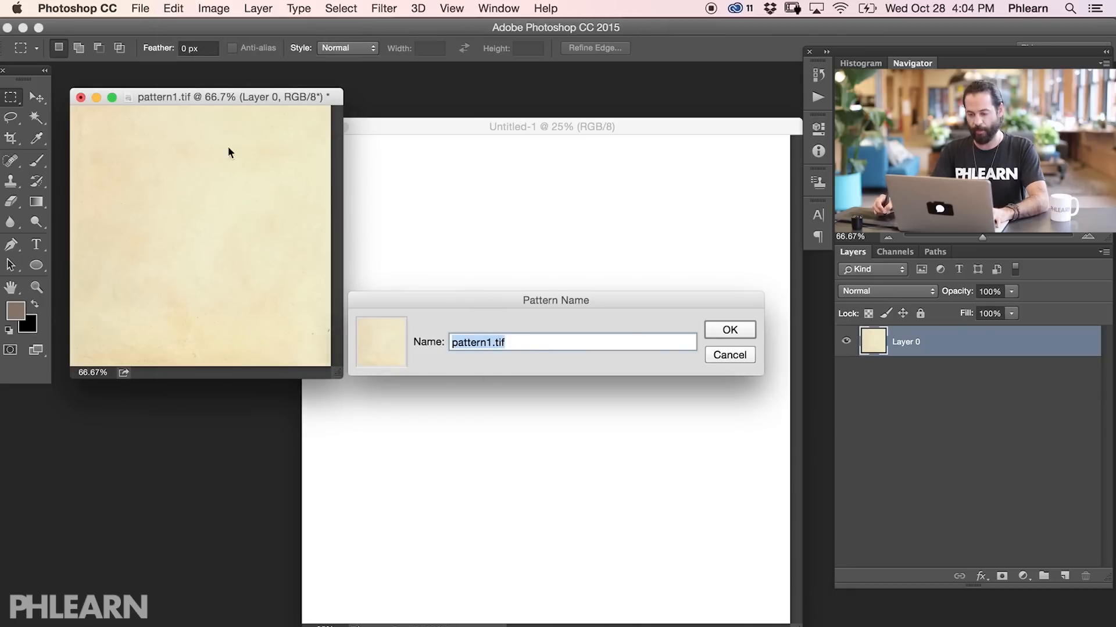
click(730, 330)
drag(219, 98, 227, 100)
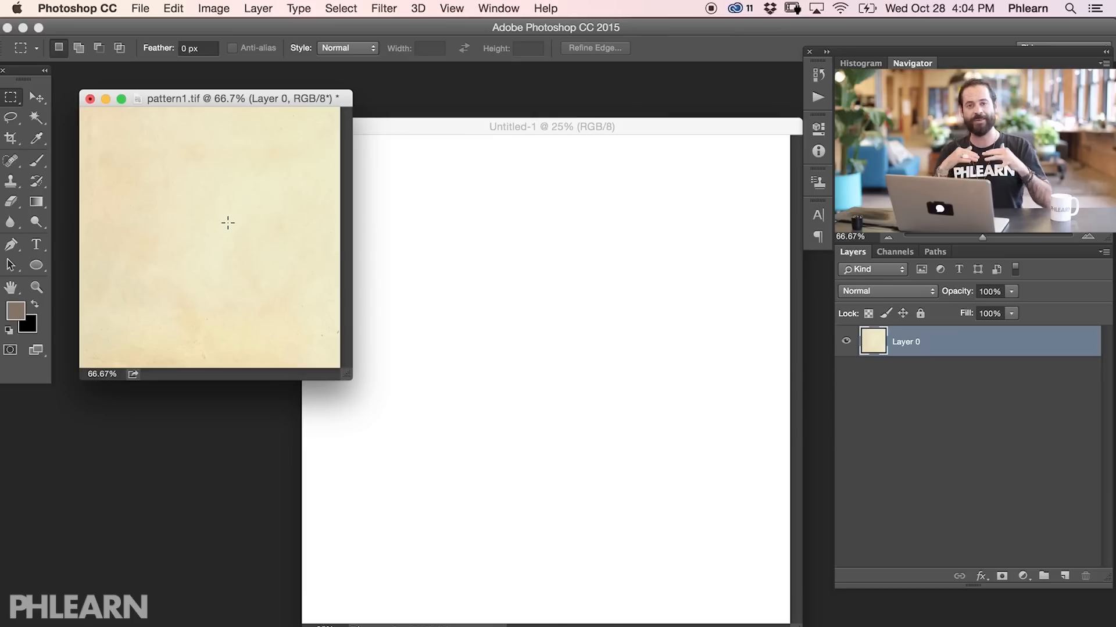
Step: Add a Pattern fill layer to the Untitled-1 document using the newly defined paper pattern at 100% scale
drag(434, 124, 419, 123)
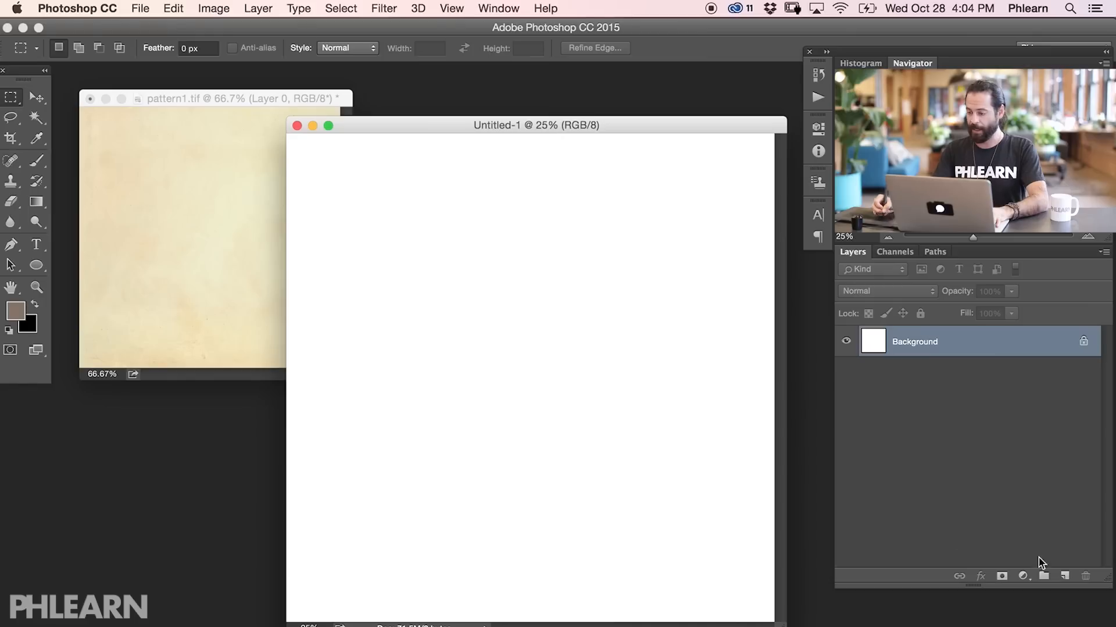
click(1023, 576)
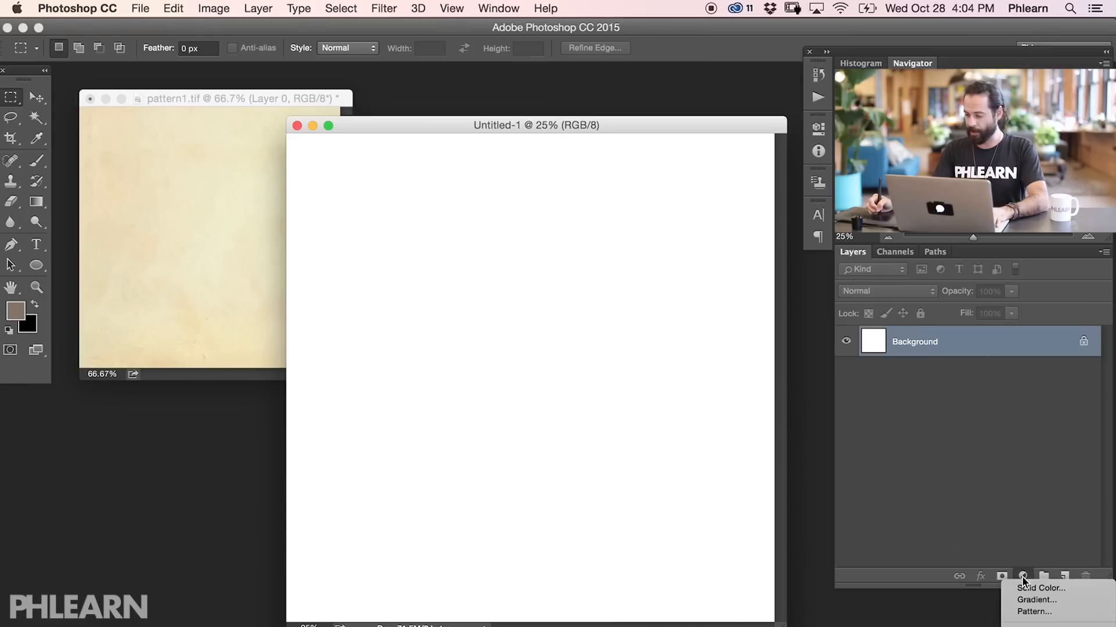
click(1038, 611)
click(306, 217)
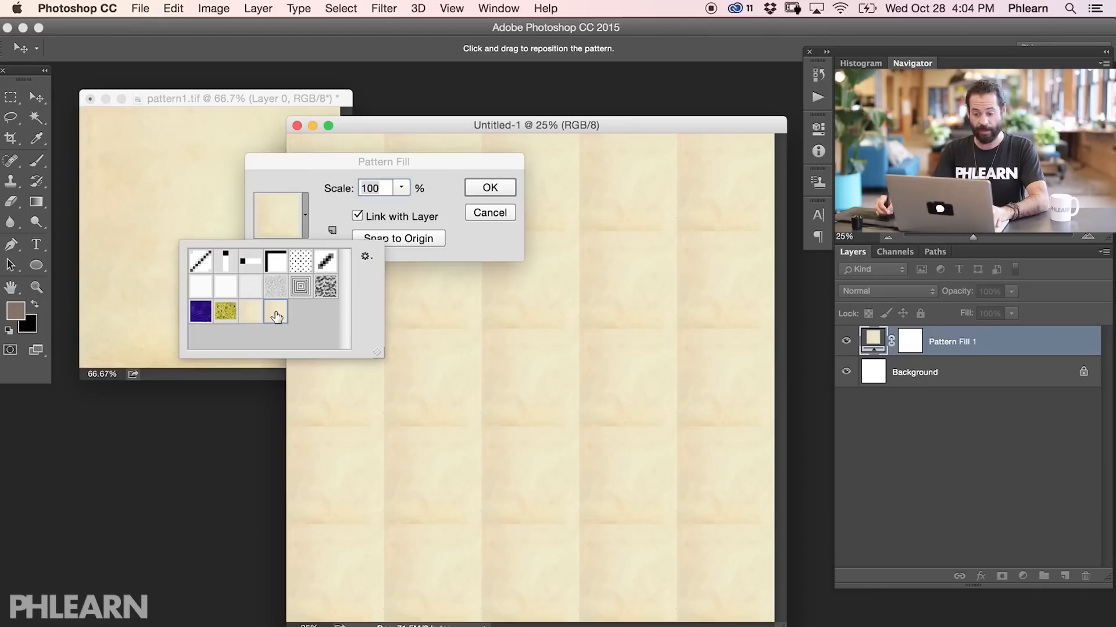
click(442, 198)
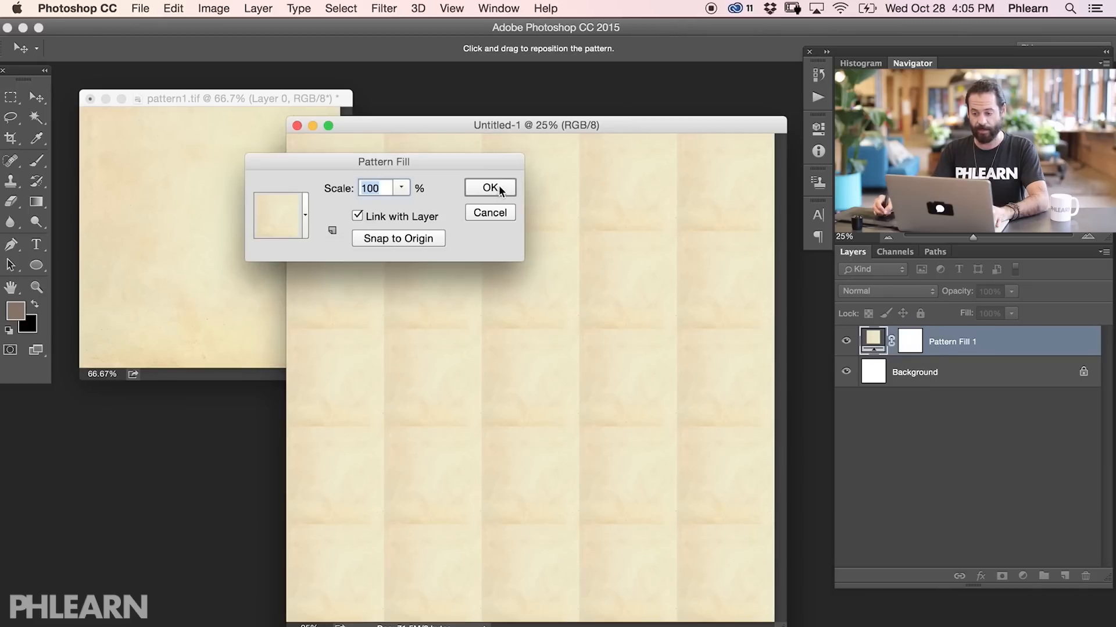
click(500, 188)
mouse_move(661, 127)
mouse_down()
mouse_move(673, 127)
mouse_move(660, 128)
mouse_up()
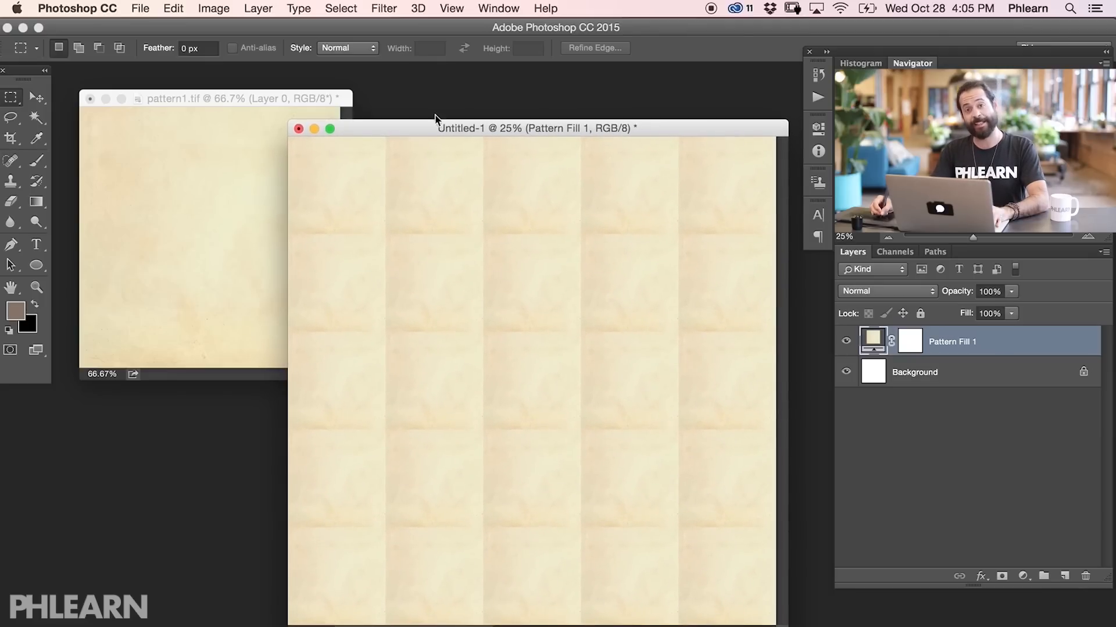
drag(307, 103, 290, 107)
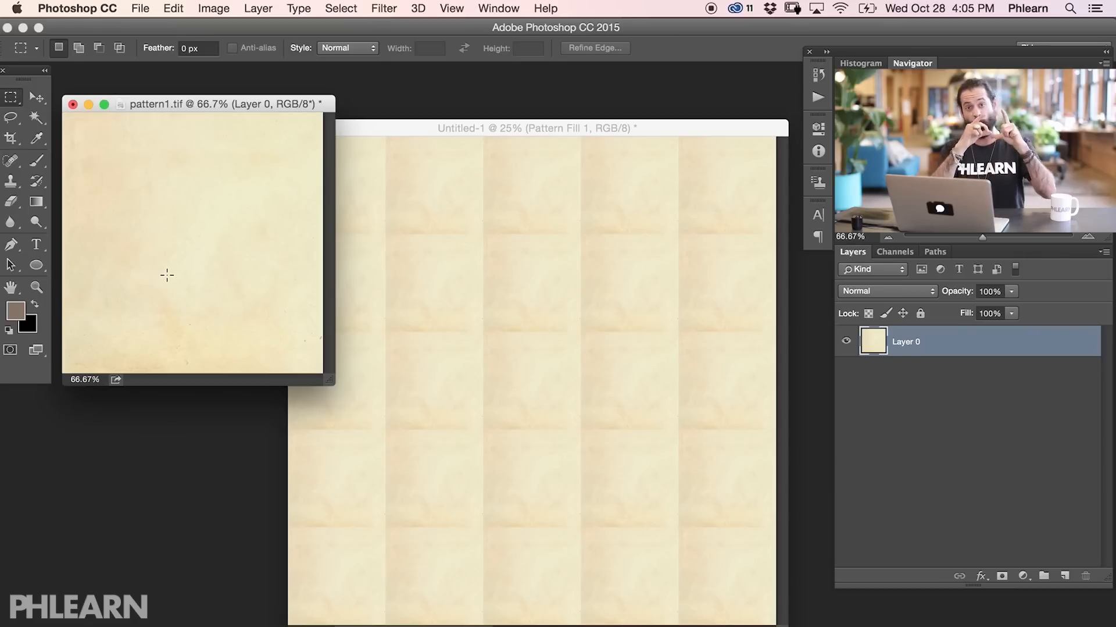
drag(689, 125, 667, 120)
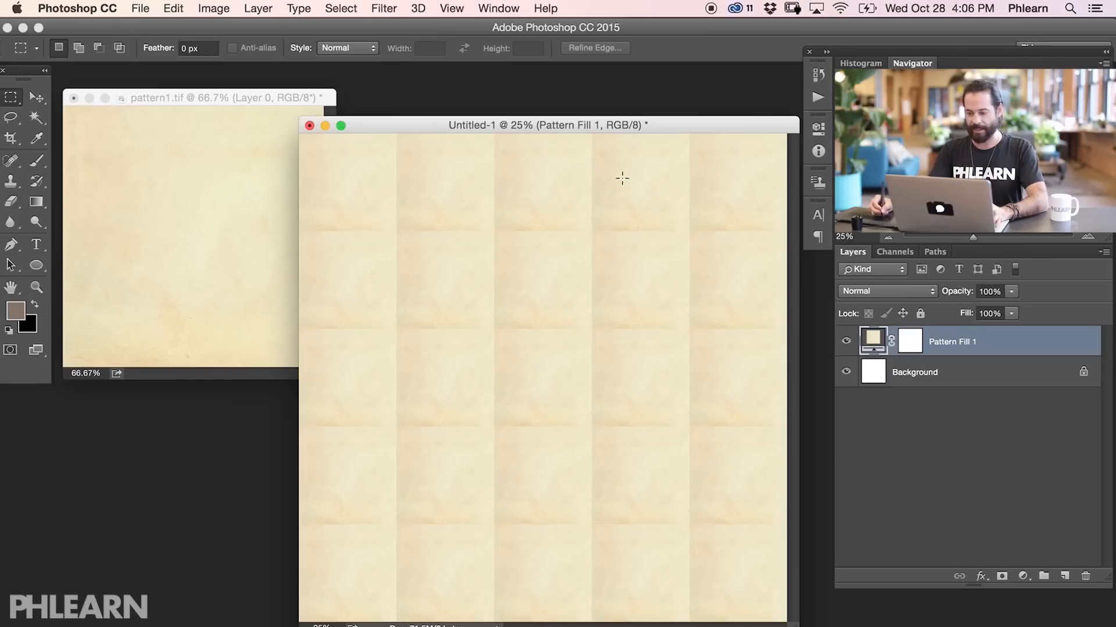
drag(688, 127, 689, 127)
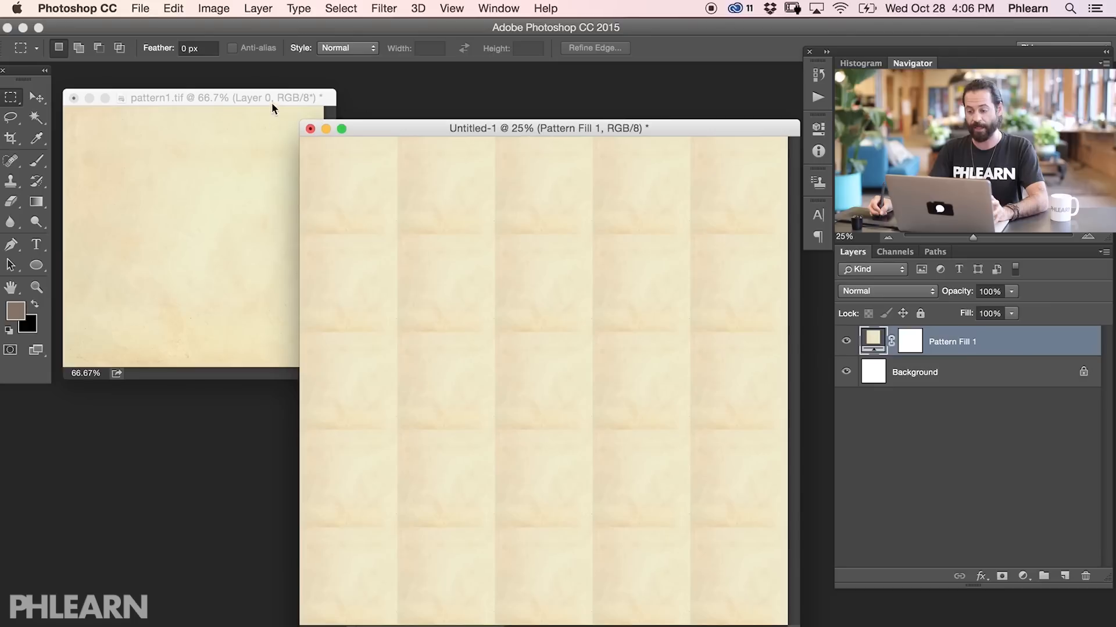
Step: Add a Threshold adjustment layer above the texture in pattern1.tif and set its threshold level to 228
drag(271, 97, 285, 93)
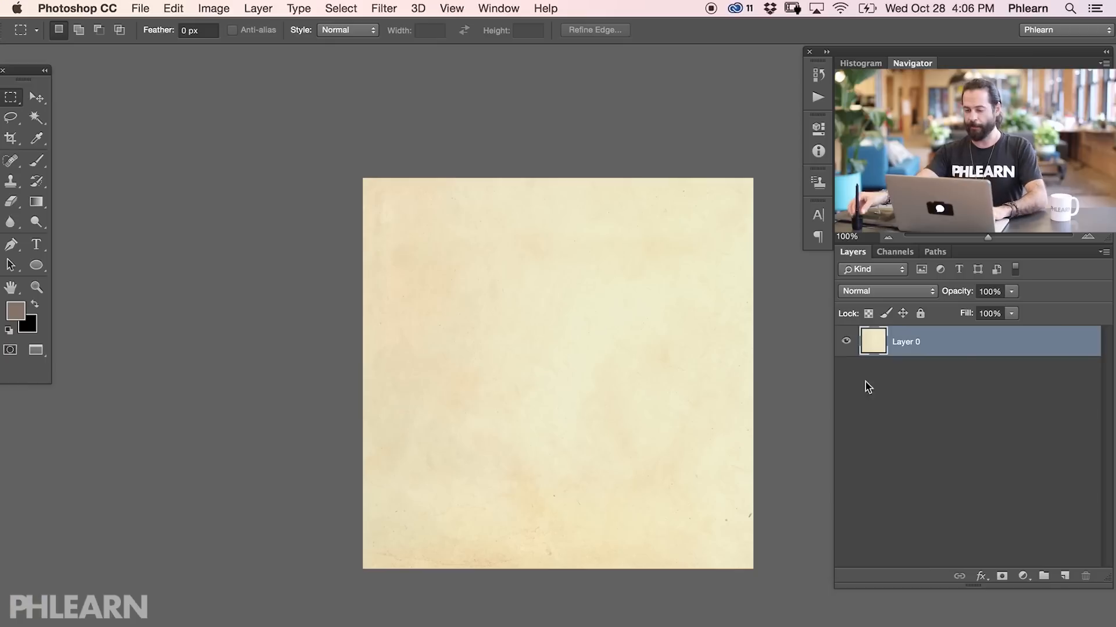
click(1023, 575)
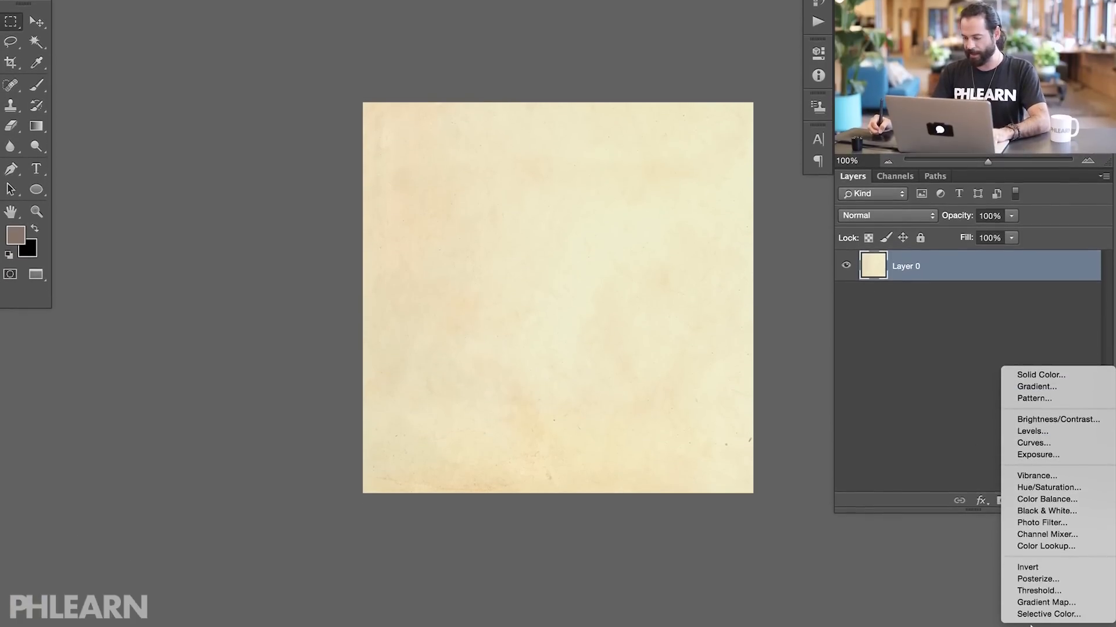
click(1038, 590)
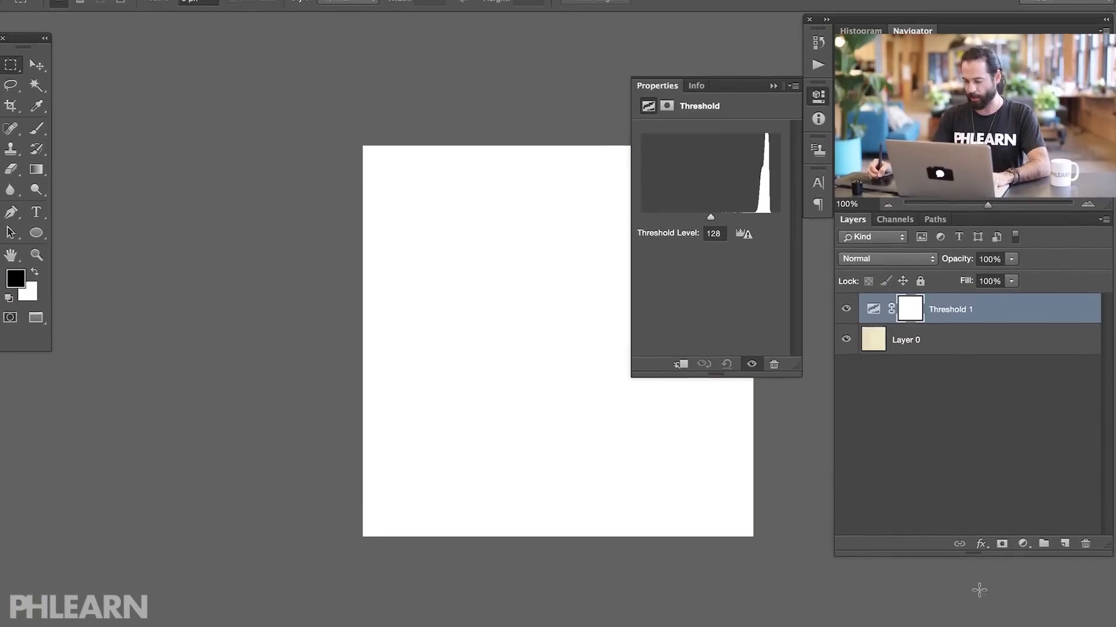
drag(565, 338, 394, 275)
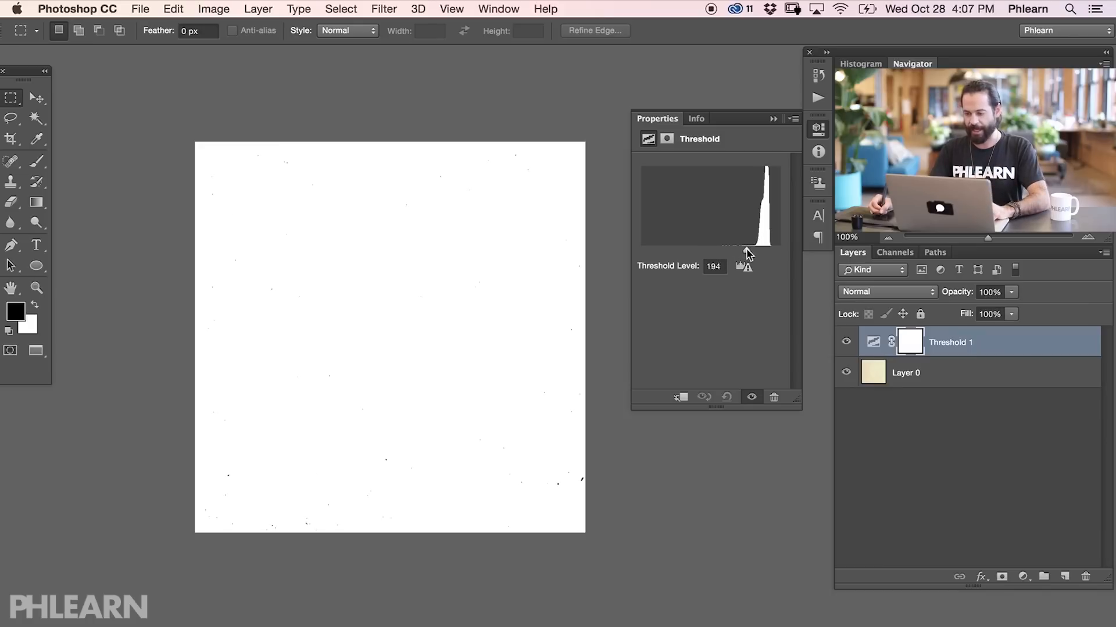
drag(754, 251, 766, 251)
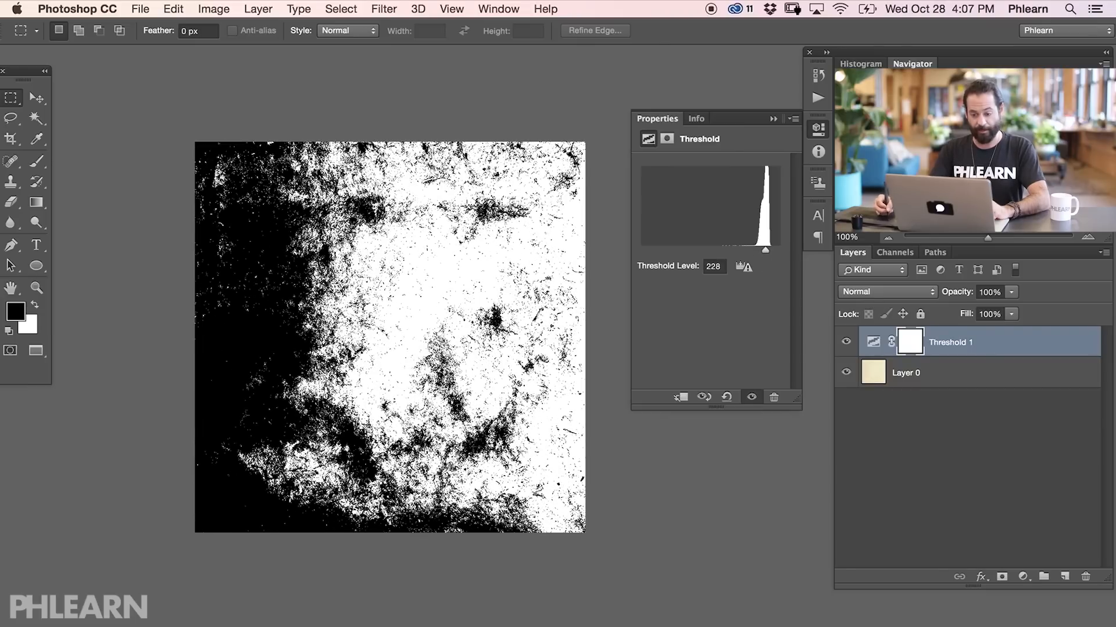
Step: Compare the paper texture with and without the Threshold adjustment layer, and leave that layer hidden
click(845, 346)
click(846, 342)
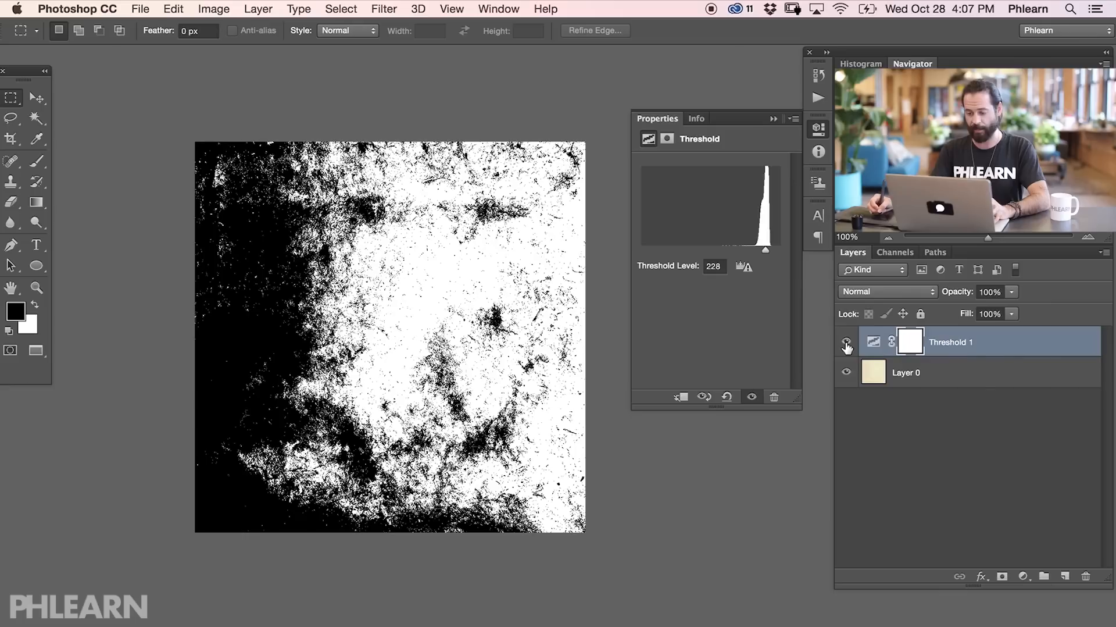
click(846, 344)
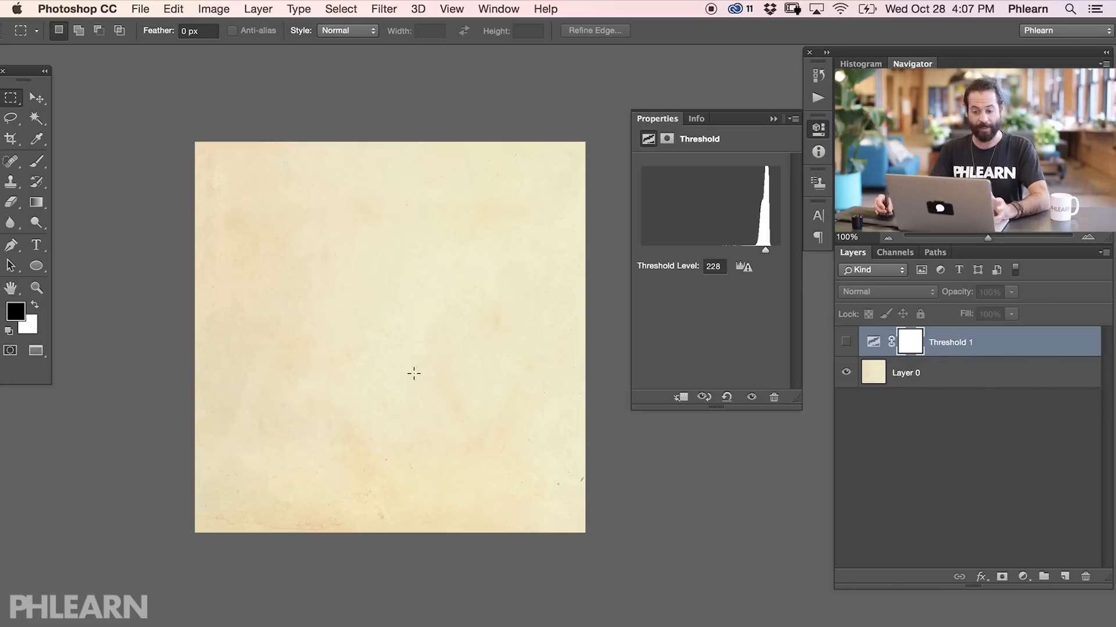
Step: Show the Threshold layer and add a brightening Curves adjustment layer above Layer 0, raising input 101 to output 125
click(846, 345)
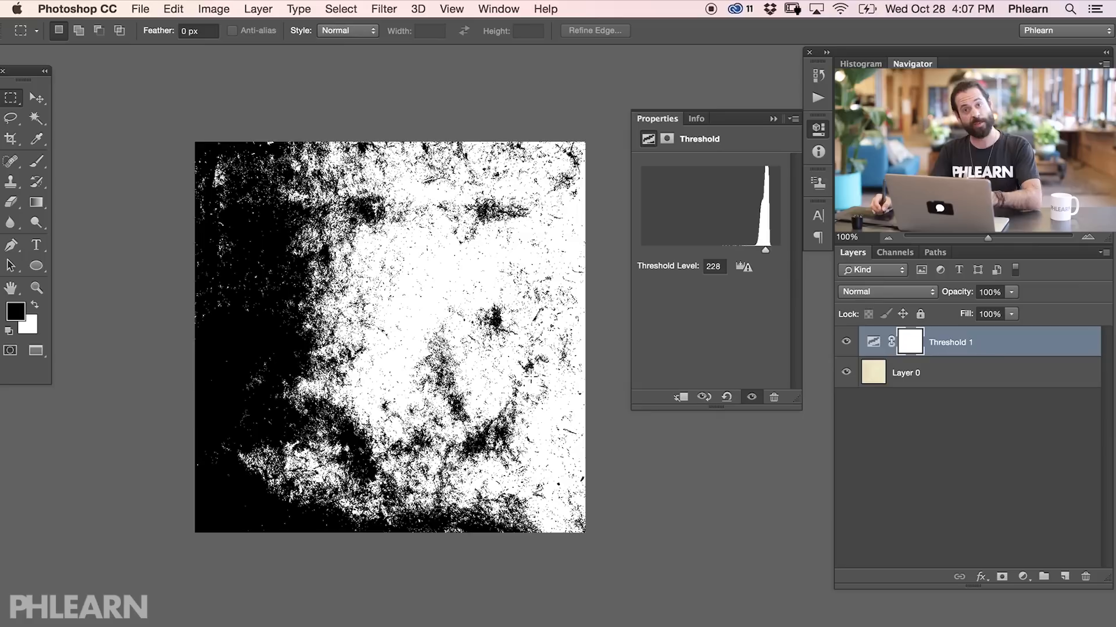
click(986, 384)
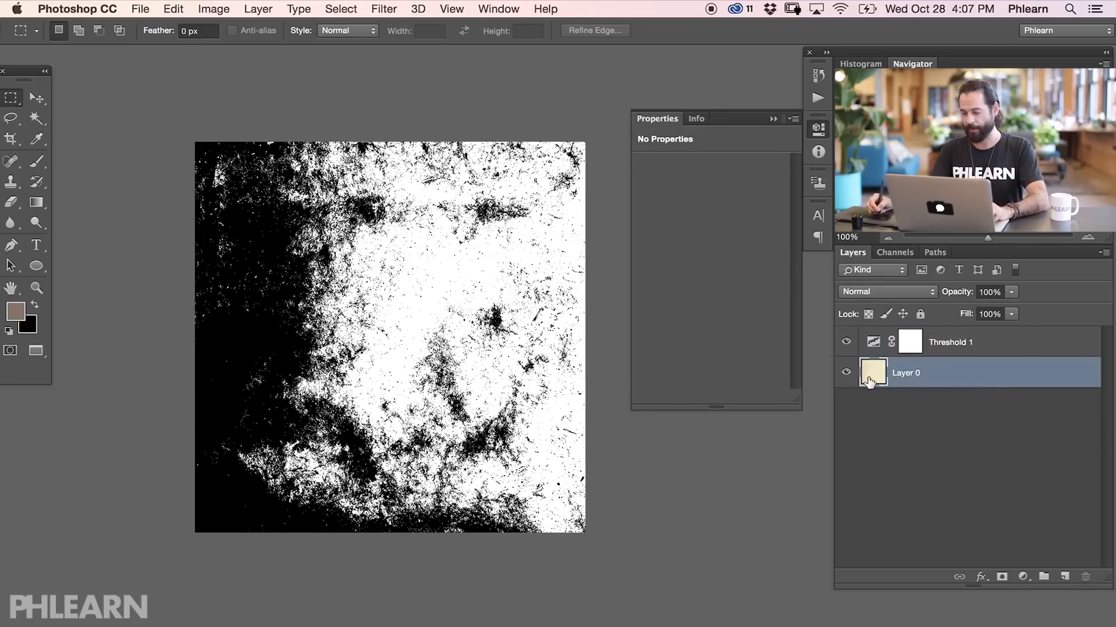
click(847, 373)
click(847, 373)
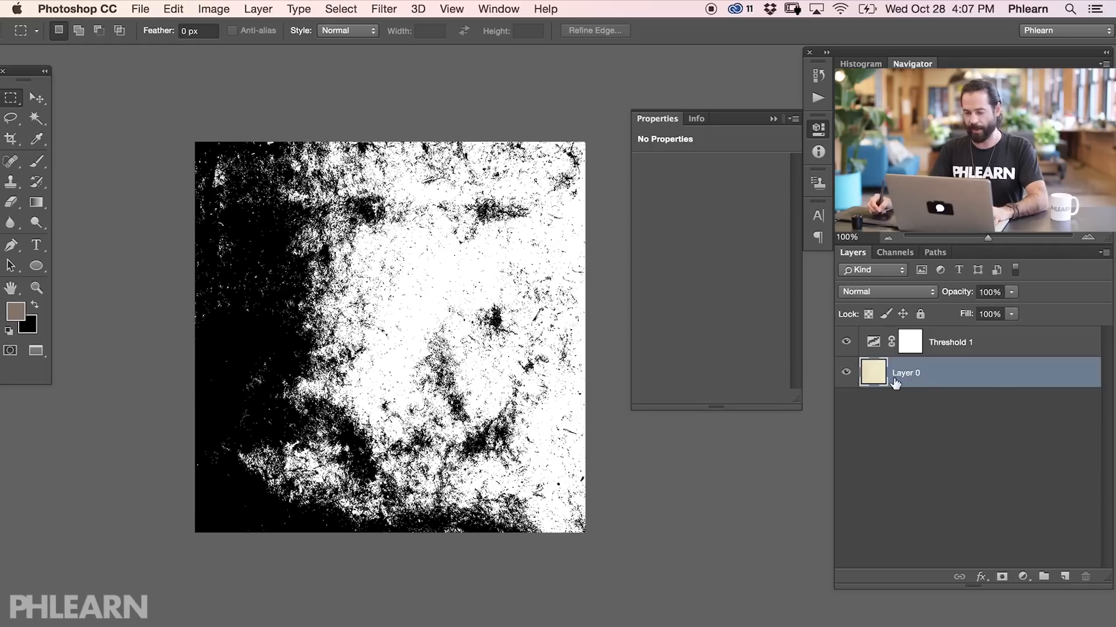
click(846, 343)
click(846, 343)
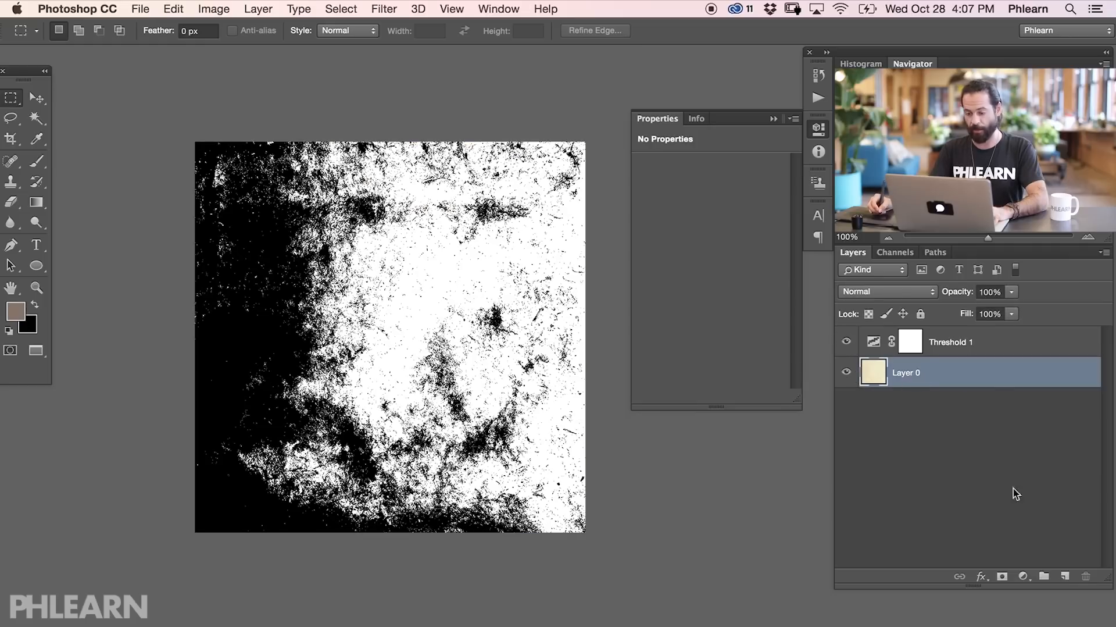
click(1023, 576)
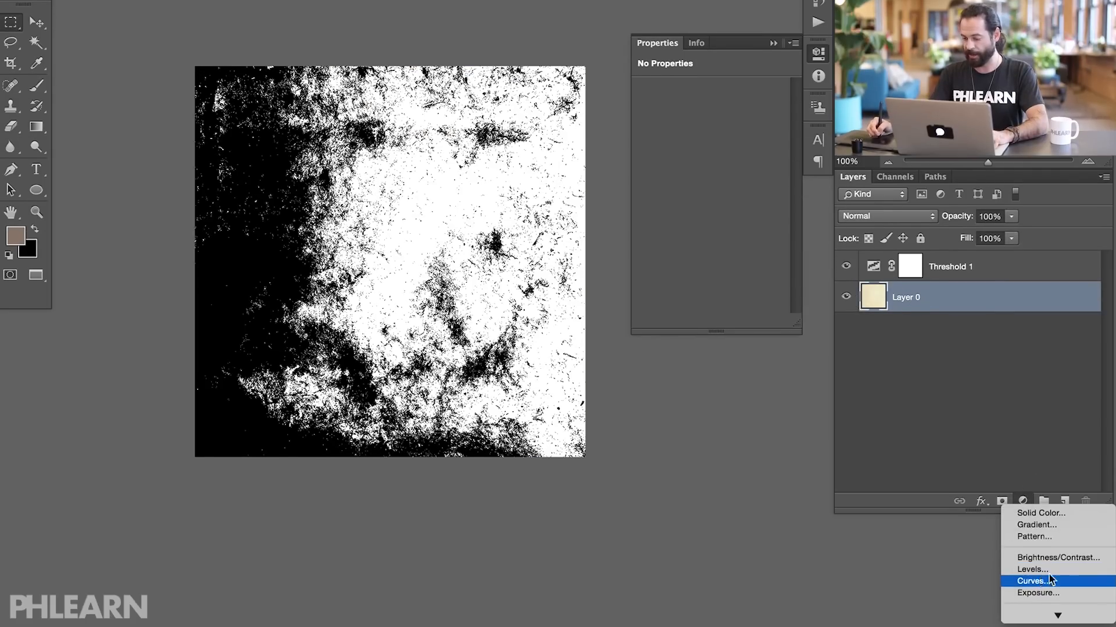
click(1040, 580)
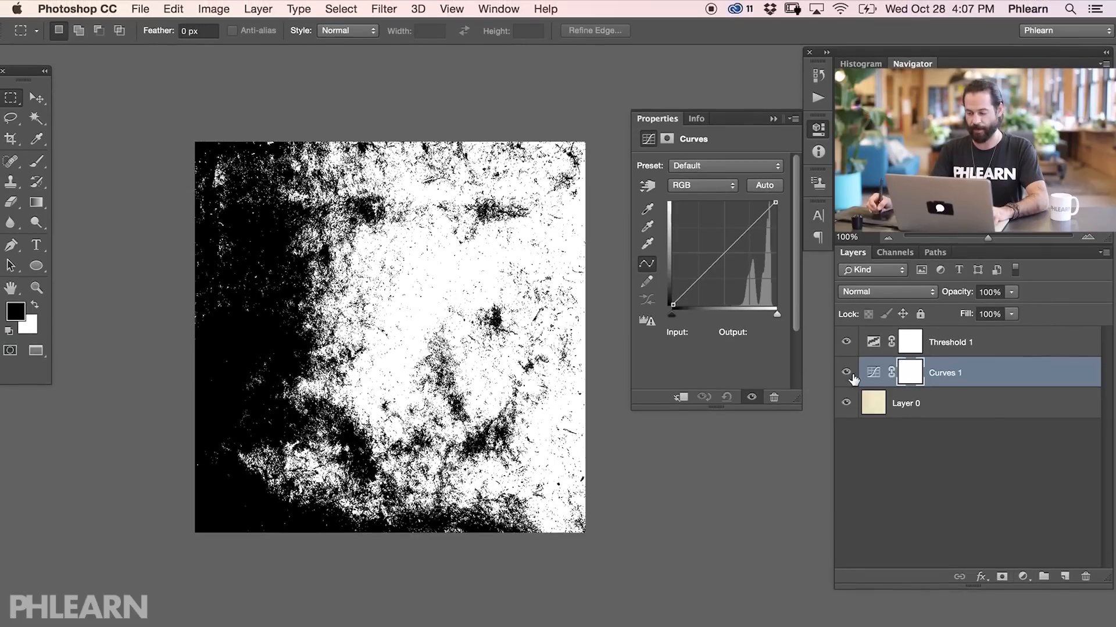
drag(719, 261, 712, 252)
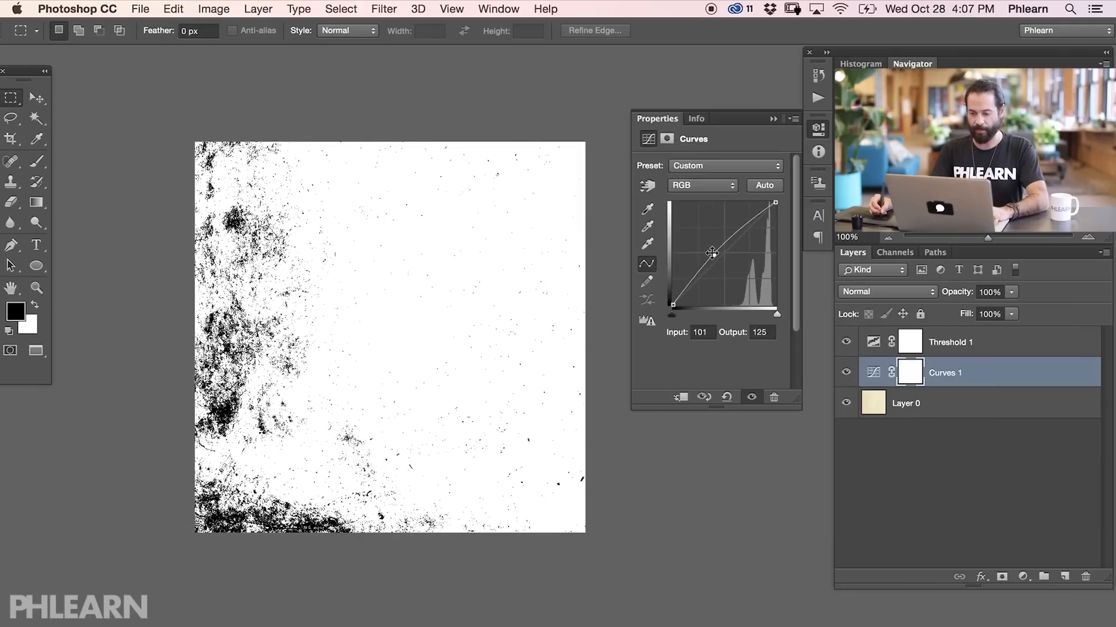
Step: Invert the Curves 1 layer mask to black and choose the soft 400 px brush with 0% hardness
click(912, 374)
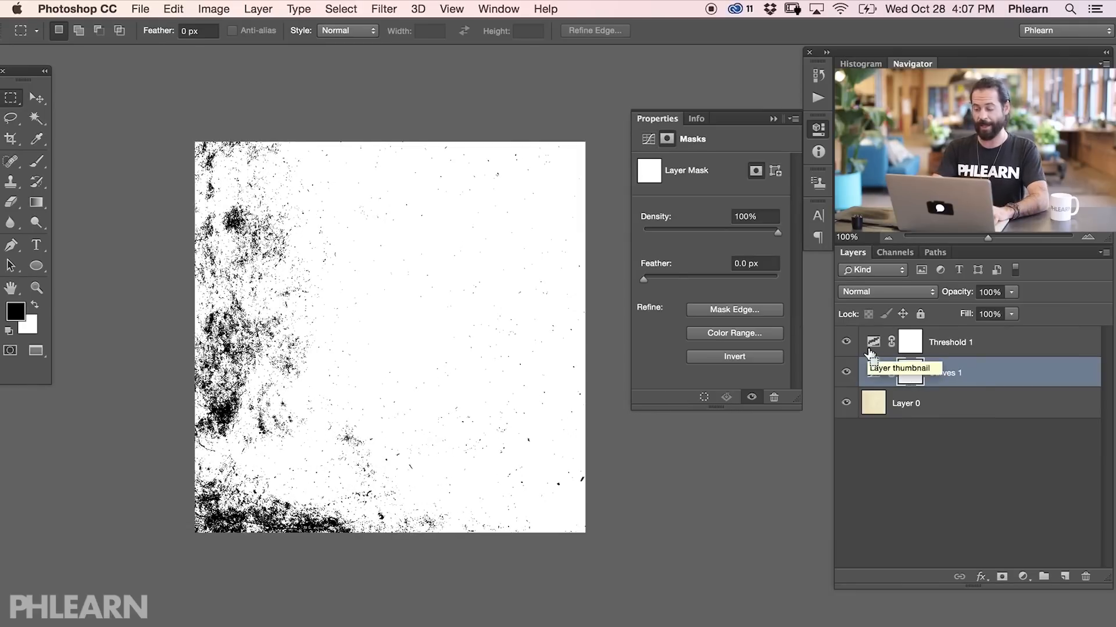
key(super+i)
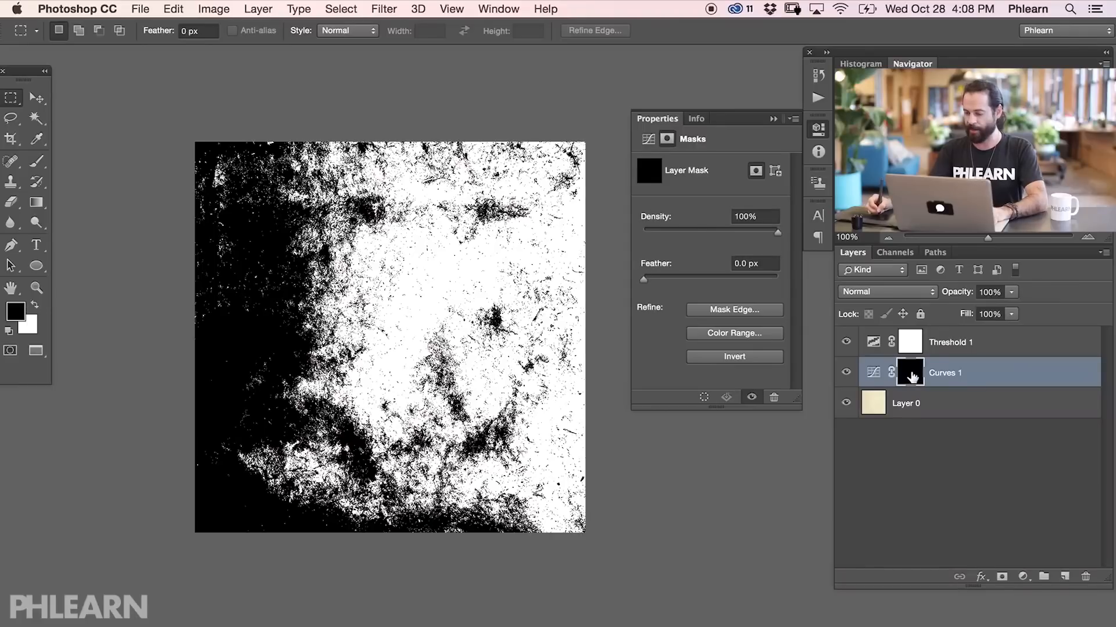
key(b)
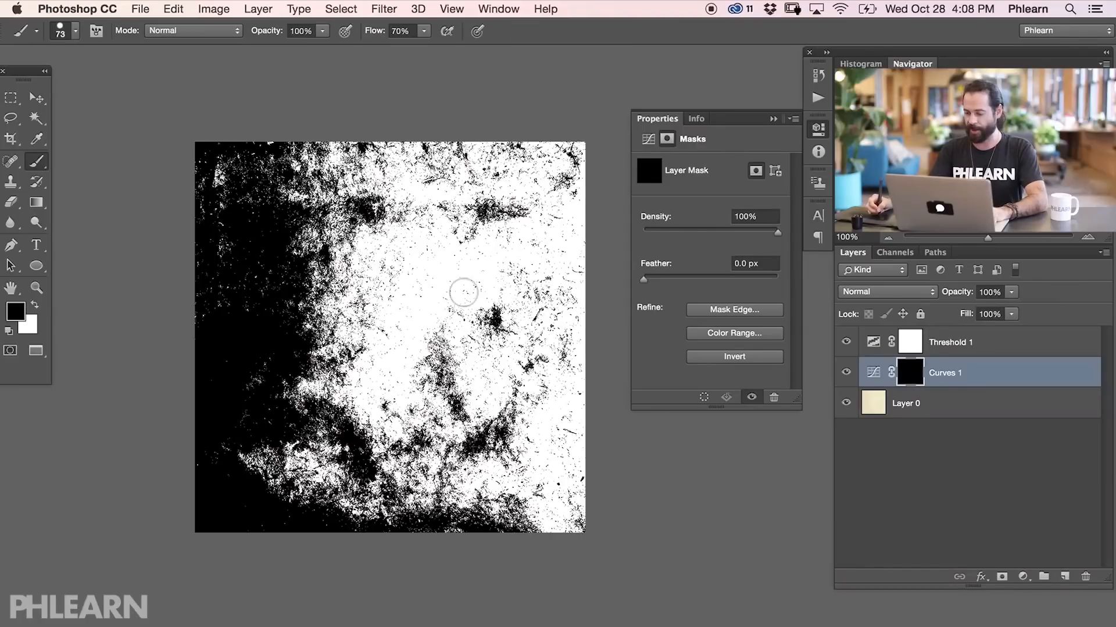
right_click(400, 315)
click(506, 414)
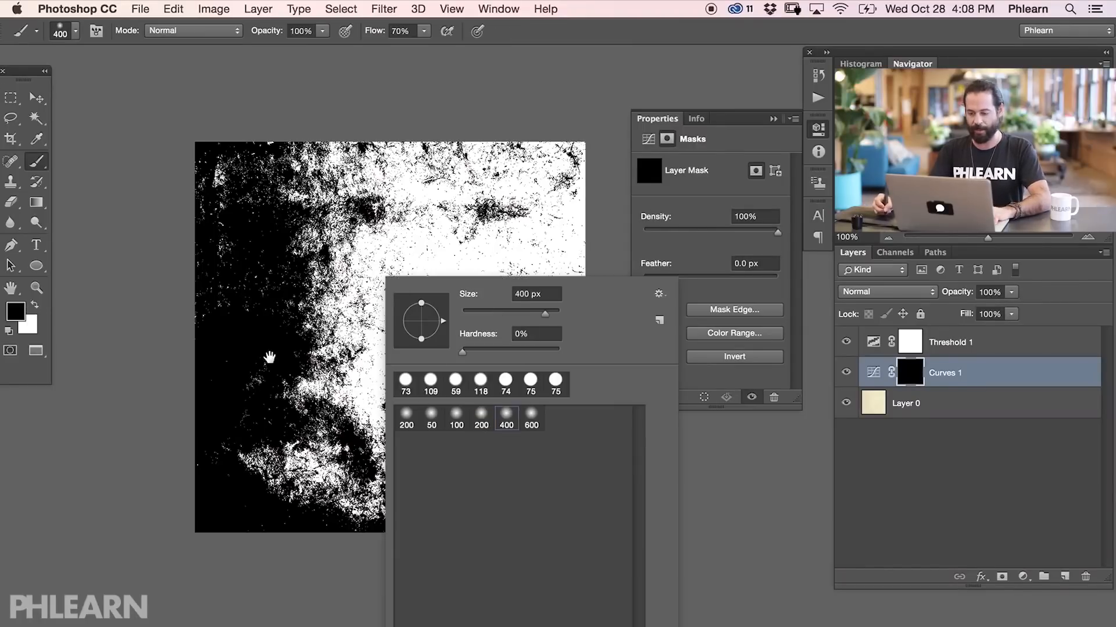
Step: Paint white at 40% flow on the Curves 1 mask over the texture's dark left side, bottom edge and remaining dark patches
drag(269, 356, 271, 355)
mouse_move(250, 309)
mouse_down()
mouse_move(238, 299)
mouse_move(235, 331)
mouse_move(291, 294)
mouse_move(279, 325)
mouse_move(314, 261)
mouse_move(262, 221)
mouse_move(279, 291)
mouse_move(238, 232)
mouse_move(244, 168)
mouse_move(273, 175)
mouse_move(209, 245)
mouse_up()
key(x)
key(shift+4)
mouse_move(176, 457)
mouse_down()
mouse_move(244, 419)
mouse_move(279, 425)
mouse_move(195, 485)
mouse_move(244, 476)
mouse_move(261, 495)
mouse_move(320, 500)
mouse_move(506, 497)
mouse_up()
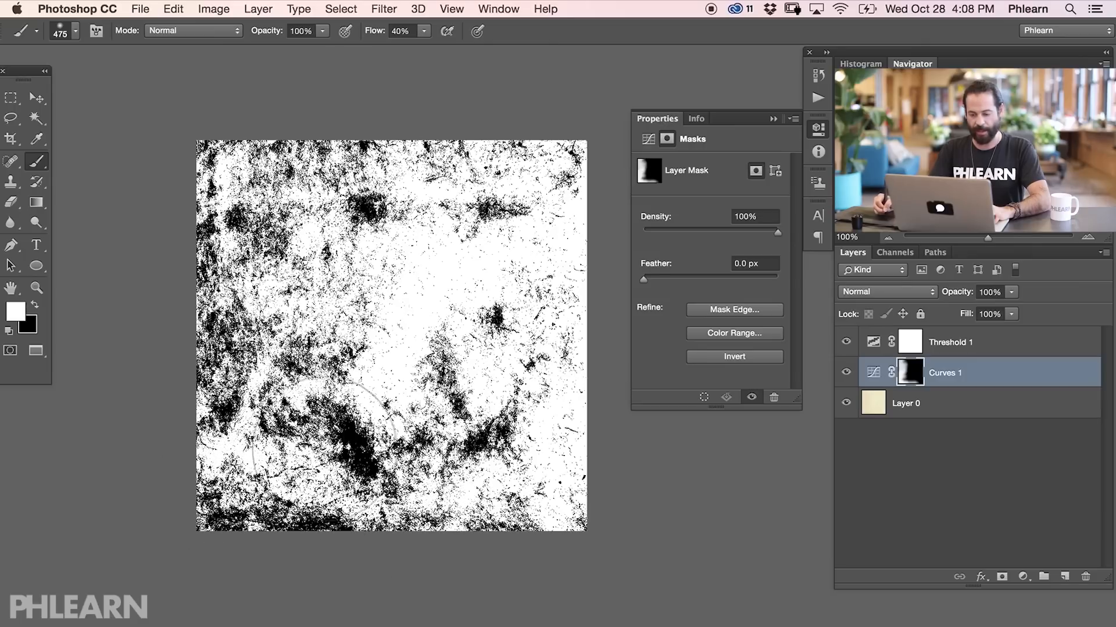
drag(372, 447, 358, 453)
mouse_move(371, 226)
mouse_down()
mouse_move(343, 226)
mouse_move(376, 202)
mouse_up()
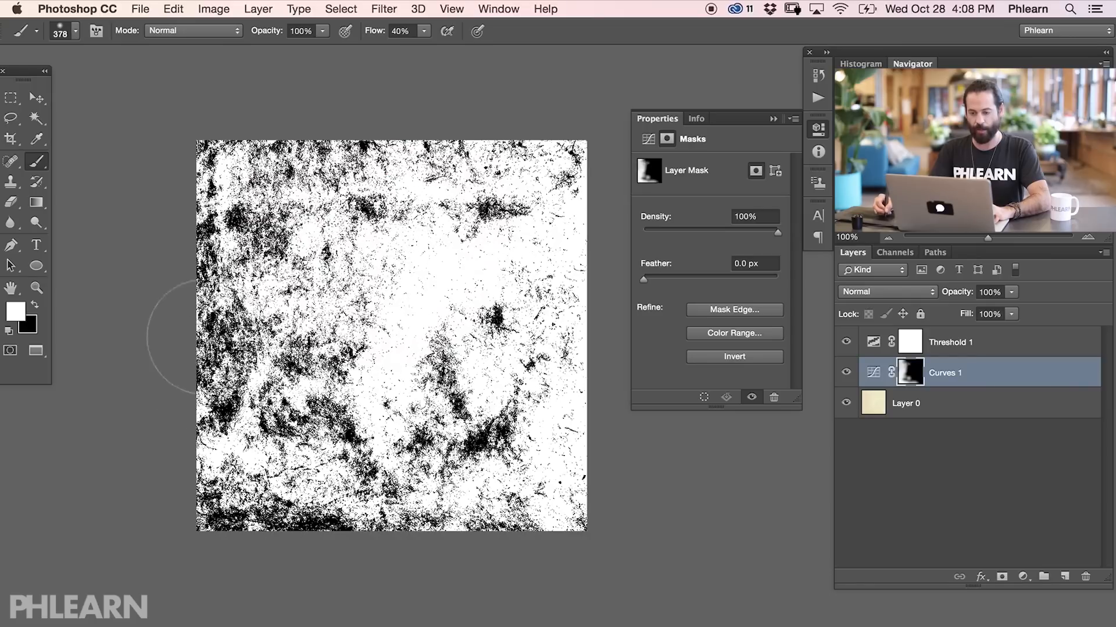
drag(494, 442, 555, 412)
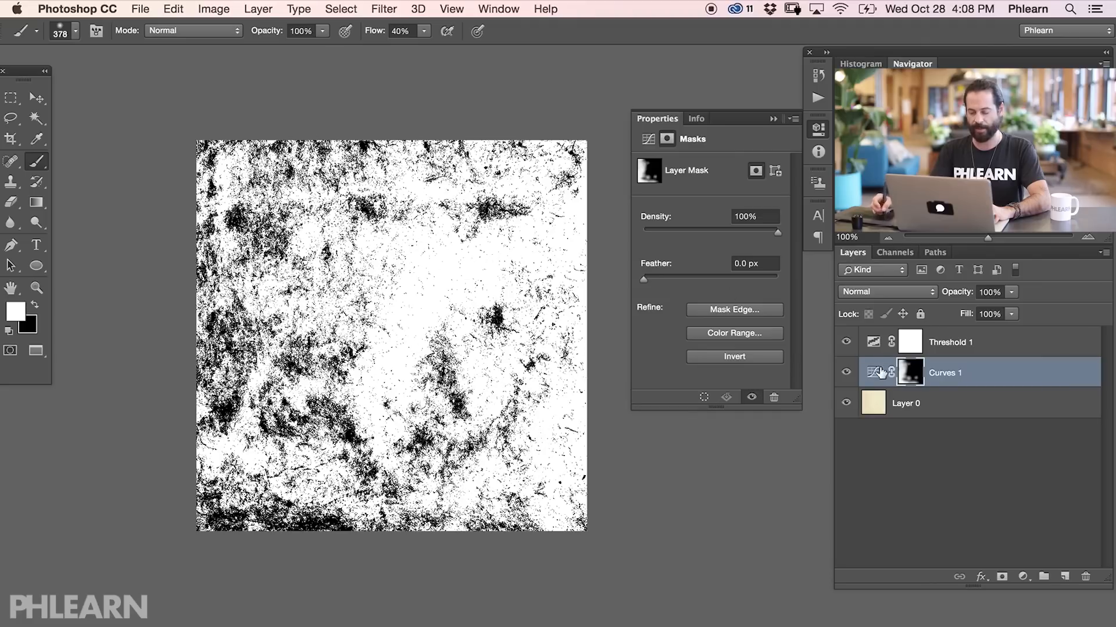
Step: Raise the Threshold layer's level to 234, comparing the texture with and without Curves 1 at level 232
click(873, 346)
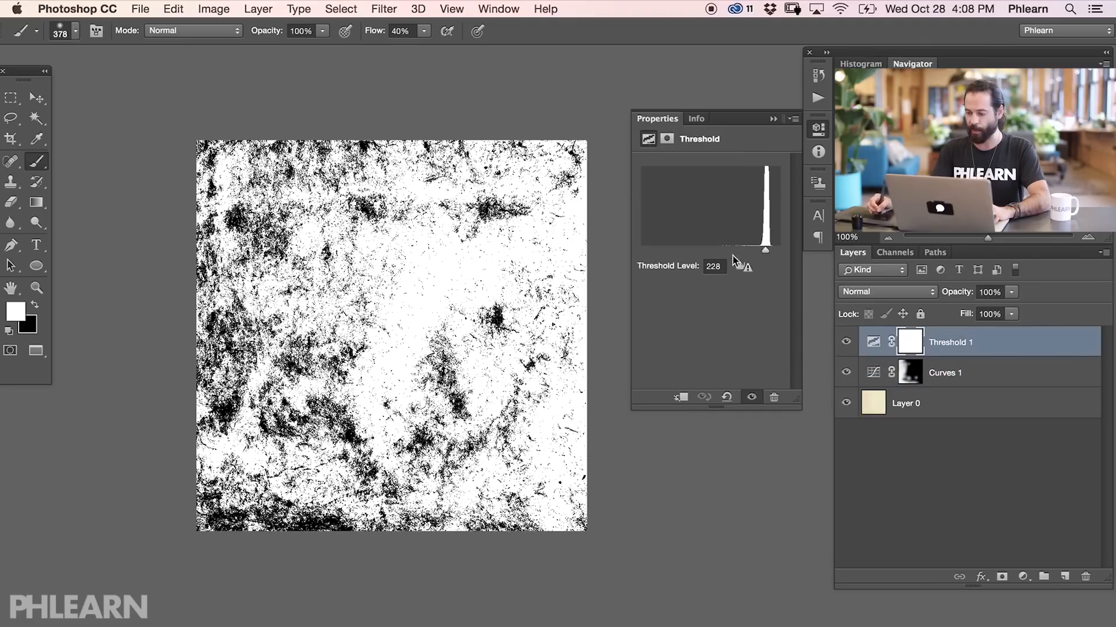
drag(766, 252, 768, 250)
click(847, 374)
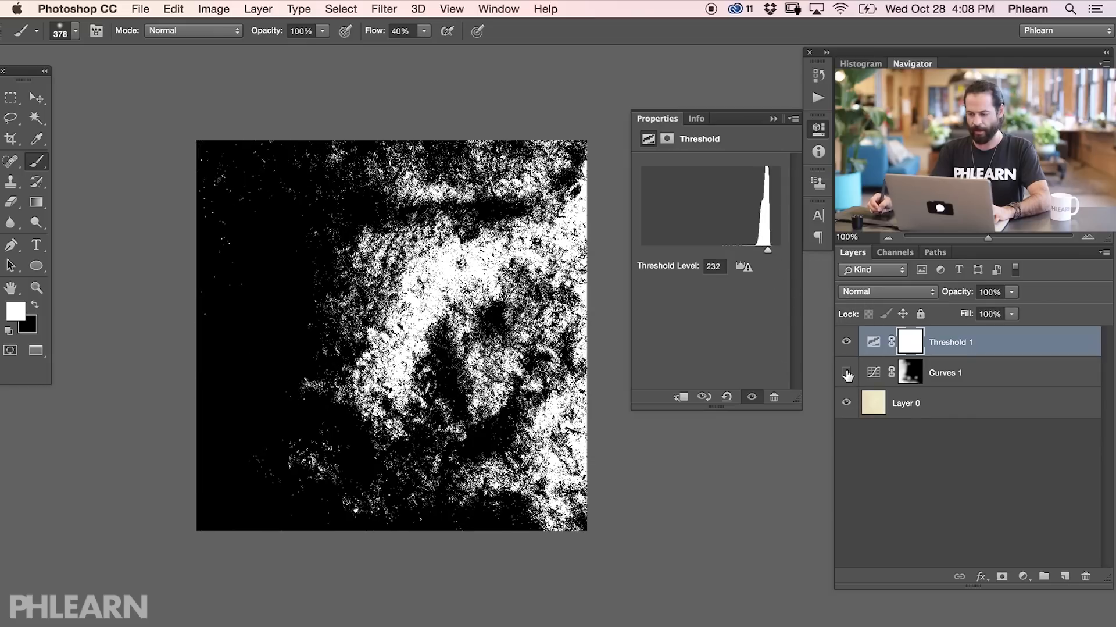
click(847, 373)
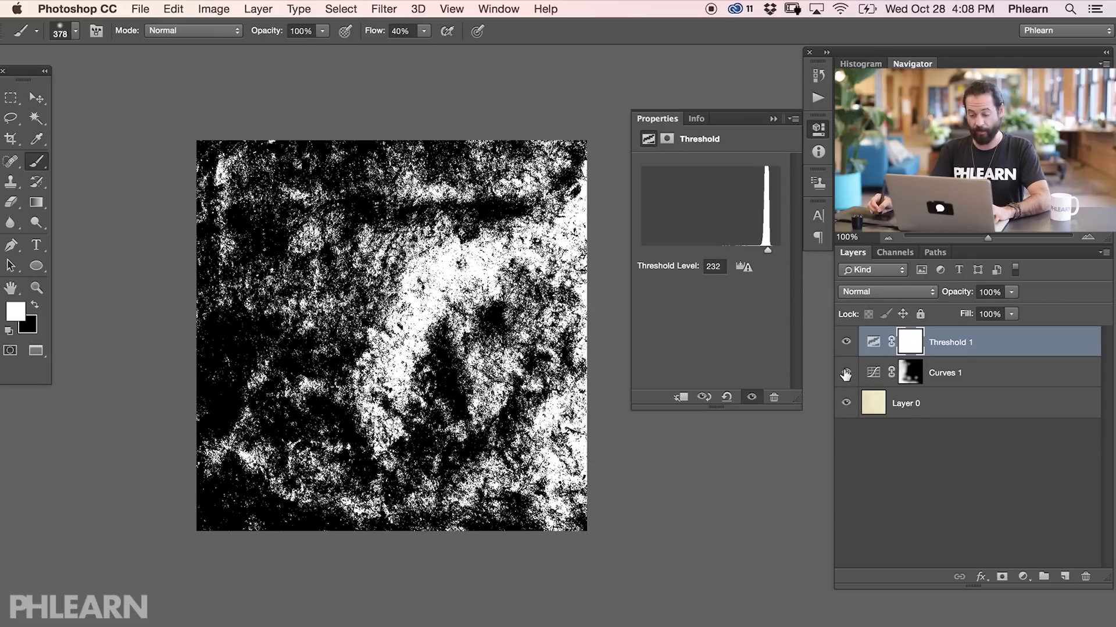
drag(767, 251, 768, 250)
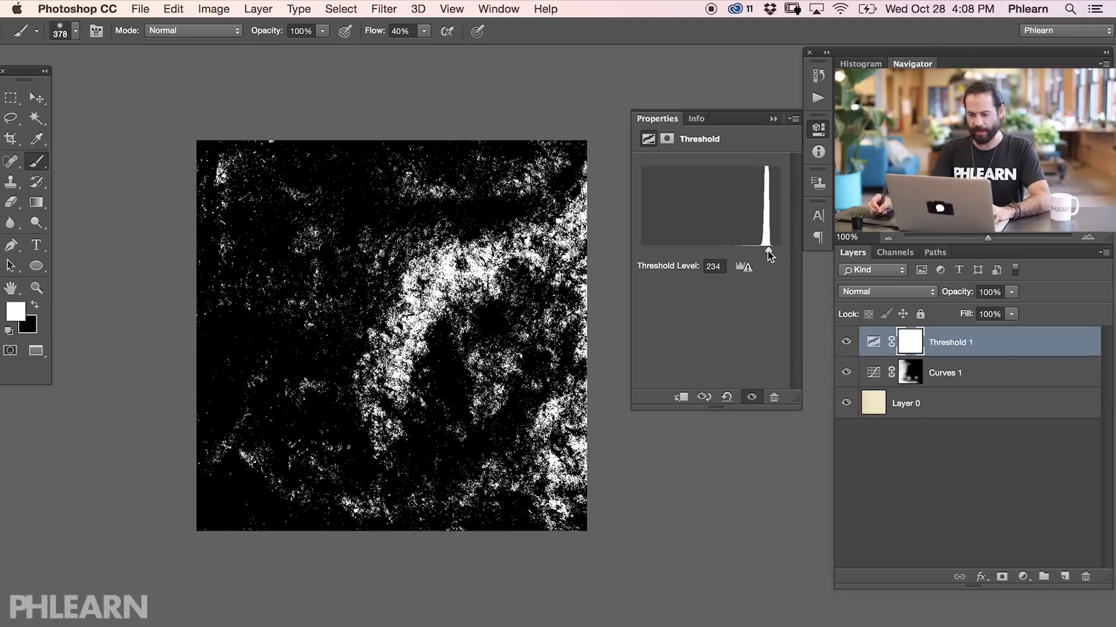
Step: Add a darkening Curves adjustment layer above Curves 1, lowering input 143 to output 123
click(995, 374)
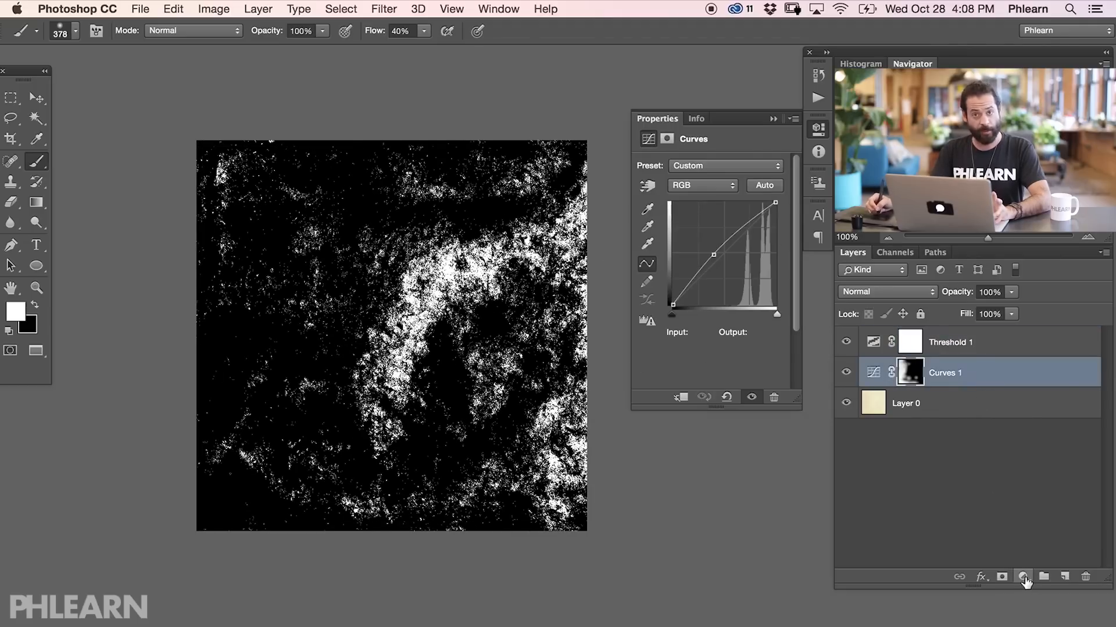
click(1022, 577)
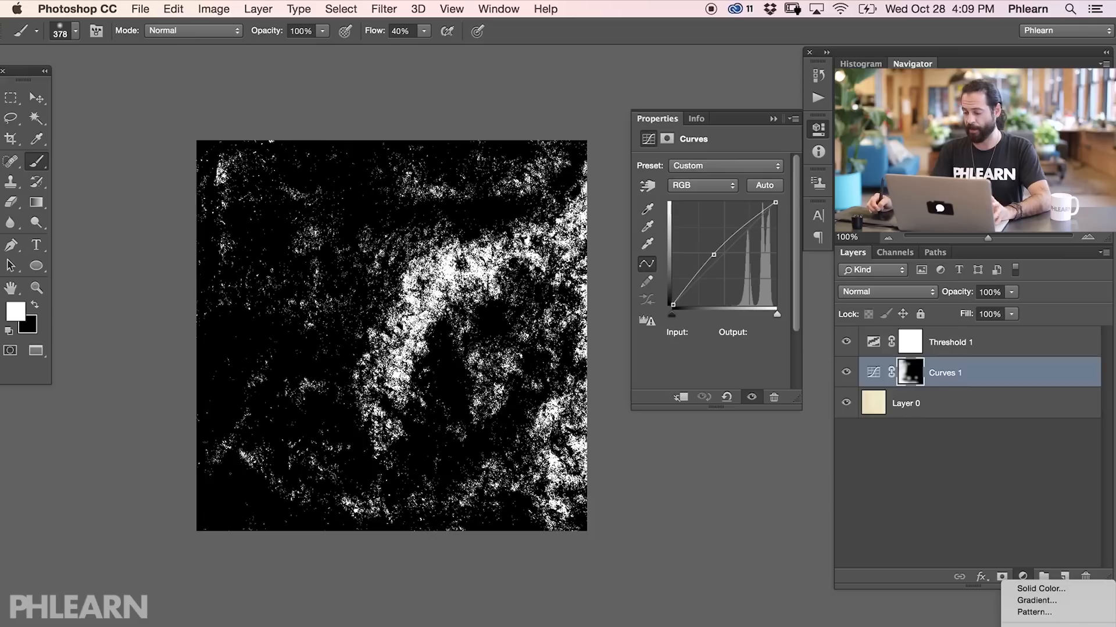
click(1032, 625)
drag(725, 251, 730, 257)
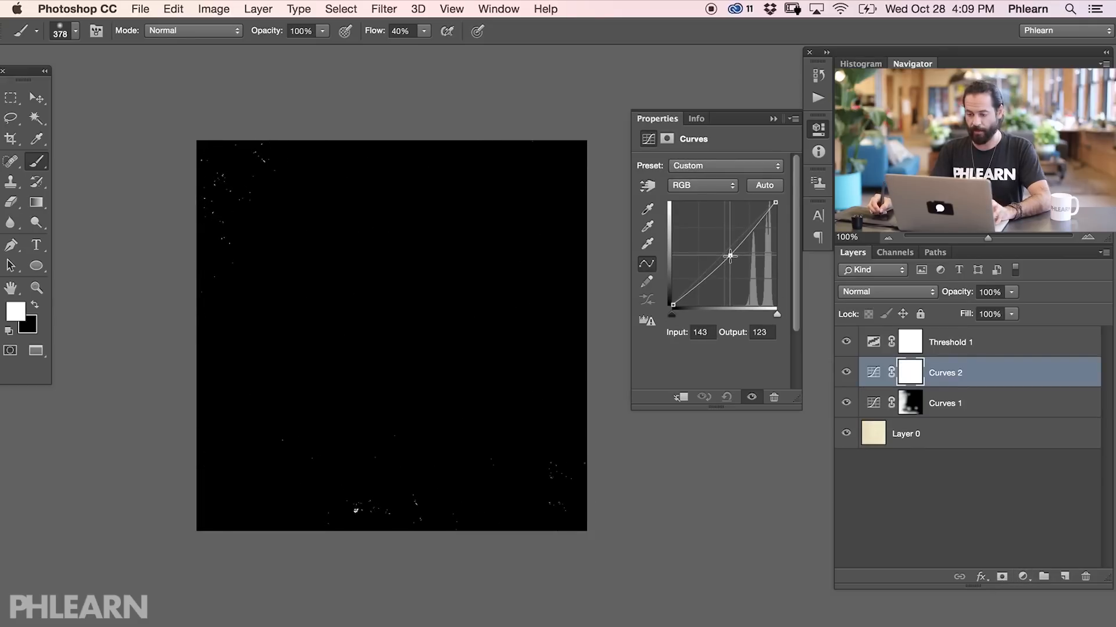
Step: Invert the Curves 2 mask to black and paint white on it over the bright arc in the centre and the bright right edge
click(911, 375)
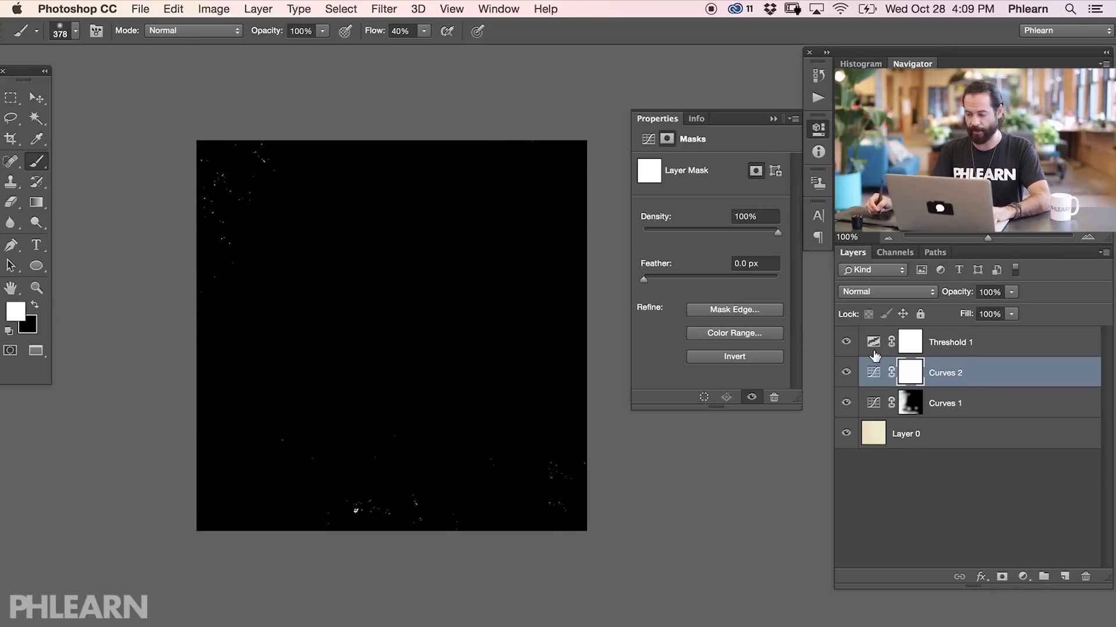
key(super+i)
mouse_move(448, 267)
mouse_down()
mouse_move(436, 287)
mouse_move(440, 262)
mouse_up()
mouse_move(421, 326)
mouse_down()
mouse_move(396, 327)
mouse_move(411, 231)
mouse_move(395, 314)
mouse_move(395, 284)
mouse_move(407, 296)
mouse_move(374, 369)
mouse_move(380, 452)
mouse_move(413, 326)
mouse_move(518, 252)
mouse_move(513, 243)
mouse_move(570, 225)
mouse_move(591, 198)
mouse_move(592, 170)
mouse_move(576, 346)
mouse_move(582, 291)
mouse_move(519, 326)
mouse_move(484, 327)
mouse_move(494, 392)
mouse_move(523, 391)
mouse_move(569, 343)
mouse_move(599, 428)
mouse_move(585, 404)
mouse_move(571, 497)
mouse_move(540, 426)
mouse_move(549, 482)
mouse_move(532, 491)
mouse_move(542, 431)
mouse_move(543, 517)
mouse_move(579, 467)
mouse_move(438, 262)
mouse_move(477, 288)
mouse_move(546, 189)
mouse_move(547, 169)
mouse_move(433, 278)
mouse_up()
key(x)
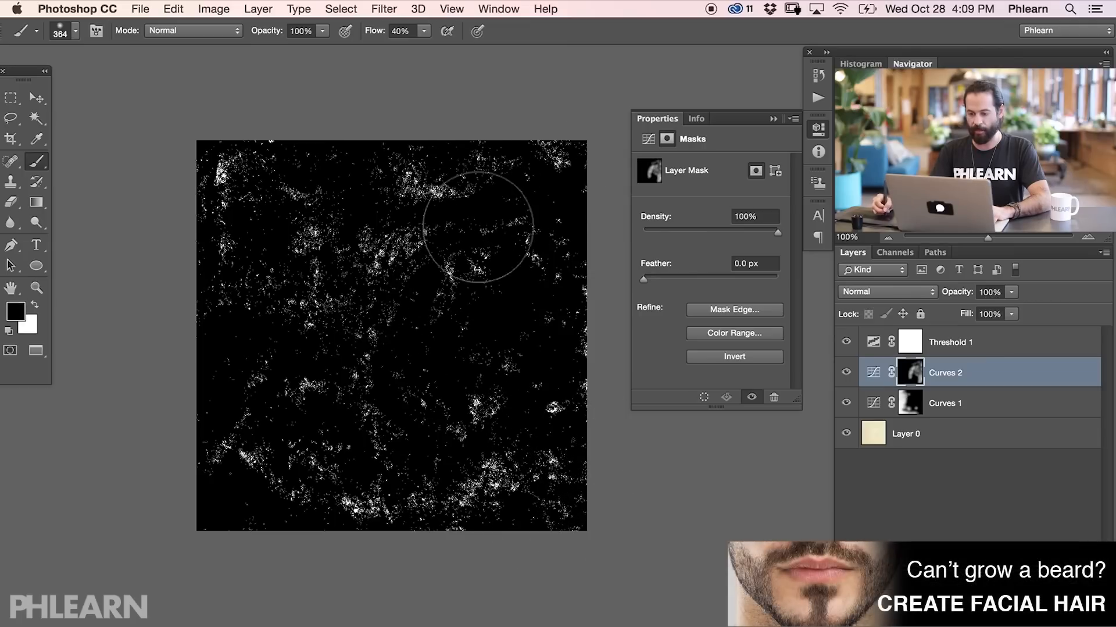
Step: Set the threshold level to 229 and hide both Curves layers to compare the texture with its uncorrected tones
click(875, 342)
drag(765, 258, 766, 249)
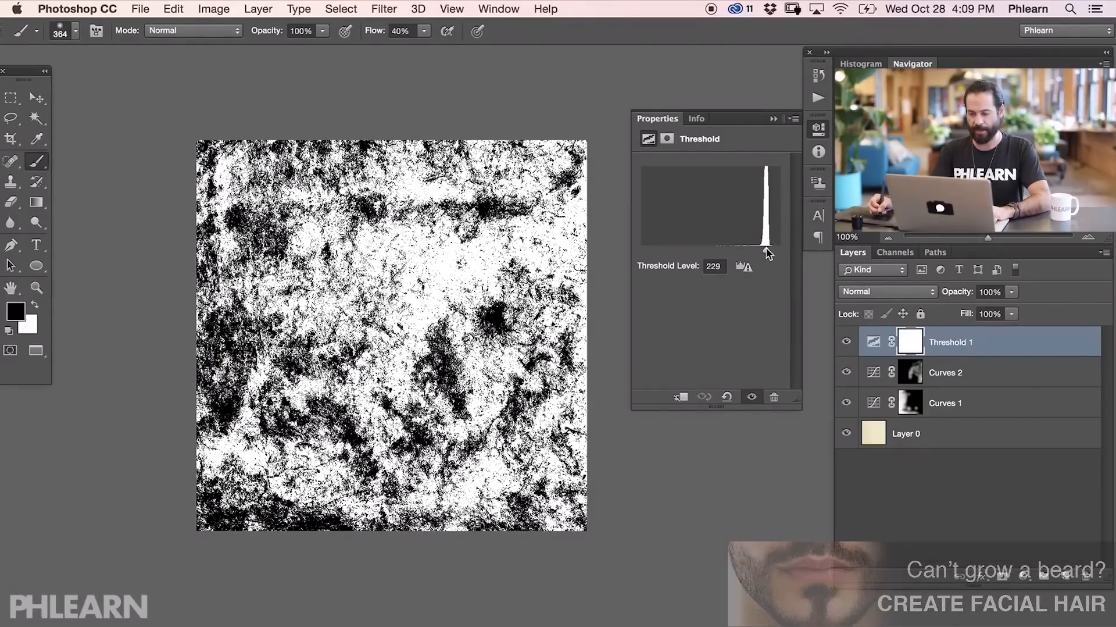
click(847, 372)
click(847, 403)
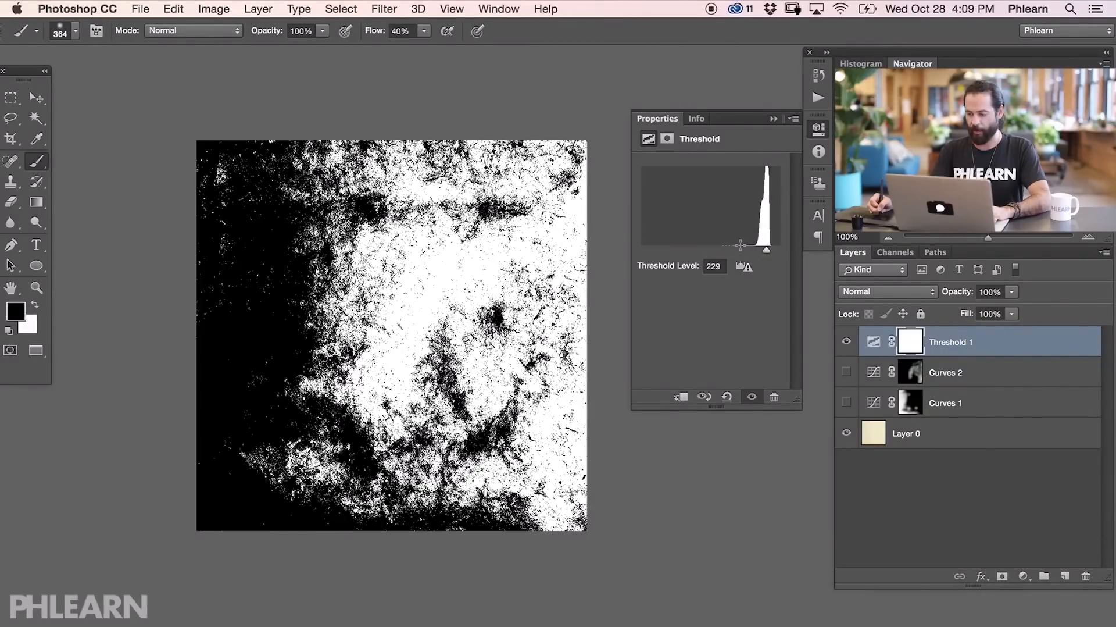
Step: Set the threshold level to 234 and hide the Threshold layer, keeping both Curves layers shown
drag(768, 249, 771, 250)
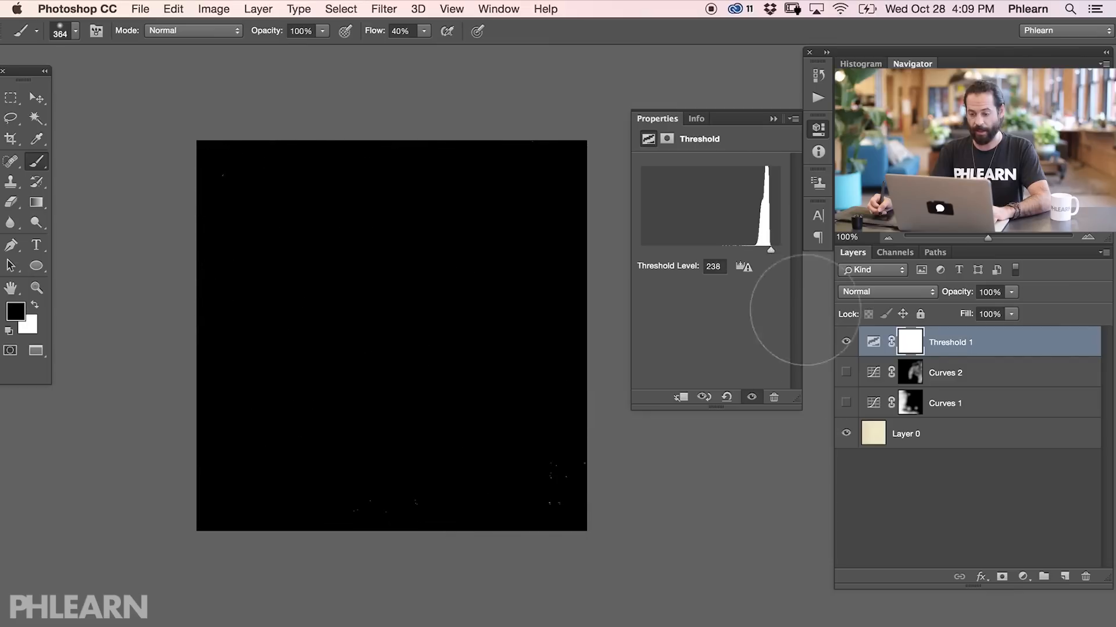
drag(771, 251, 769, 250)
click(846, 343)
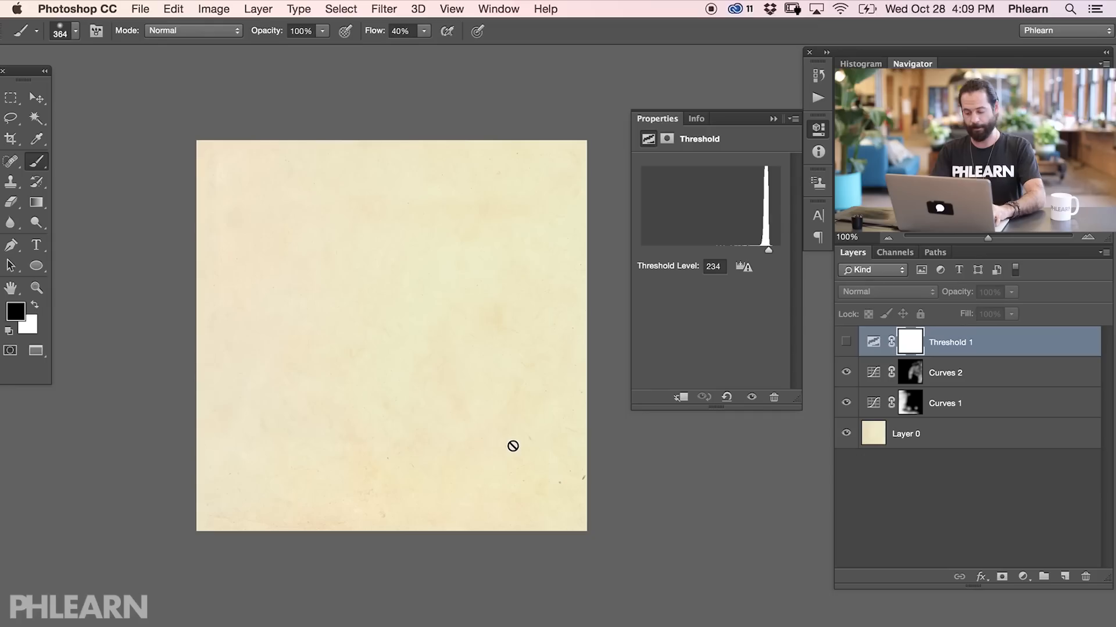
Step: Return to the standard window view and define the evened-out texture as a pattern named pattern1.tif
key(f)
key(f)
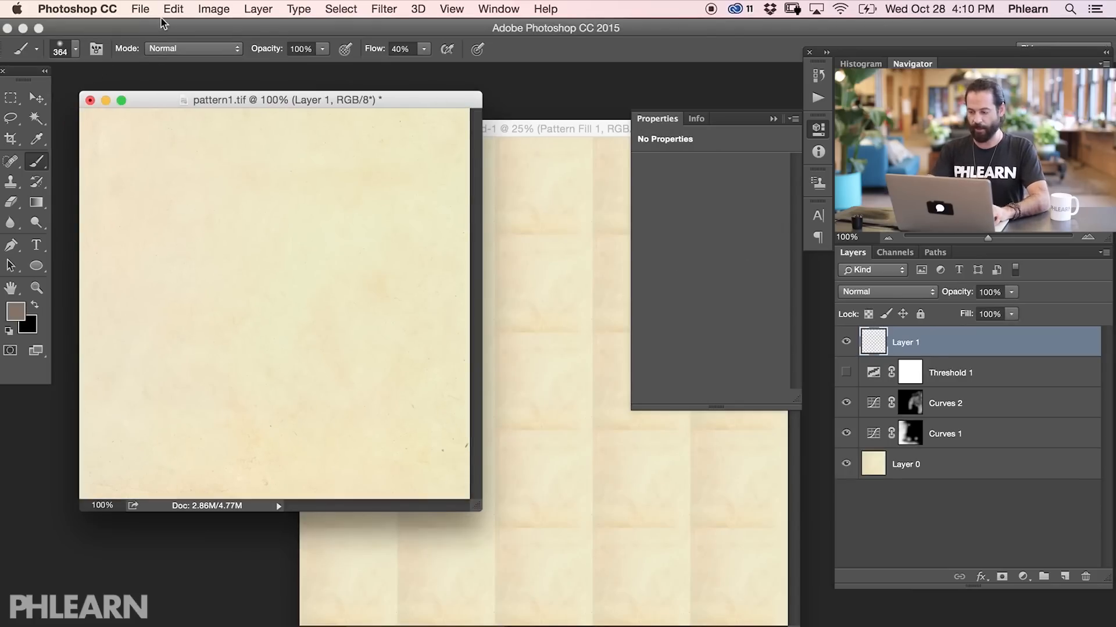
click(173, 9)
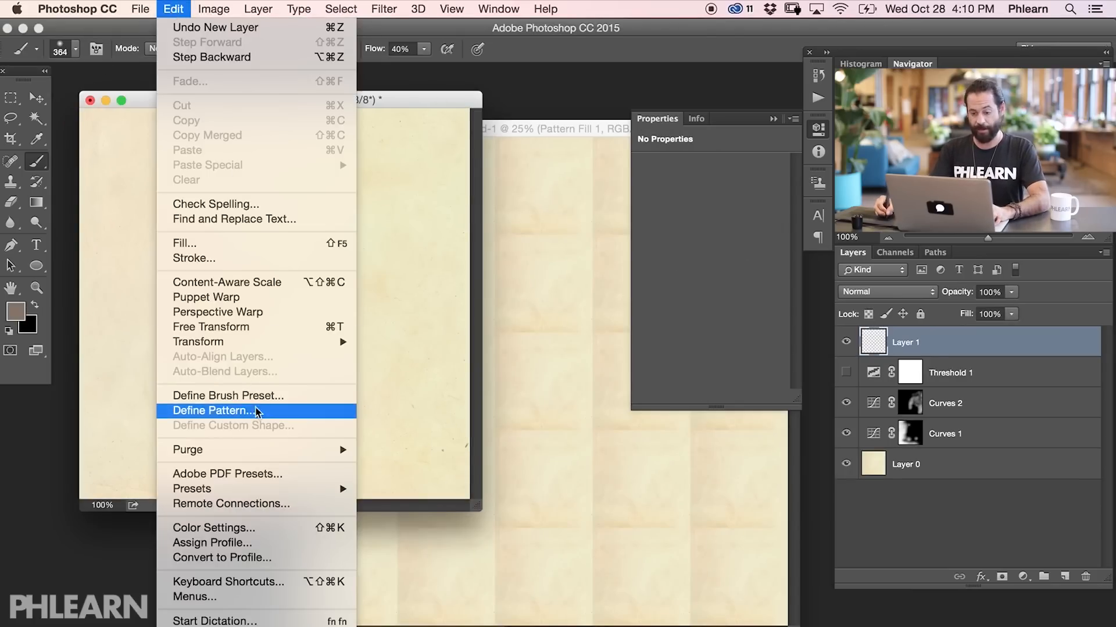
click(274, 410)
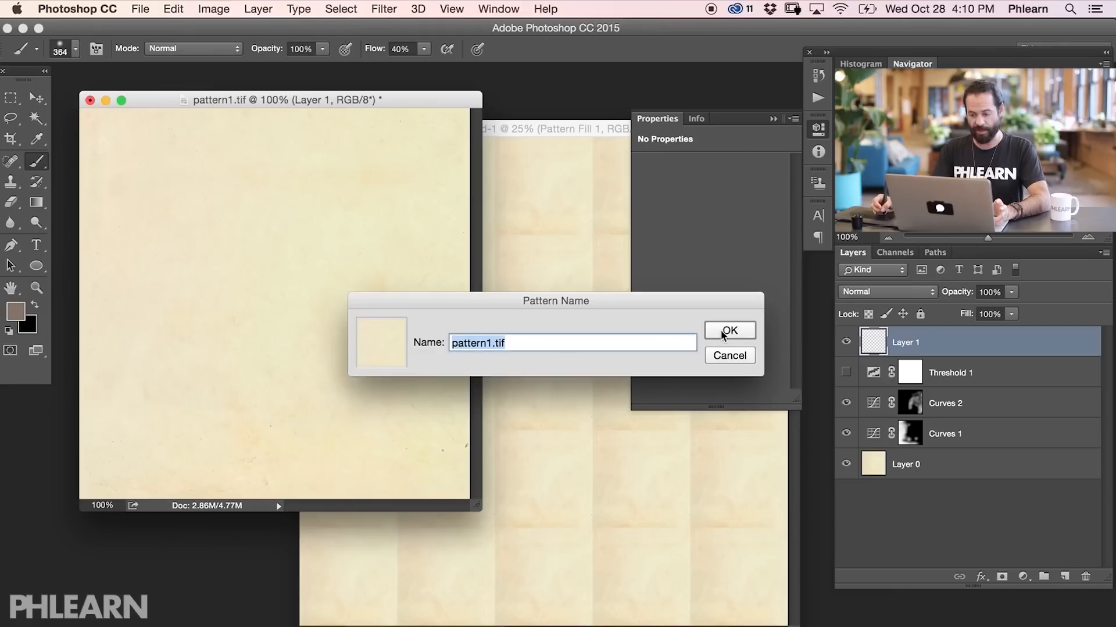
click(730, 331)
Step: In the Untitled-1 document, add a Pattern fill layer using the newly defined evened-out texture at 100% scale
click(589, 129)
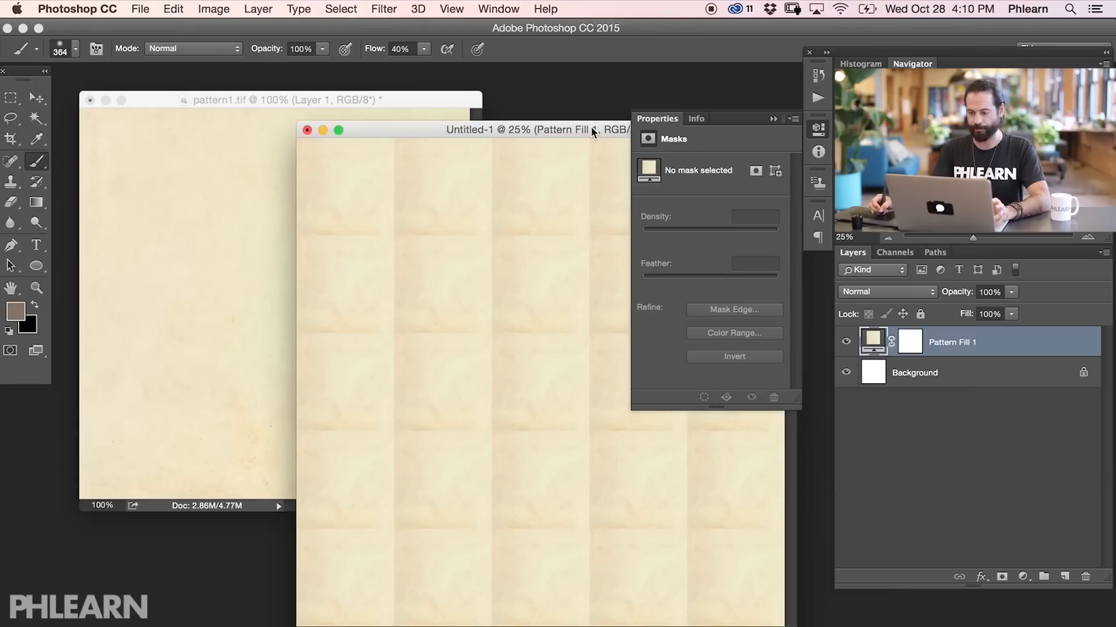
click(813, 135)
mouse_move(578, 131)
mouse_down()
mouse_move(596, 132)
mouse_move(587, 140)
mouse_up()
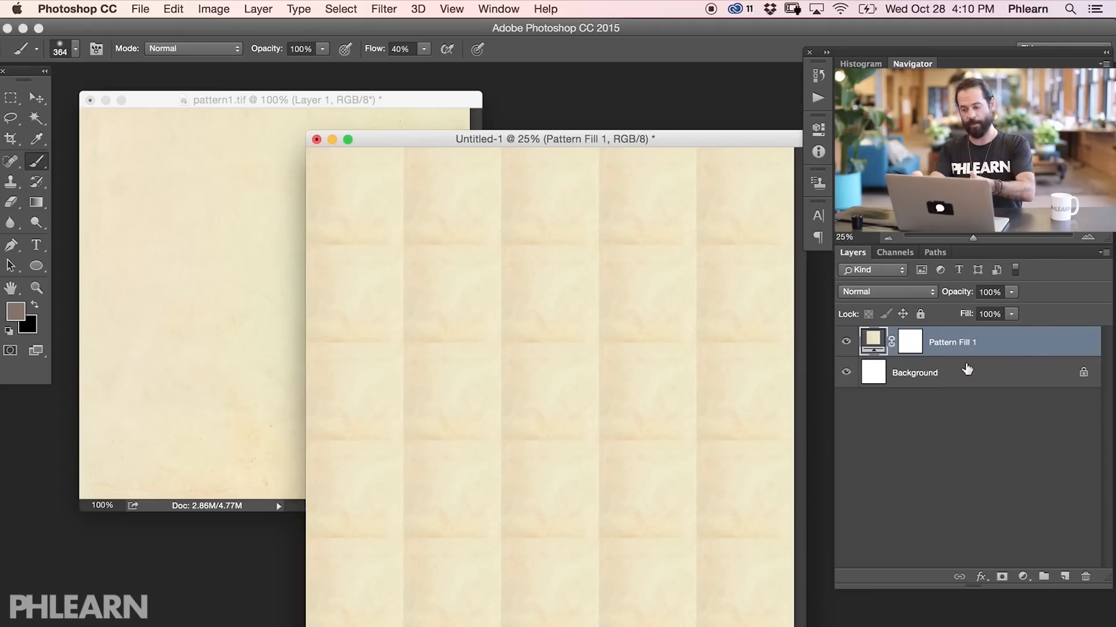
click(1025, 580)
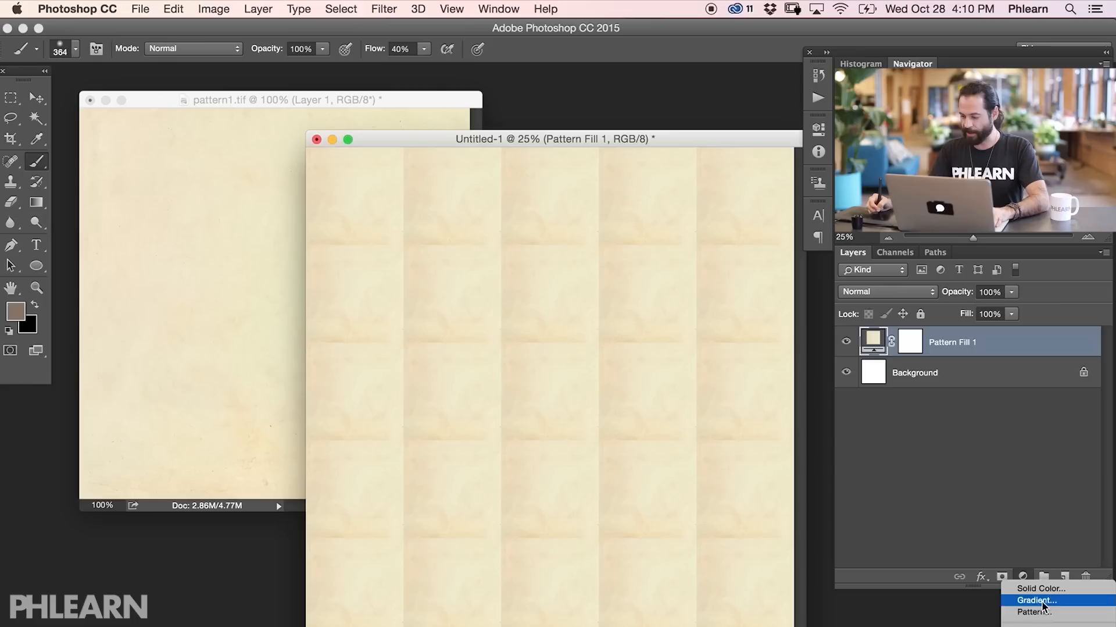
click(1038, 612)
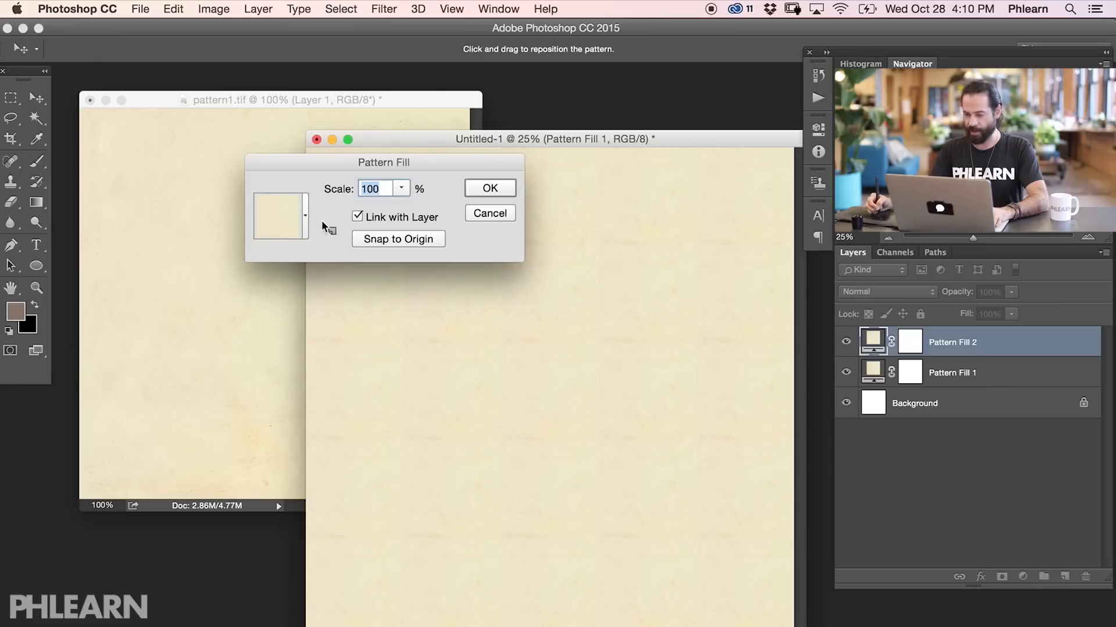
click(306, 216)
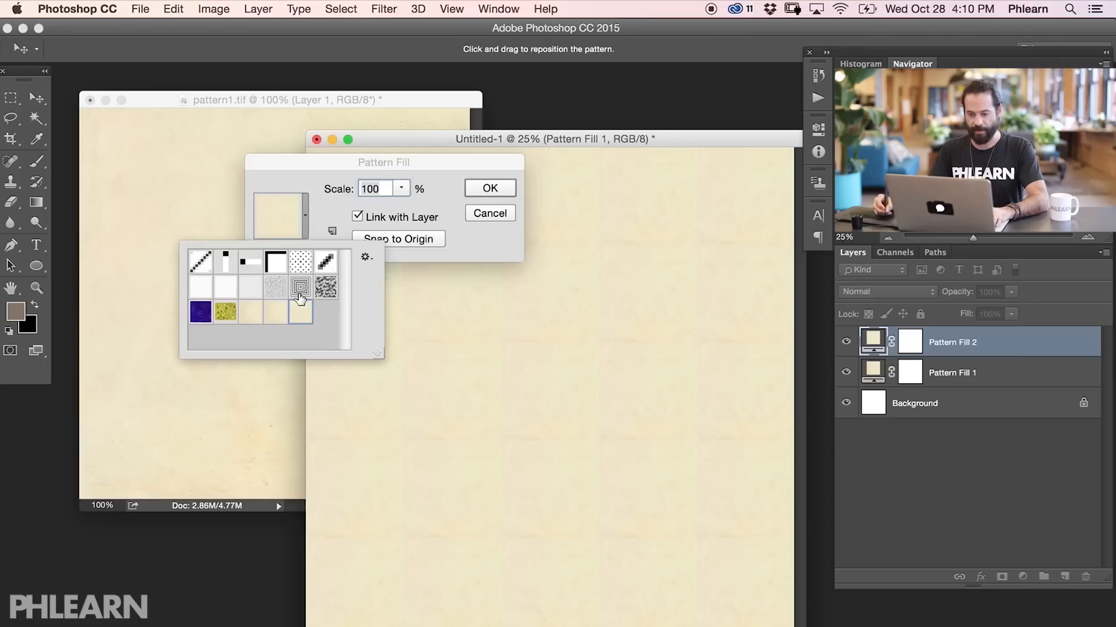
click(449, 212)
click(494, 192)
key(b)
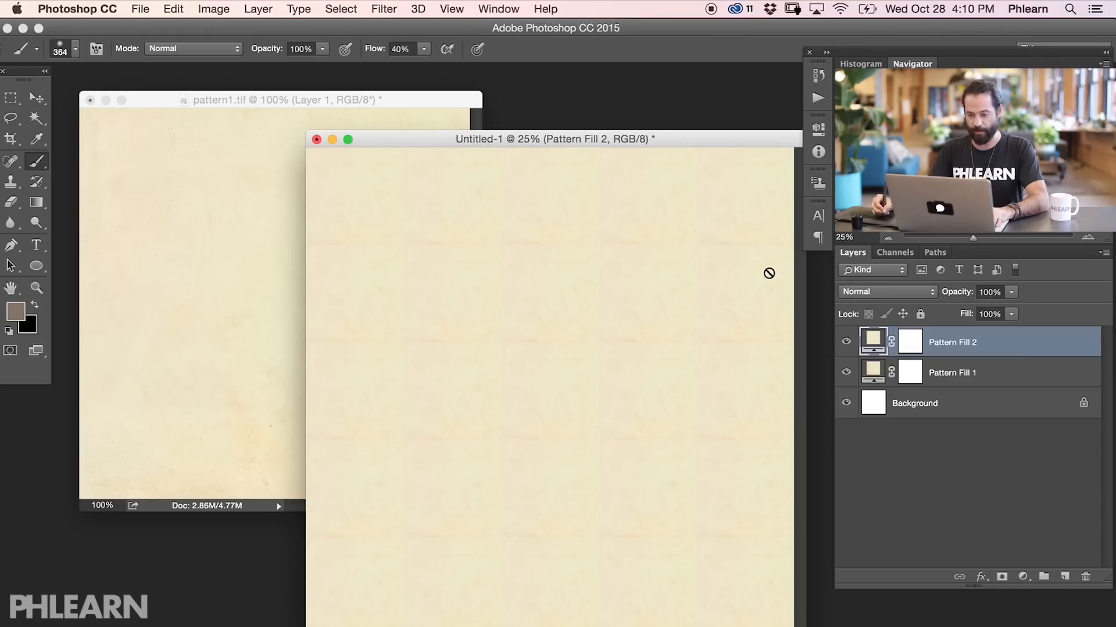
Step: Compare the tiling with Pattern Fill 2 hidden and shown, and examine its repeating edges at 50% and 25% zoom
click(846, 346)
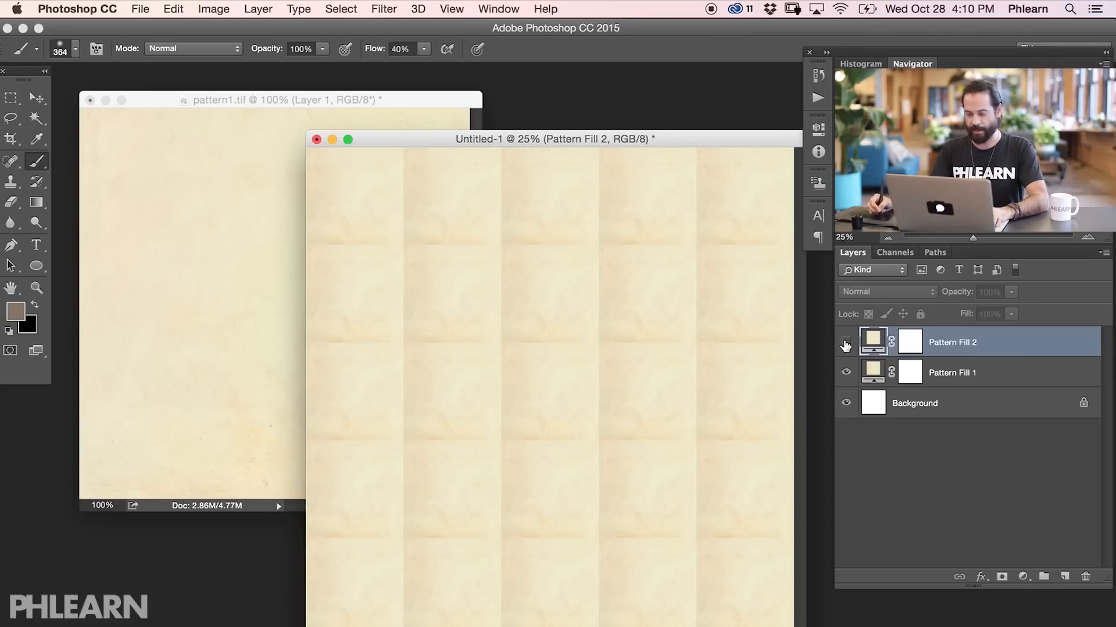
click(846, 345)
click(846, 344)
click(845, 344)
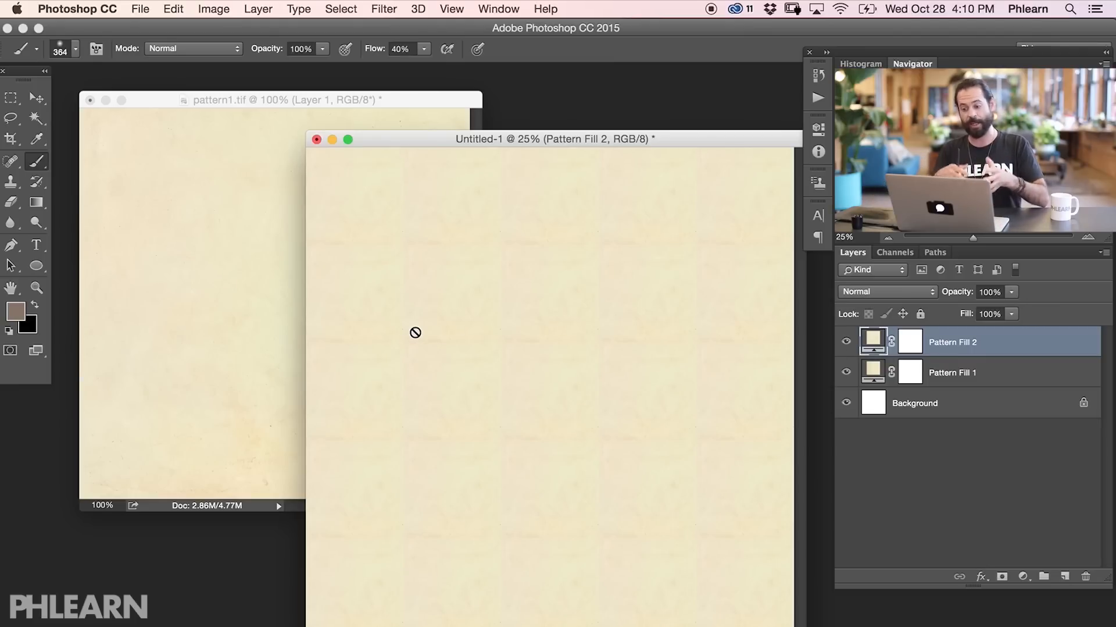
click(846, 344)
click(846, 345)
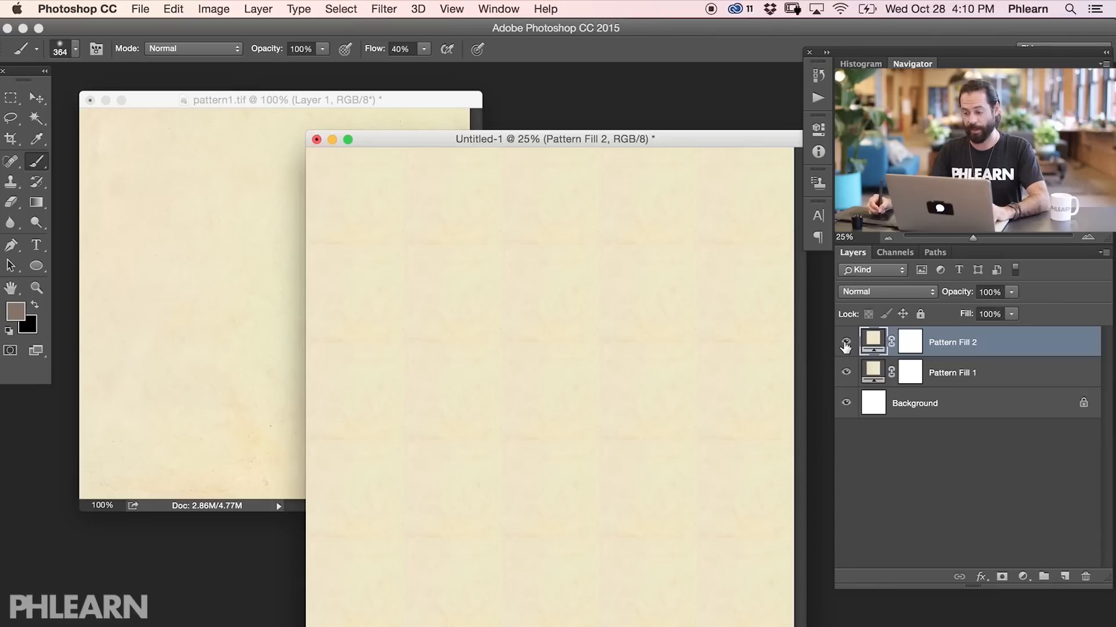
click(846, 345)
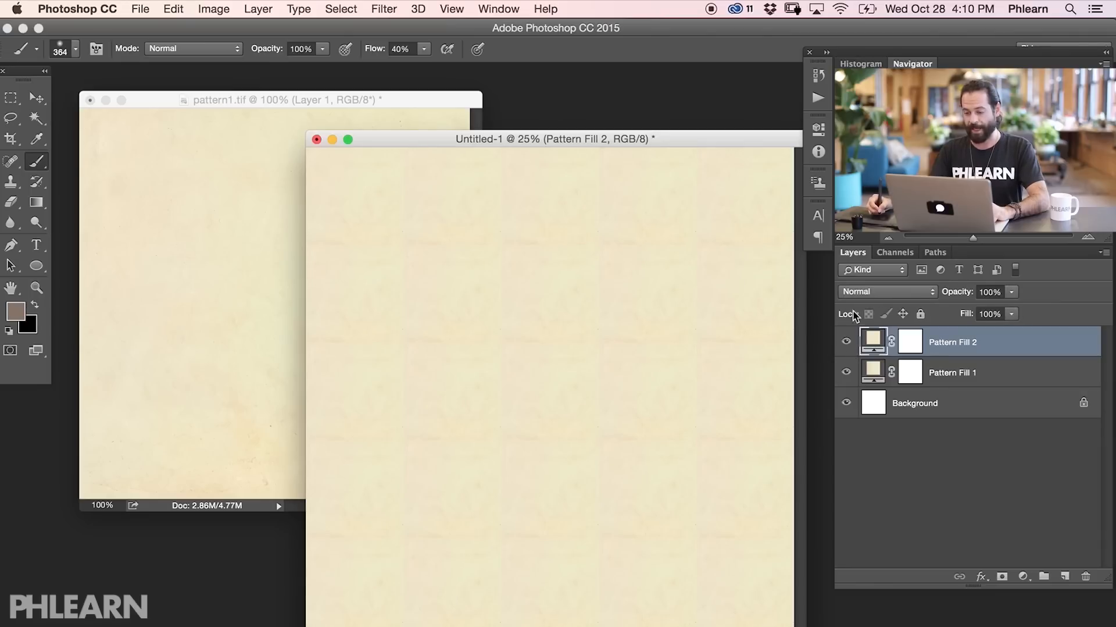
key(super+equal)
key(super+equal)
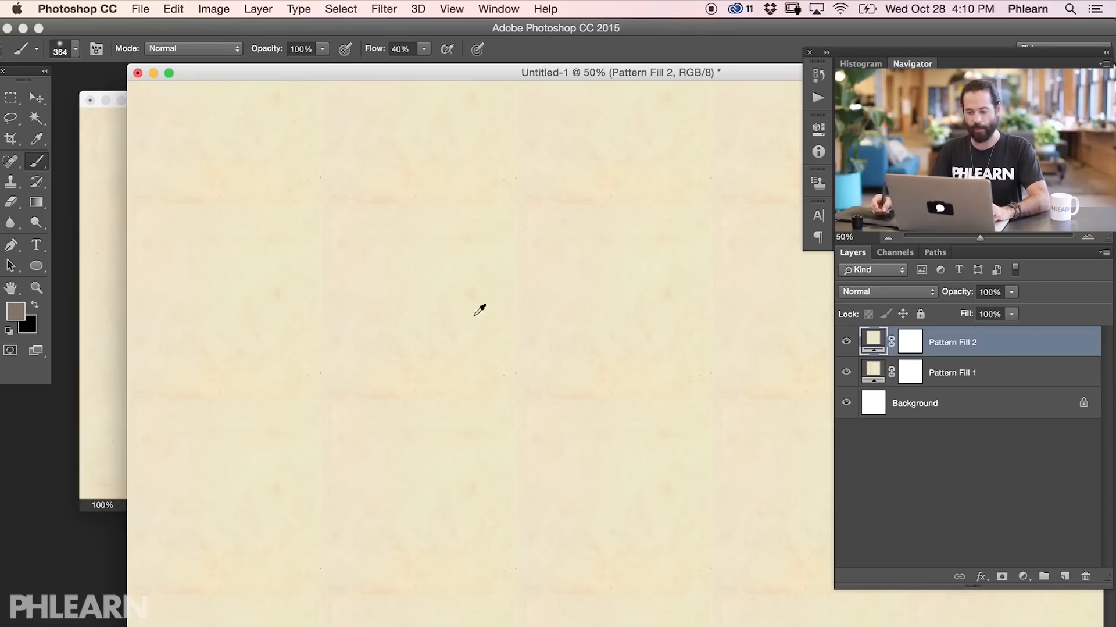
key(super+minus)
key(super+minus)
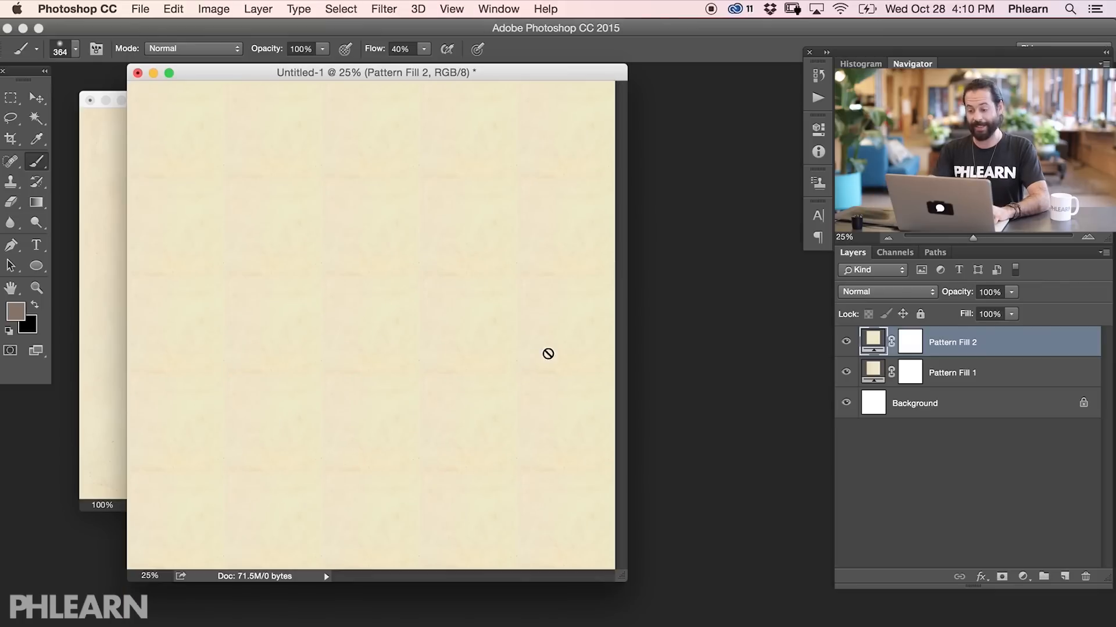
drag(513, 72, 655, 139)
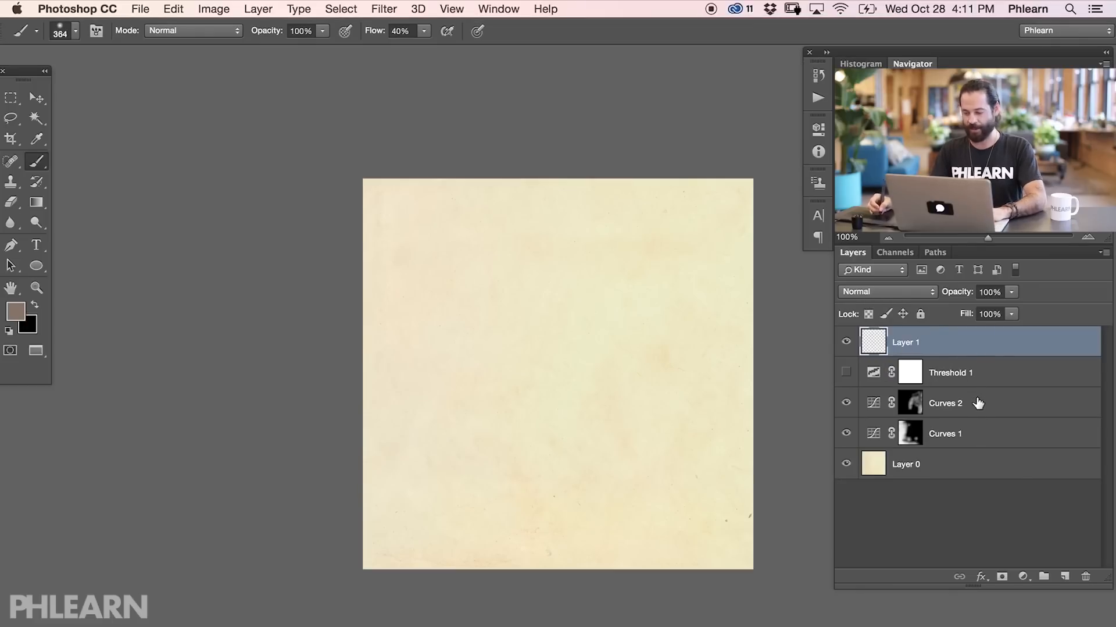
Step: Add a Hue/Saturation adjustment layer above Curves 2 in the texture document and enable Colorize
click(983, 408)
click(1022, 576)
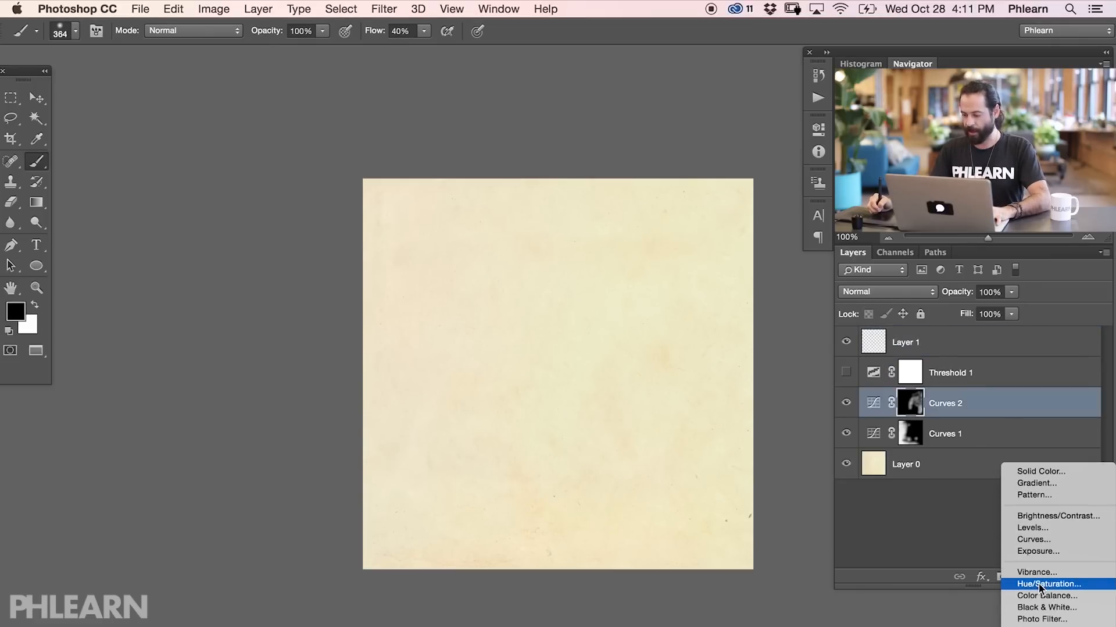
click(1039, 584)
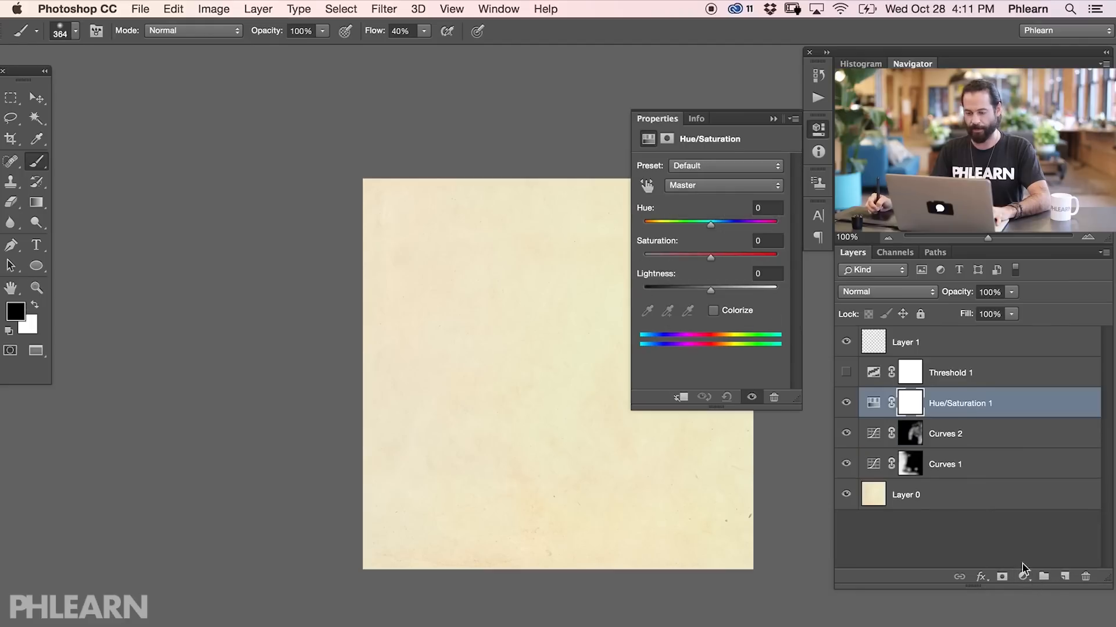
mouse_move(509, 350)
mouse_down()
mouse_move(347, 326)
mouse_move(332, 304)
mouse_up()
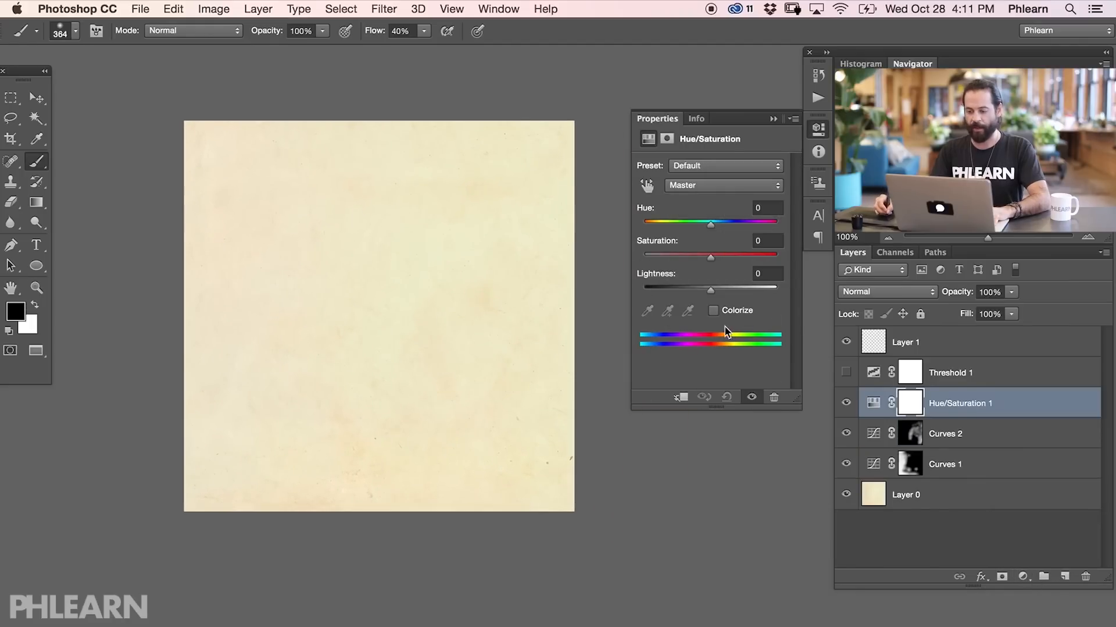
click(714, 310)
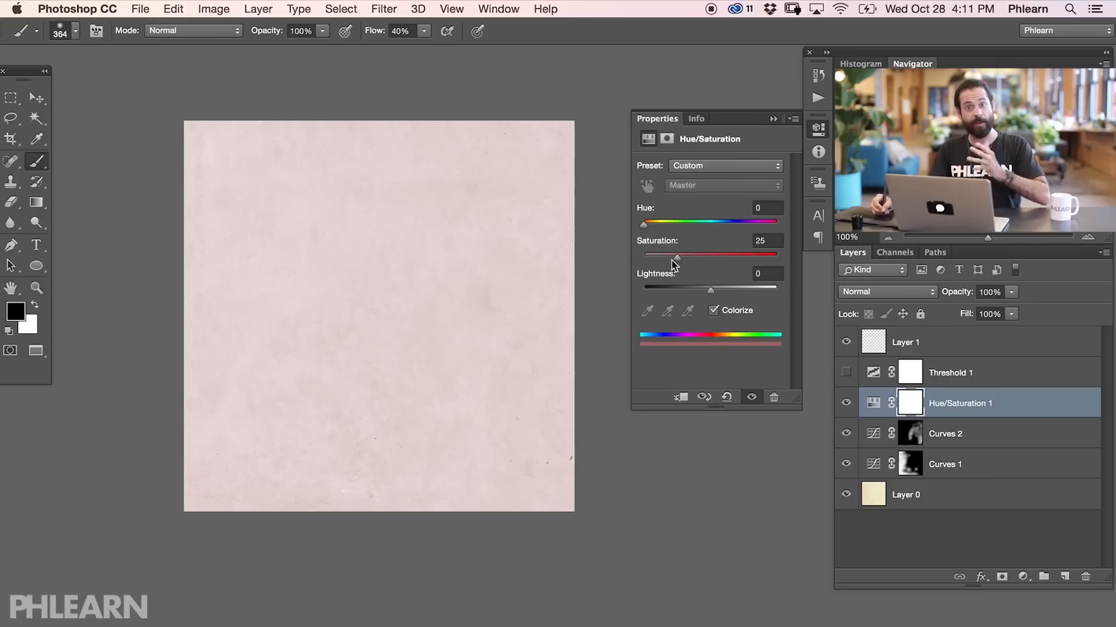
Step: Set the colorize hue to 53 and saturation to 54, comparing with the adjustment hidden to match the paper's original colour
drag(644, 229, 649, 230)
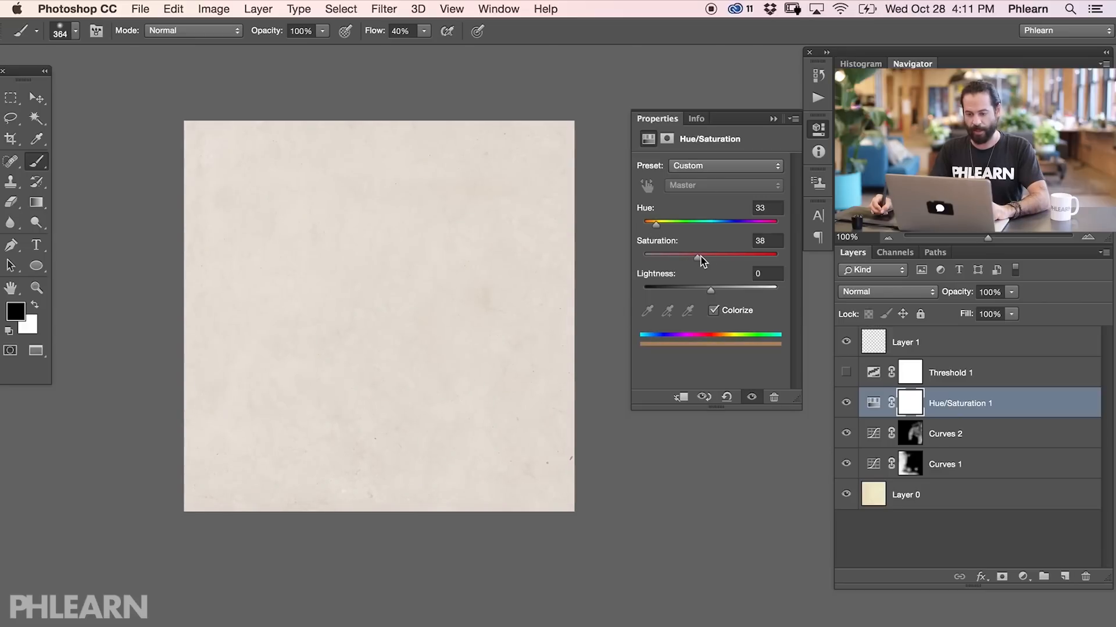
drag(658, 232, 659, 226)
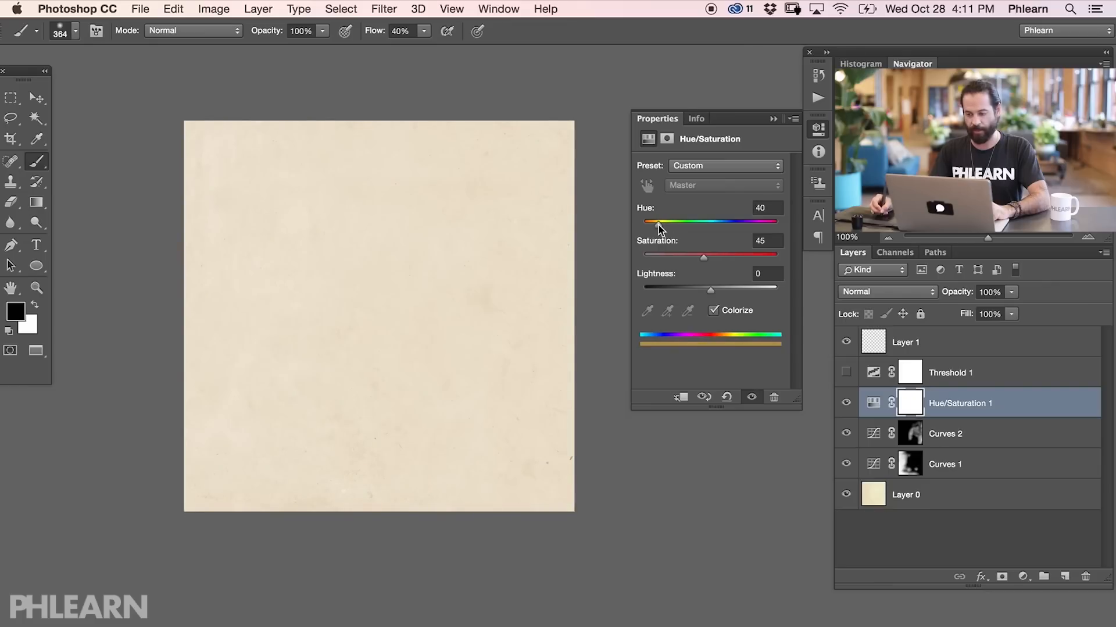
click(845, 403)
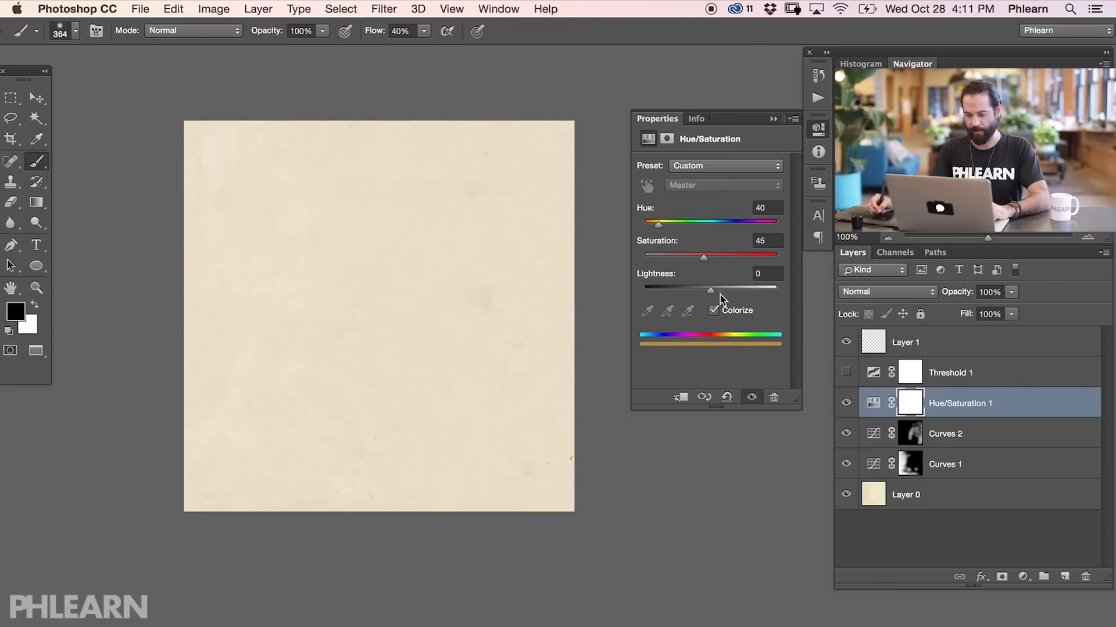
drag(768, 209, 751, 220)
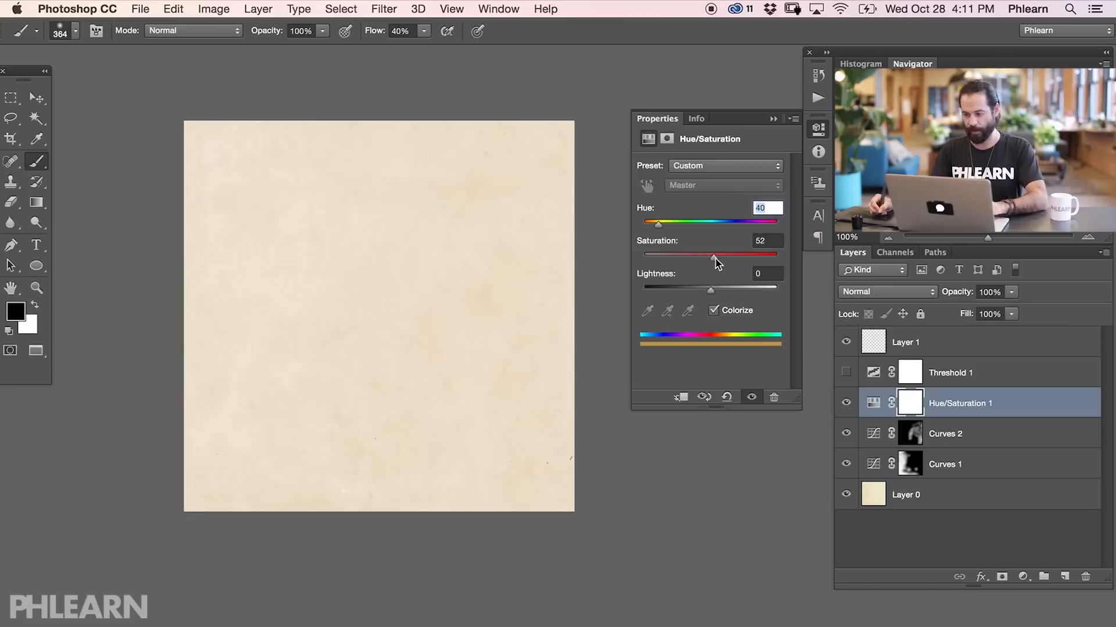
click(847, 402)
click(847, 403)
key(shift+Up)
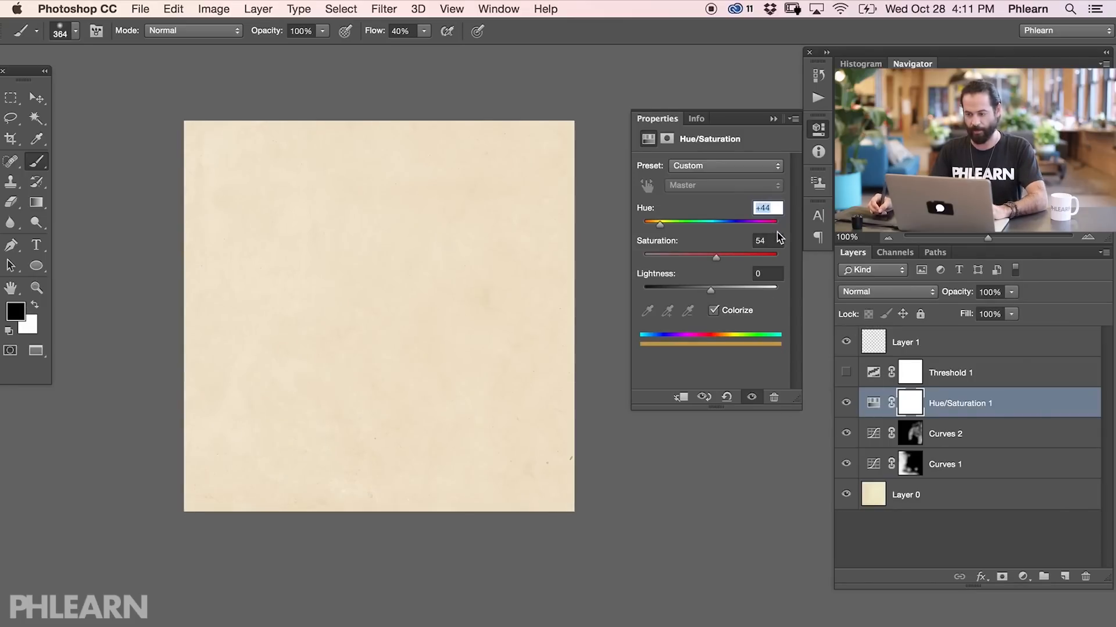
click(847, 405)
click(848, 409)
click(847, 408)
key(Up)
click(847, 409)
click(847, 410)
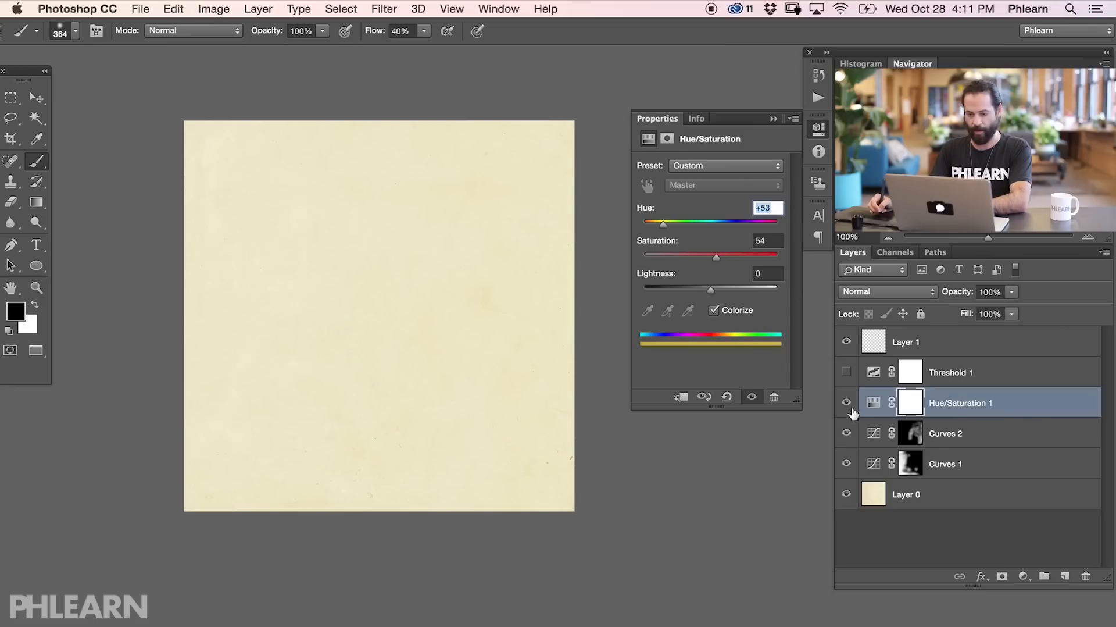
click(847, 407)
click(846, 404)
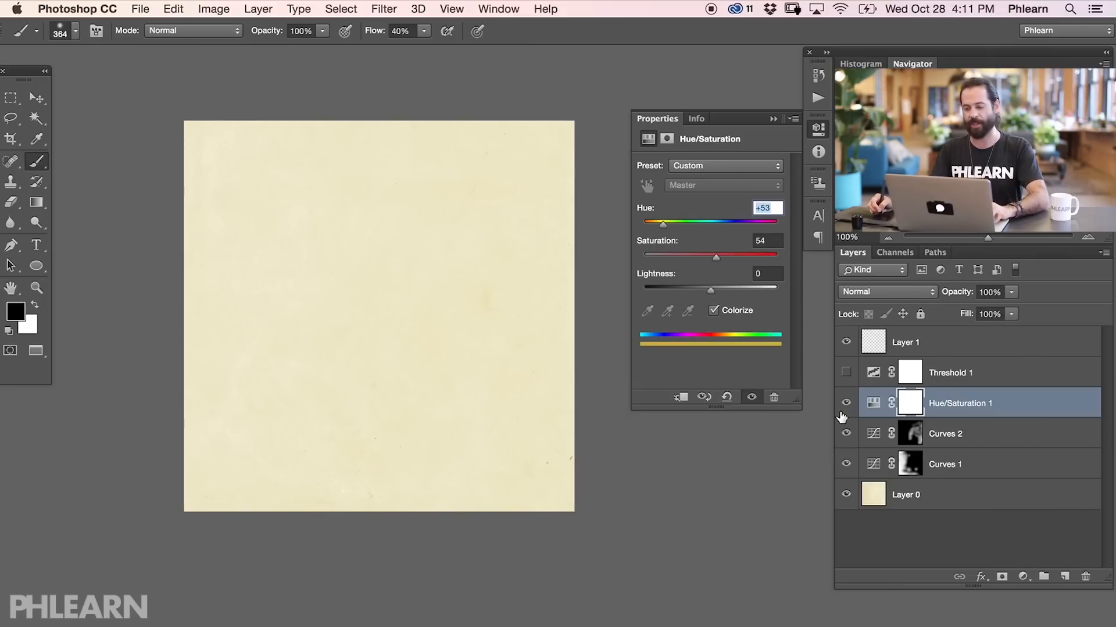
Step: Return to the standard window view, select Layer 1 and define the colorized texture as a pattern named pattern1.tif
click(698, 375)
key(f)
key(f)
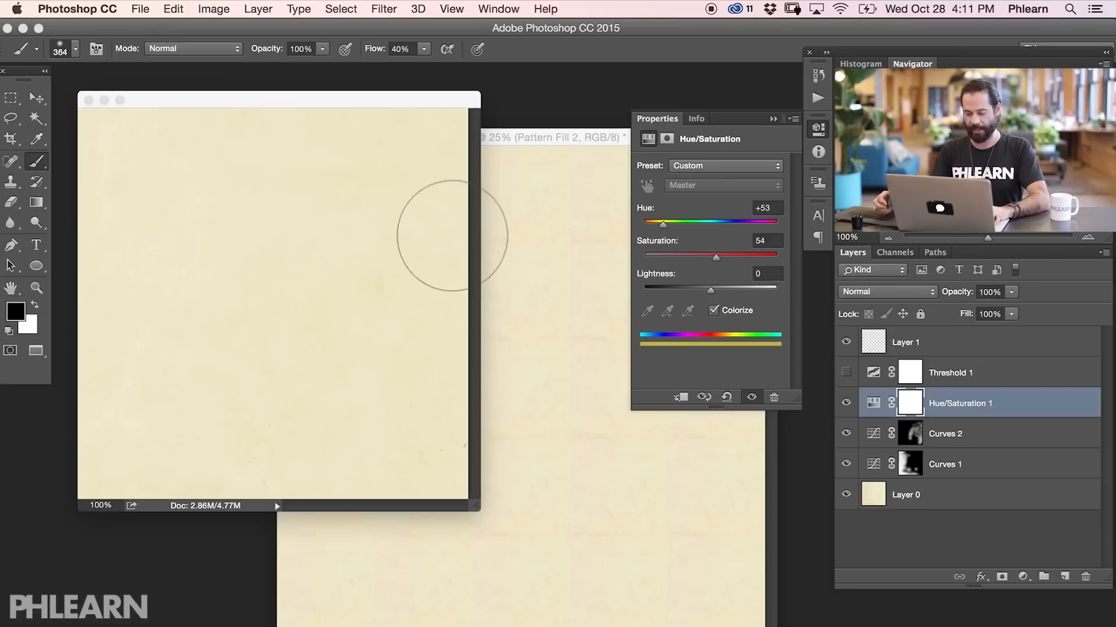
click(954, 343)
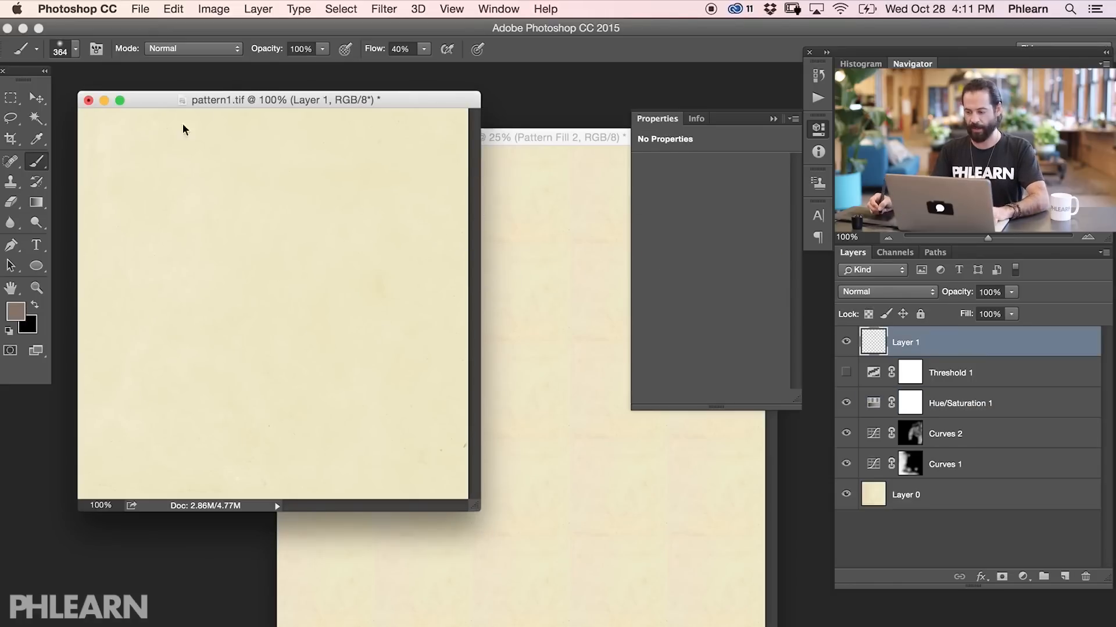
click(172, 10)
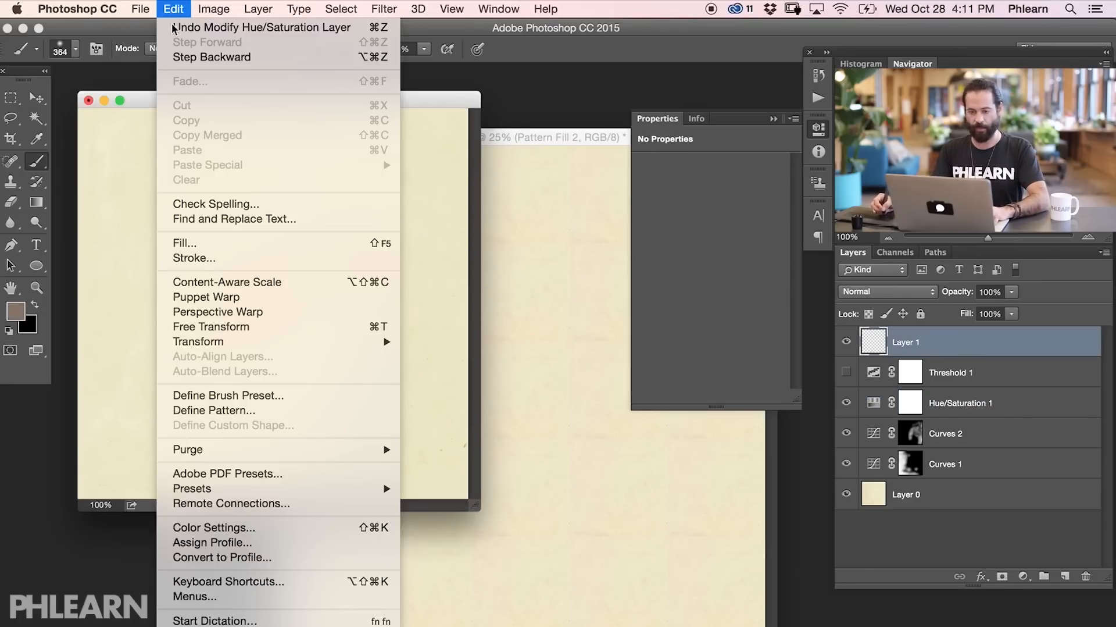
click(253, 411)
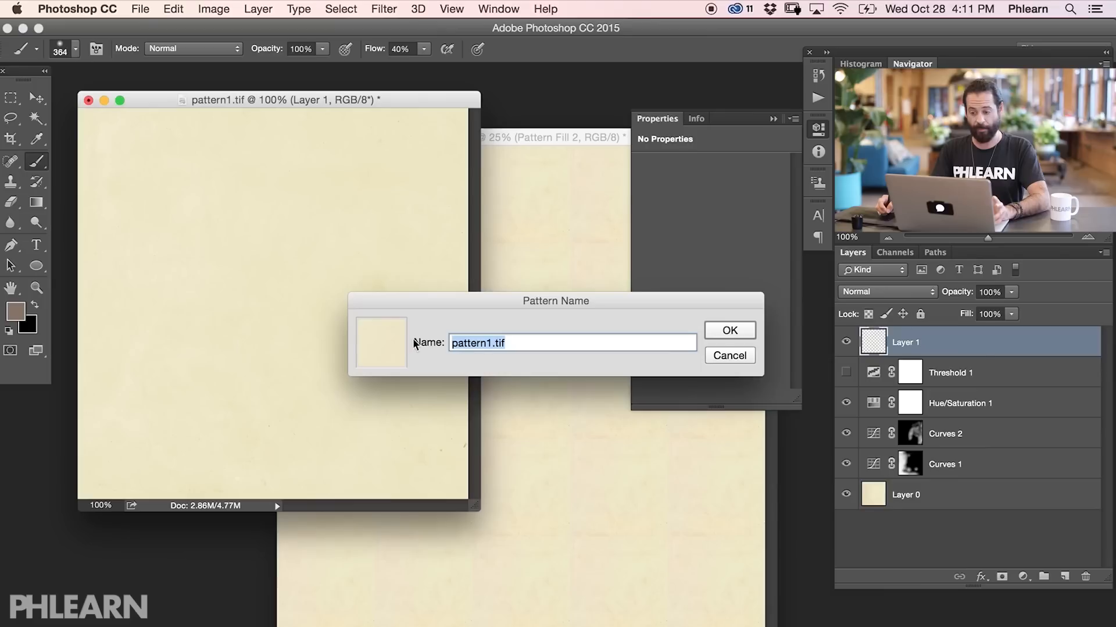
click(725, 331)
Step: Add another Pattern fill layer to Untitled-1 above Pattern Fill 2, using the colorized texture at 100% scale
click(595, 134)
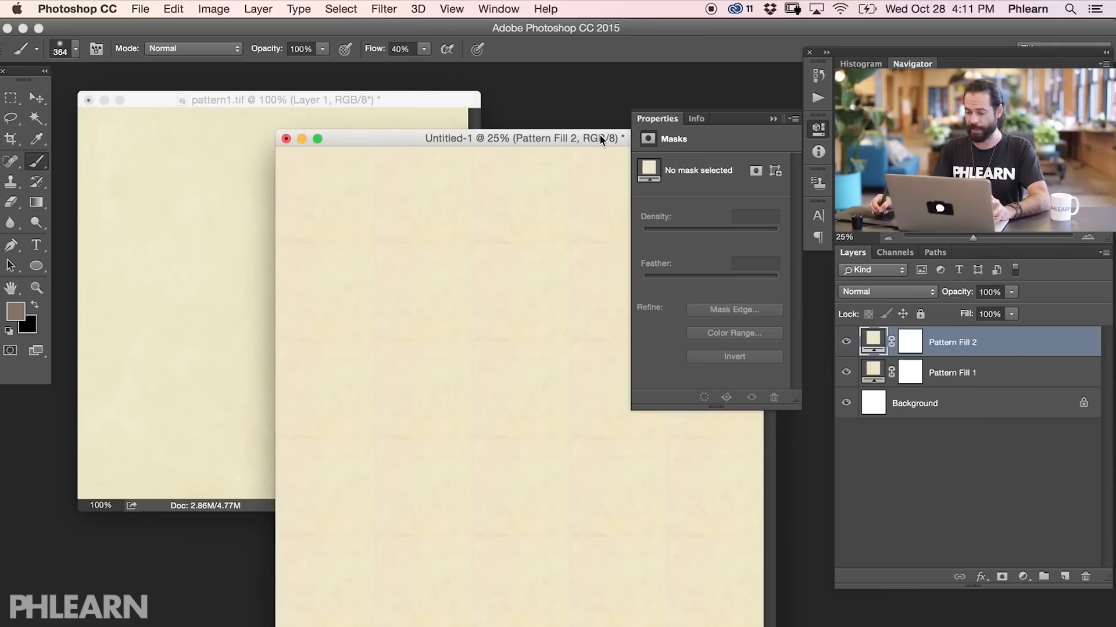
click(818, 150)
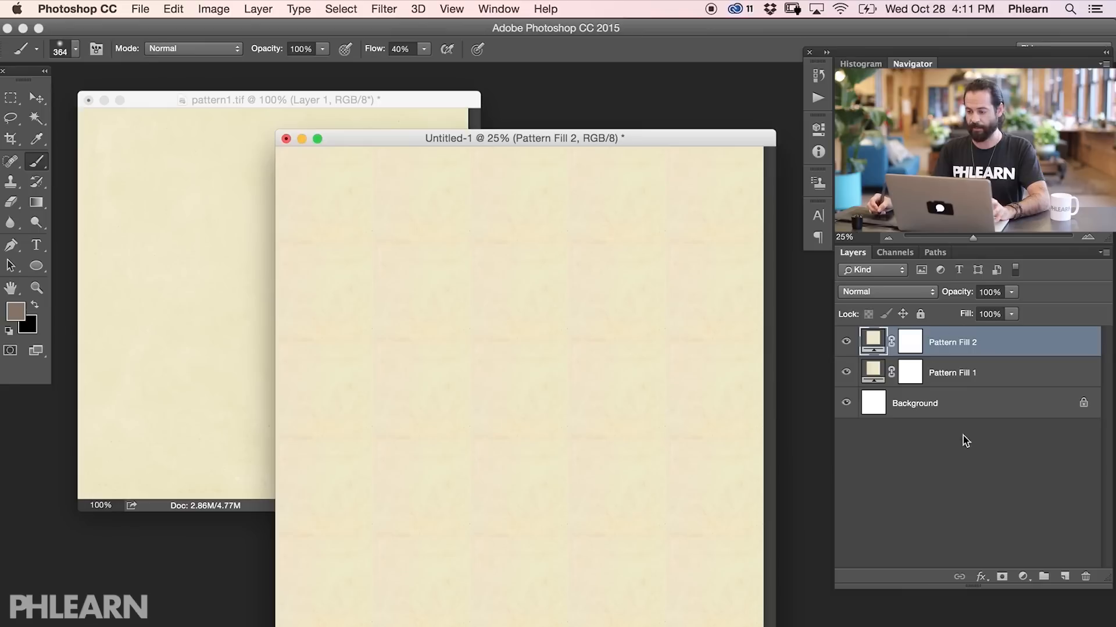
click(1022, 576)
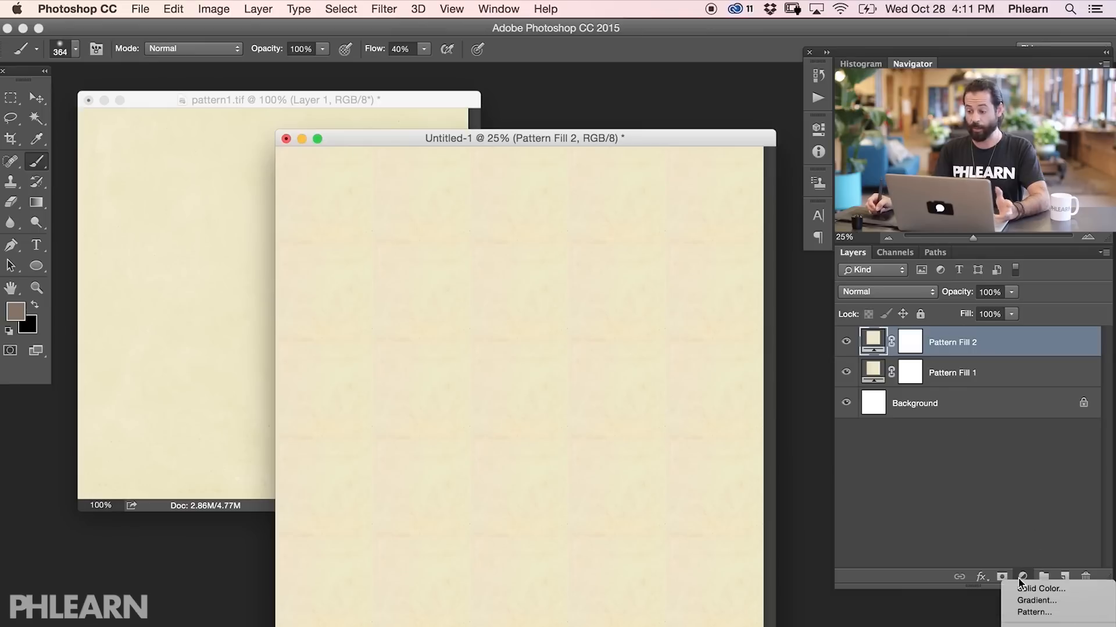
click(1030, 612)
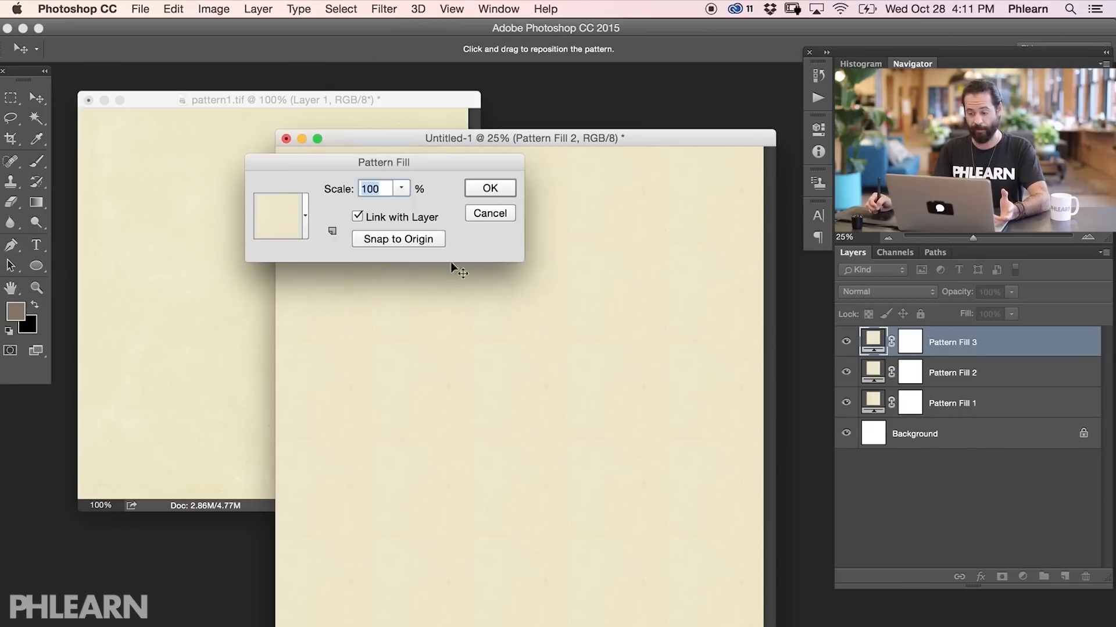
click(490, 189)
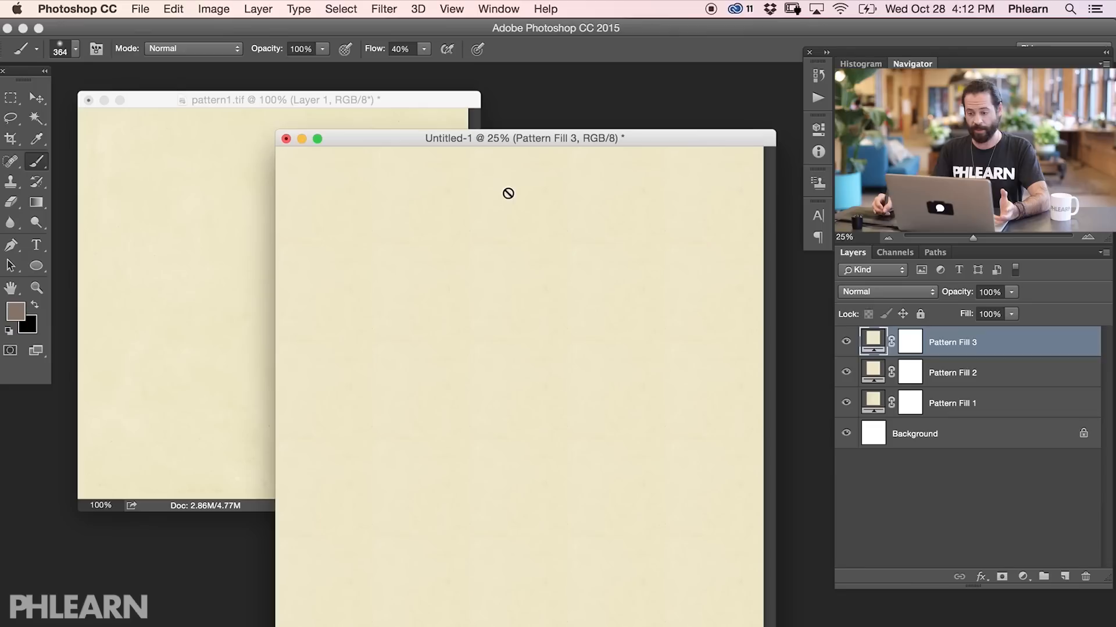
Step: Compare the three tiling versions by hiding Pattern Fill 3 and Pattern Fill 2 and showing each one again
drag(849, 346, 853, 388)
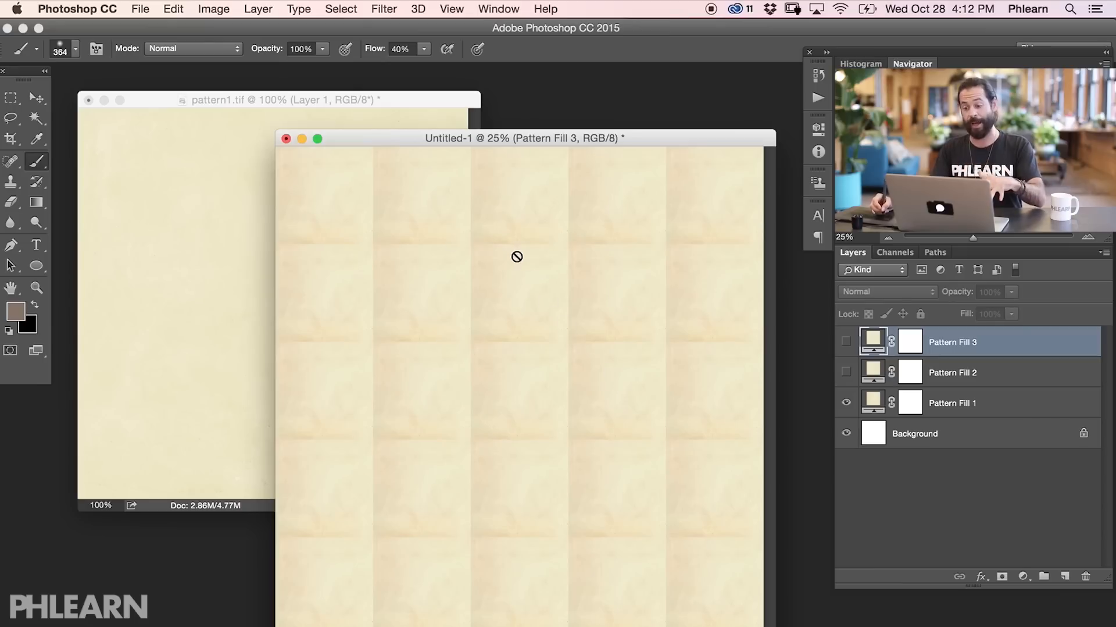
click(846, 373)
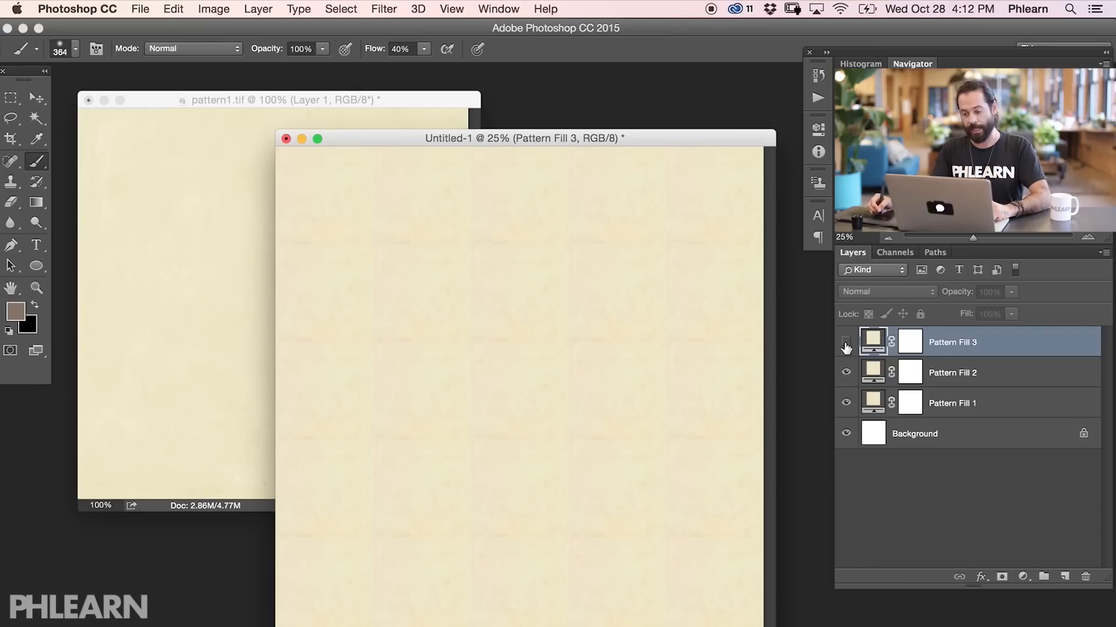
click(846, 343)
Step: Examine the Pattern Fill 3 tiling in Untitled-1 up close and from a distance for seams and repeating marks
key(super+equal)
key(super+equal)
mouse_move(663, 396)
mouse_down()
mouse_move(448, 224)
mouse_move(385, 225)
mouse_up()
drag(559, 271, 391, 484)
mouse_move(721, 254)
mouse_down()
mouse_move(477, 319)
mouse_move(329, 420)
mouse_up()
mouse_move(340, 346)
mouse_down()
mouse_move(622, 285)
mouse_move(788, 314)
mouse_up()
mouse_move(377, 294)
mouse_down()
mouse_move(655, 346)
mouse_move(666, 361)
mouse_up()
drag(504, 428, 703, 343)
key(super+equal)
key(super+equal)
mouse_move(536, 406)
mouse_down()
mouse_move(571, 405)
mouse_move(579, 446)
mouse_up()
mouse_move(347, 419)
mouse_down()
mouse_move(642, 417)
mouse_move(656, 393)
mouse_up()
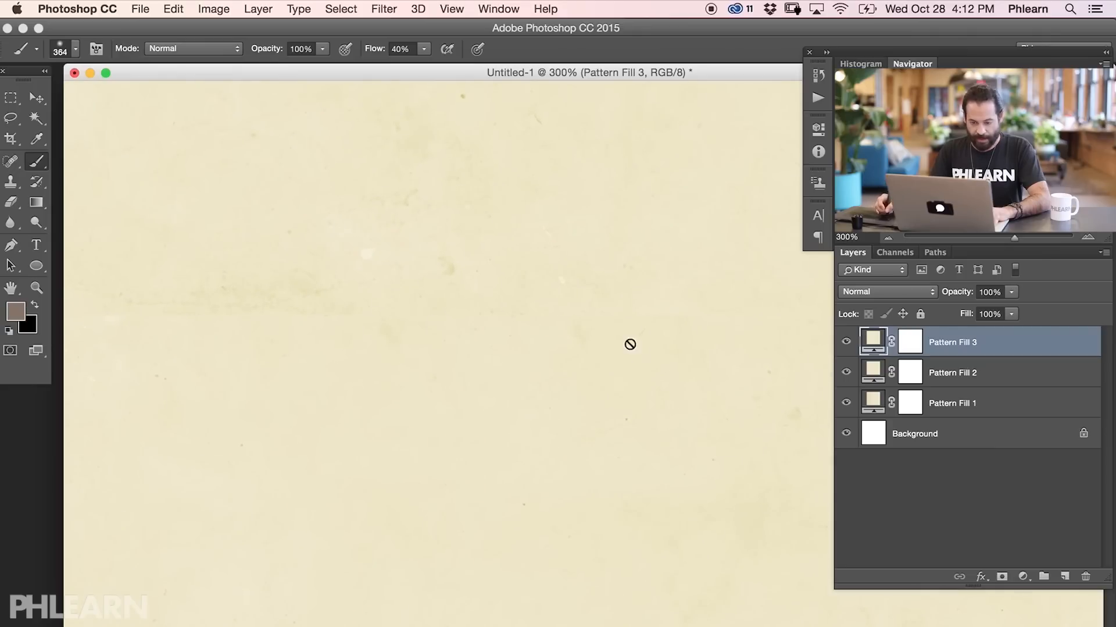
drag(683, 302, 476, 583)
mouse_move(654, 417)
mouse_down()
mouse_move(222, 390)
mouse_move(180, 404)
mouse_up()
mouse_move(566, 367)
mouse_down()
mouse_move(633, 407)
mouse_move(682, 379)
mouse_up()
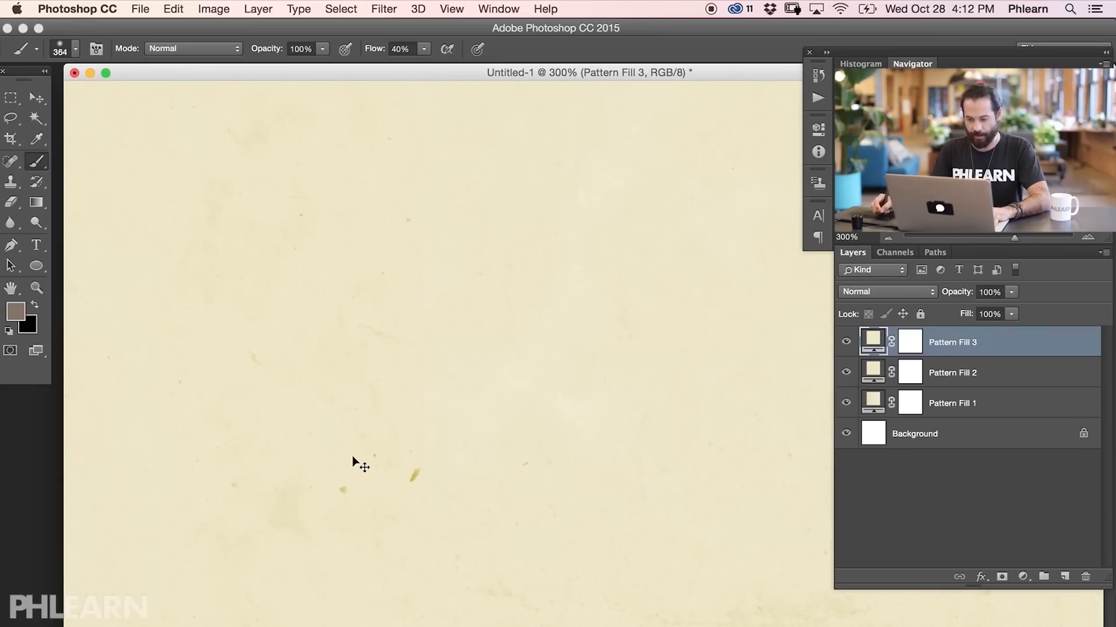
key(super+minus)
key(super+minus)
key(super+minus)
key(super+minus)
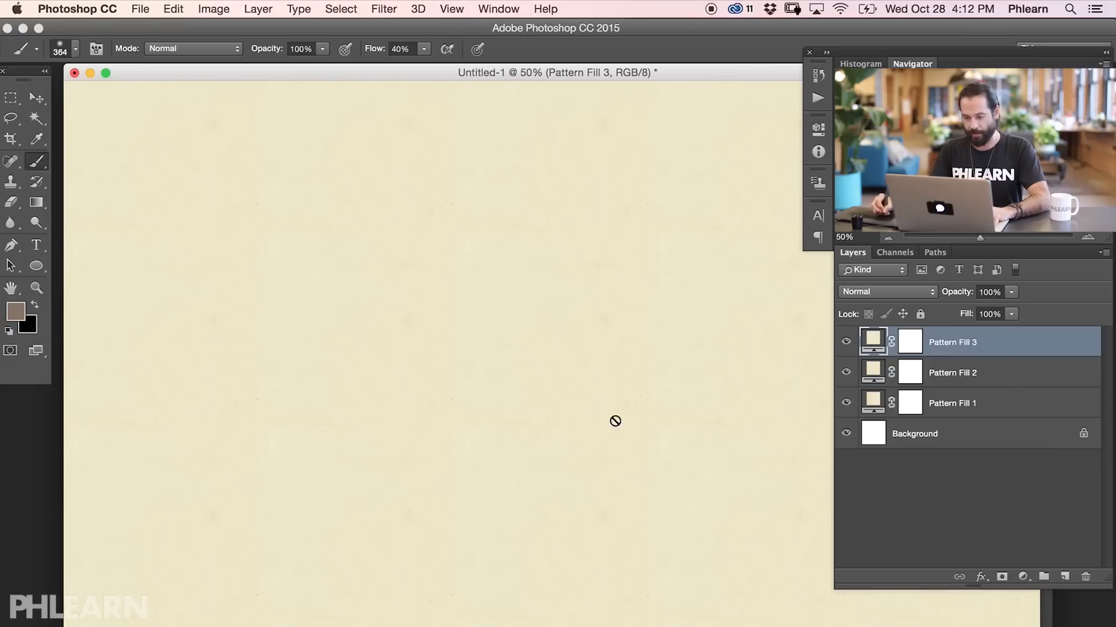
key(super+minus)
key(super+minus)
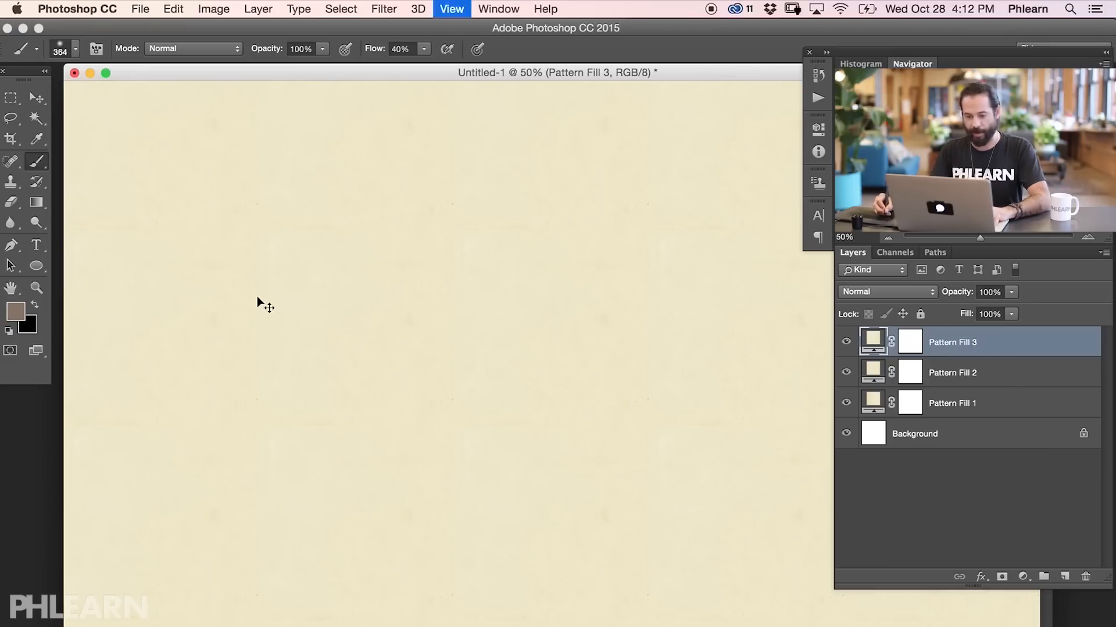
mouse_move(847, 342)
mouse_down()
mouse_move(848, 369)
mouse_move(864, 386)
mouse_move(846, 341)
mouse_up()
Step: View pattern1.tif in full-screen mode and merge Hue/Saturation 1, Curves 2, Curves 1 and Layer 0 into one layer
drag(453, 74, 691, 139)
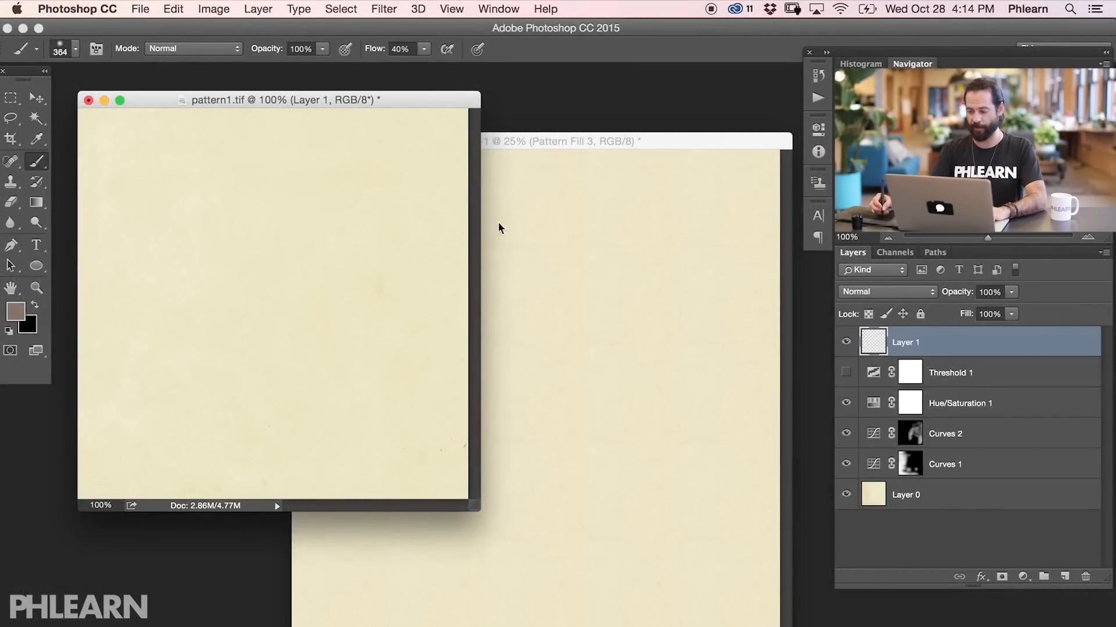
key(f)
drag(640, 416, 542, 366)
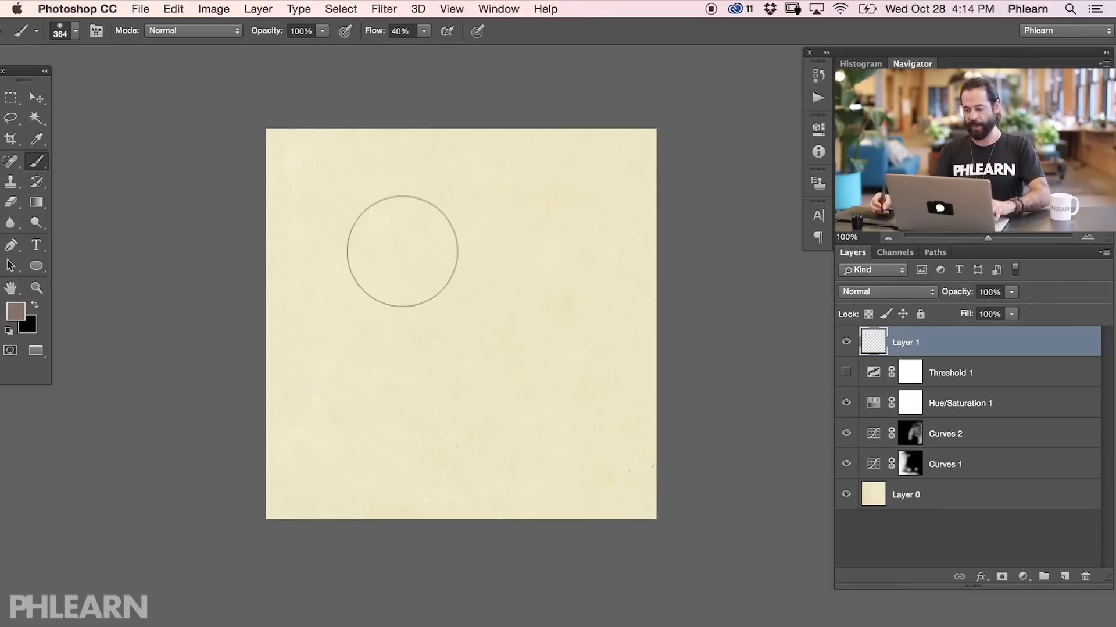
mouse_move(846, 403)
mouse_down()
mouse_move(845, 466)
mouse_move(839, 416)
mouse_up()
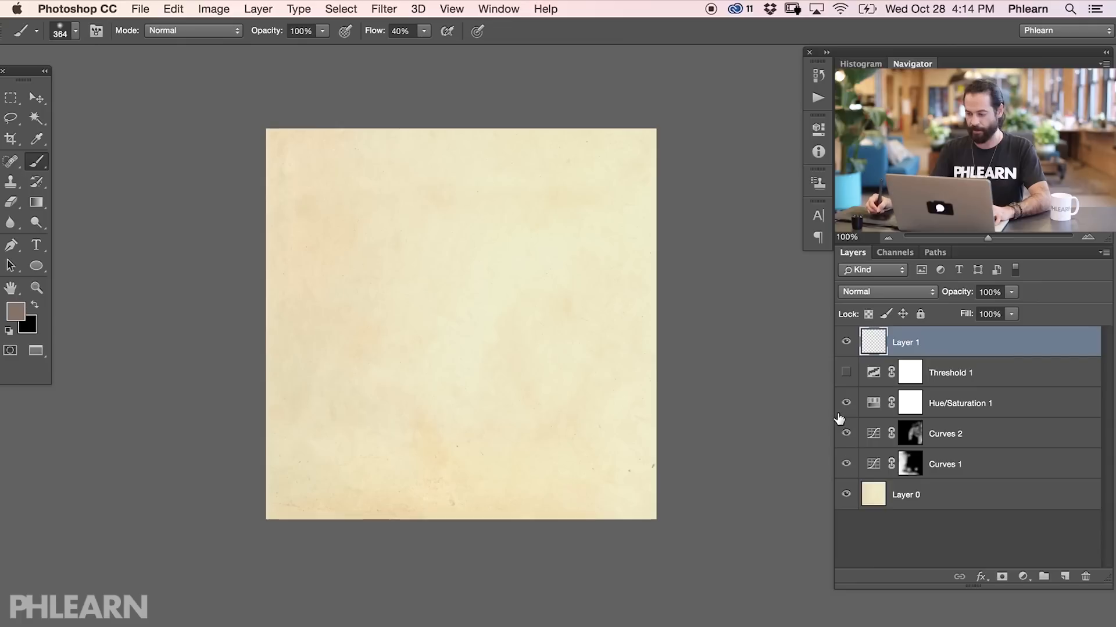
click(996, 410)
key(d)
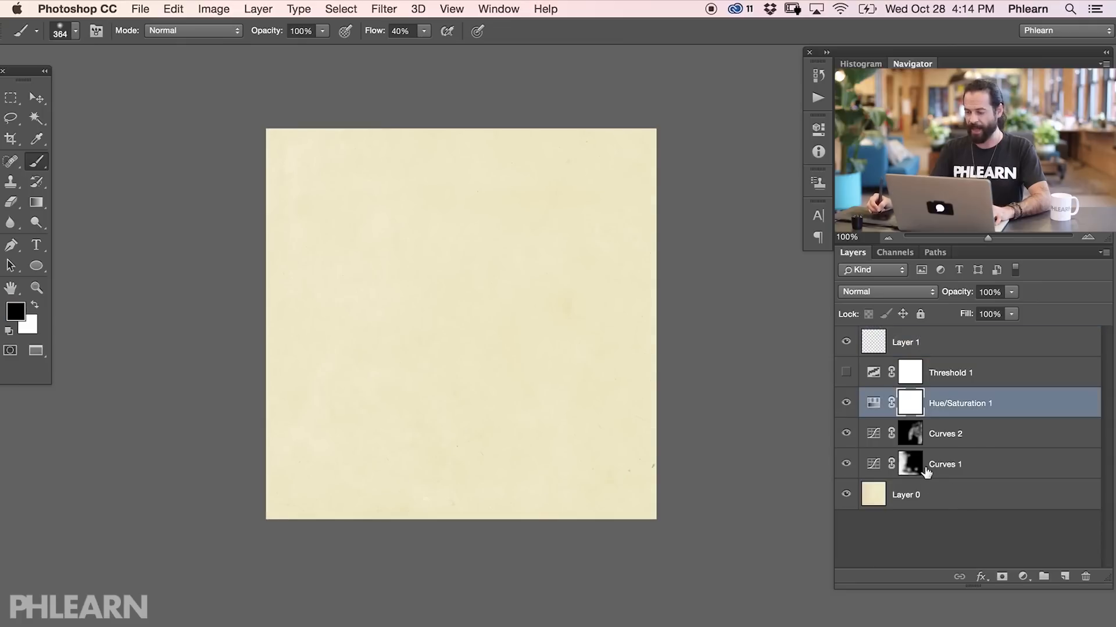
shift+click(946, 500)
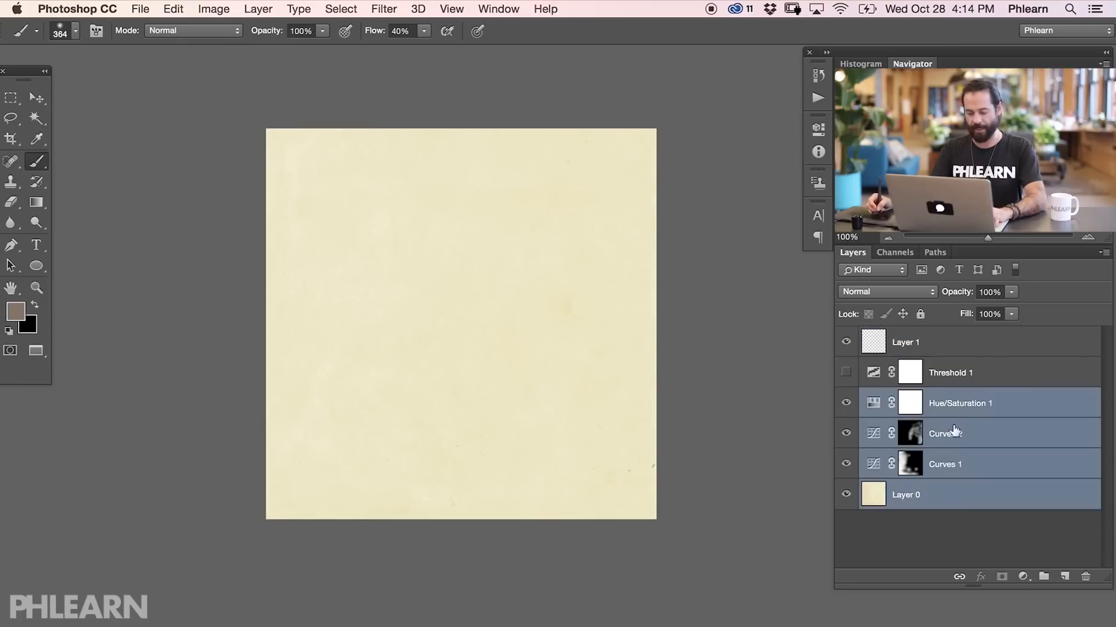
key(super+e)
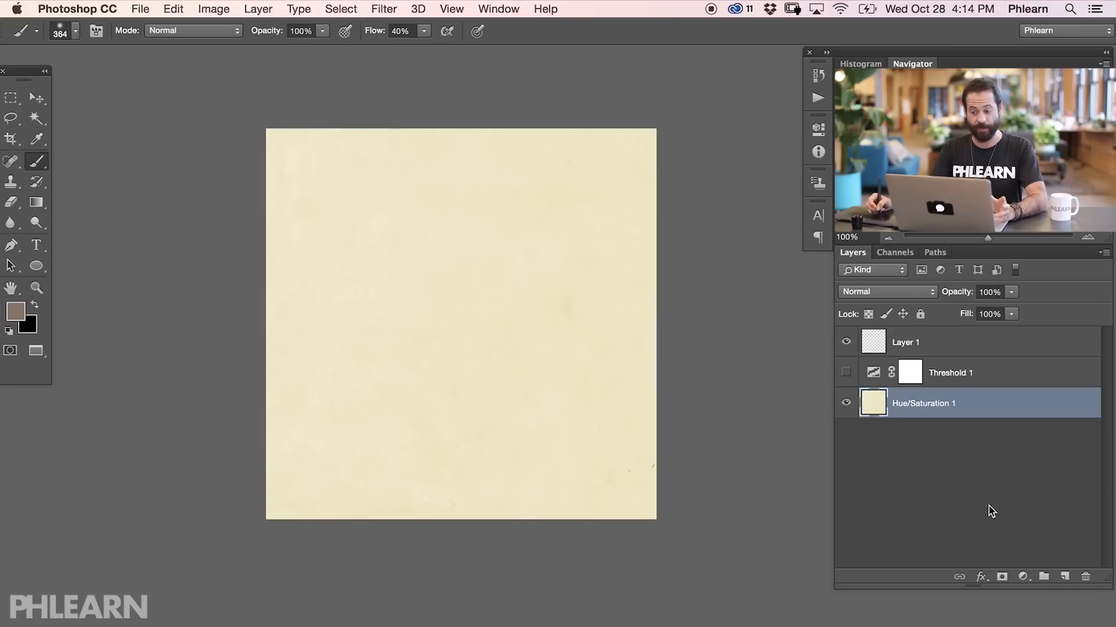
Step: Delete the Threshold 1 adjustment and Layer 1, keeping only the merged texture layer
click(998, 384)
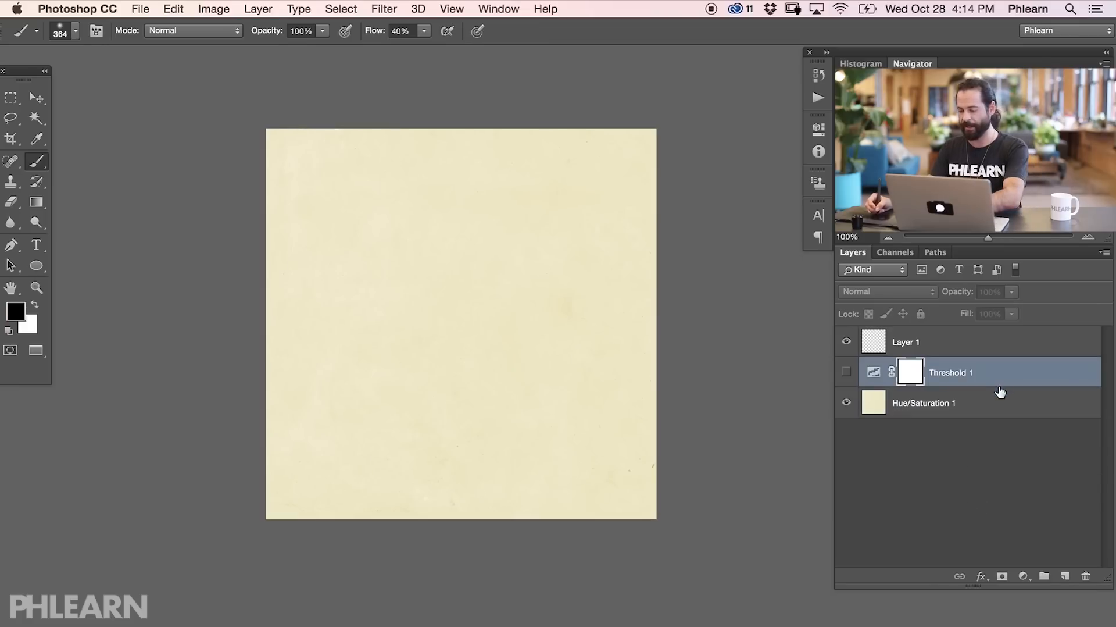
key(BackSpace)
click(958, 352)
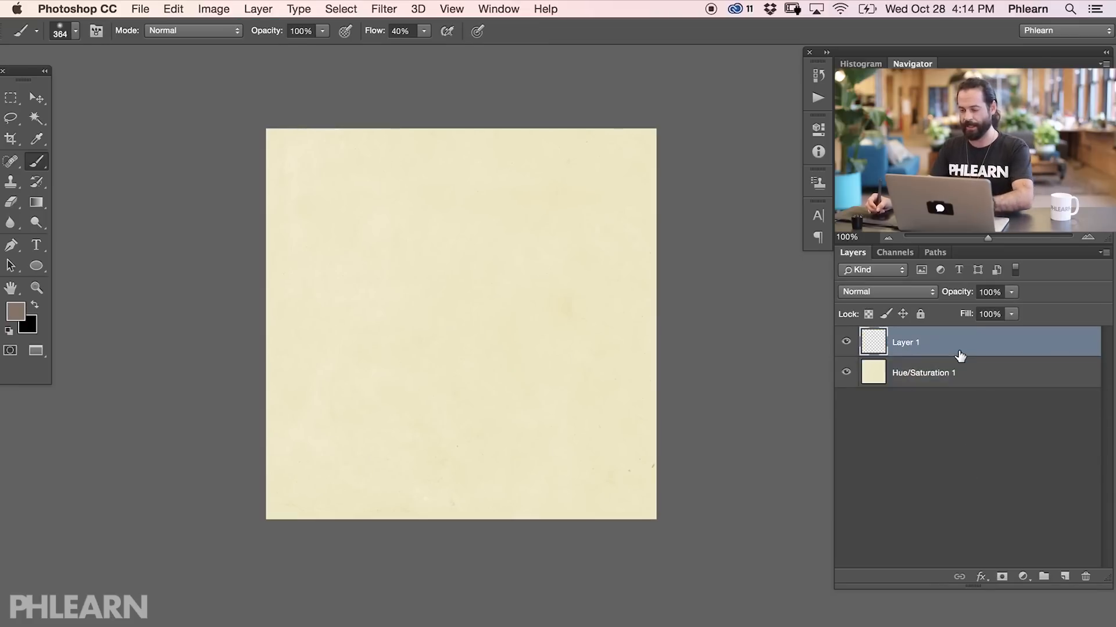
key(BackSpace)
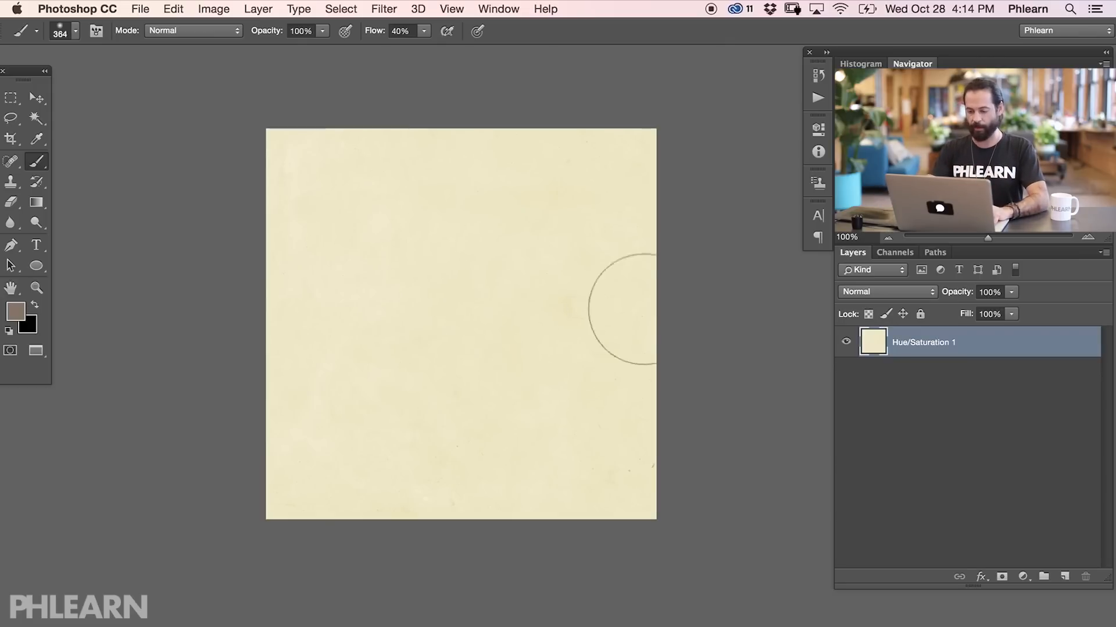
Step: Extend the canvas with the Crop tool to about three times the texture's size, keeping the texture centred
key(super+minus)
key(c)
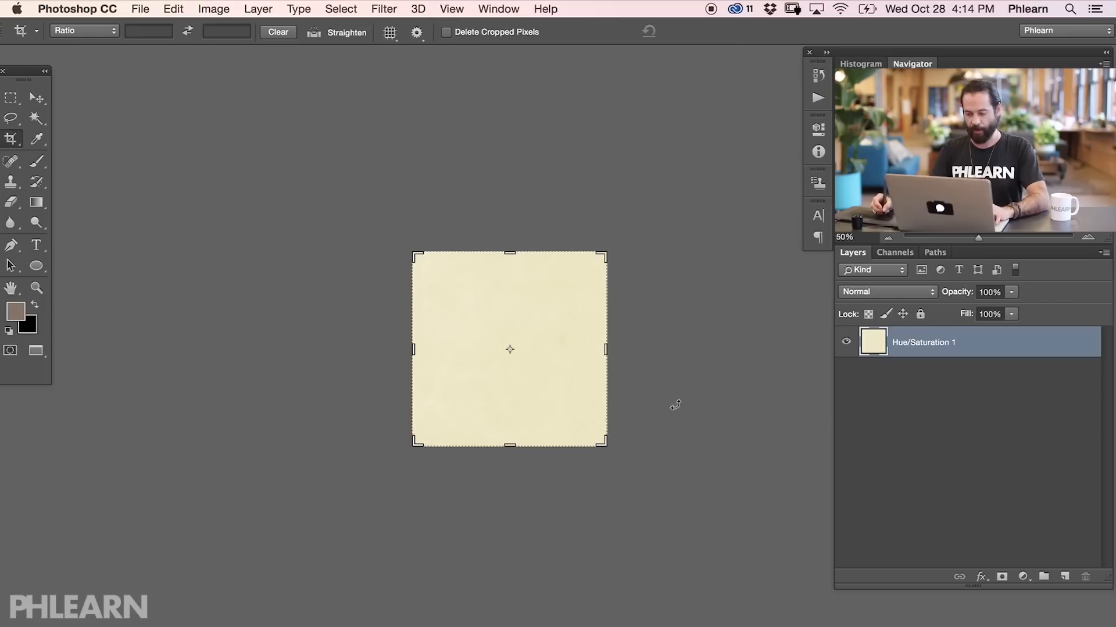
drag(602, 444, 672, 511)
drag(691, 545, 819, 626)
key(Return)
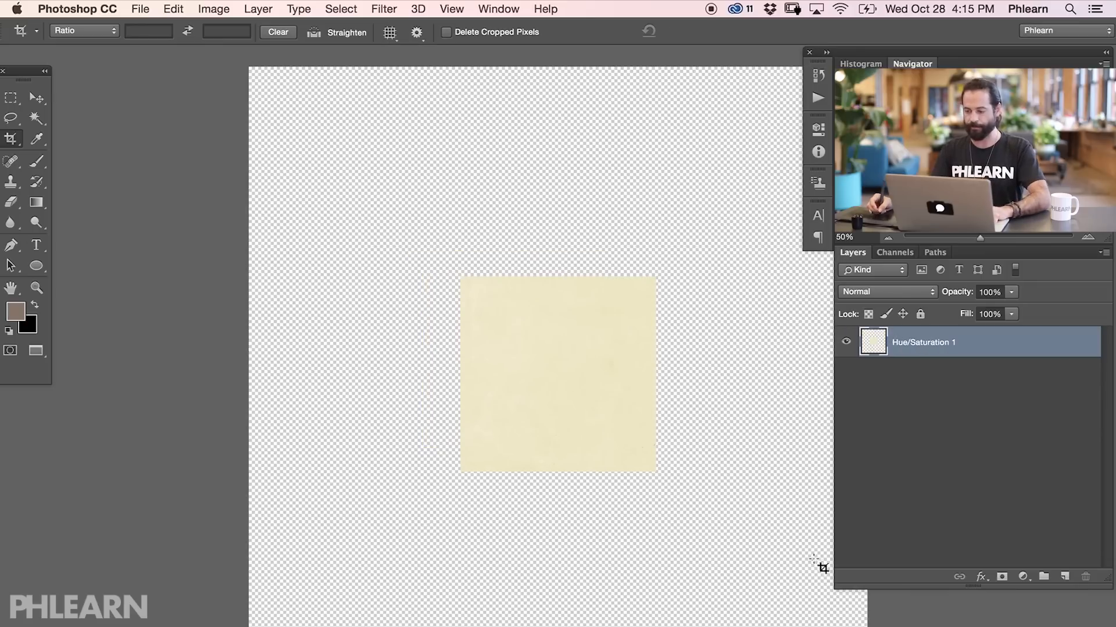
Step: Duplicate the merged texture layer and move the copy to the right of the original
key(super+plus)
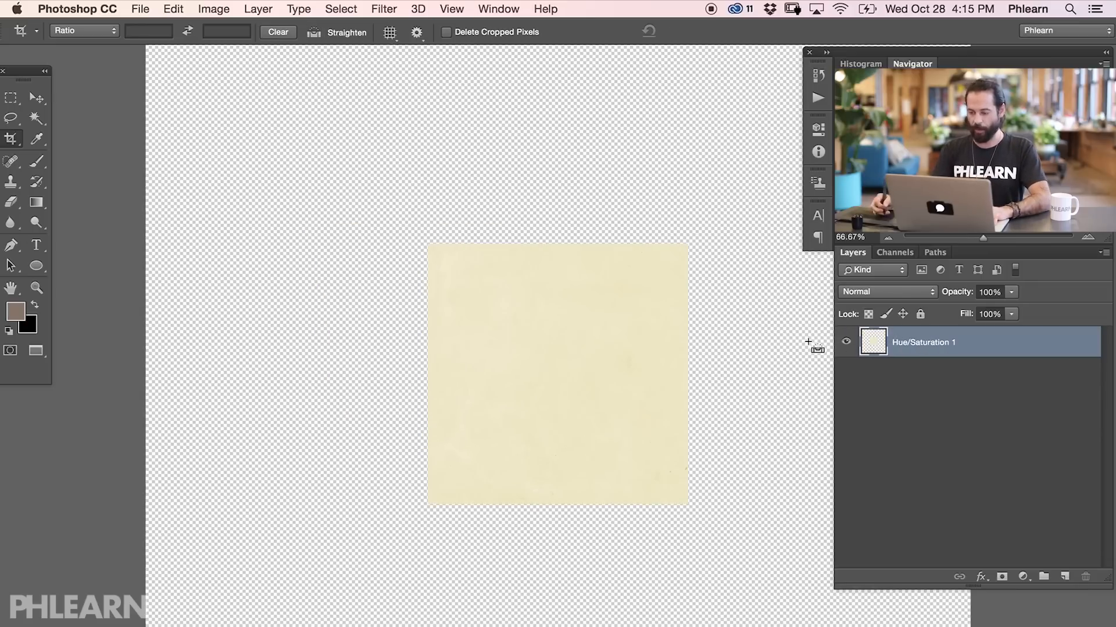
drag(660, 406, 486, 396)
click(847, 343)
click(847, 344)
key(super+j)
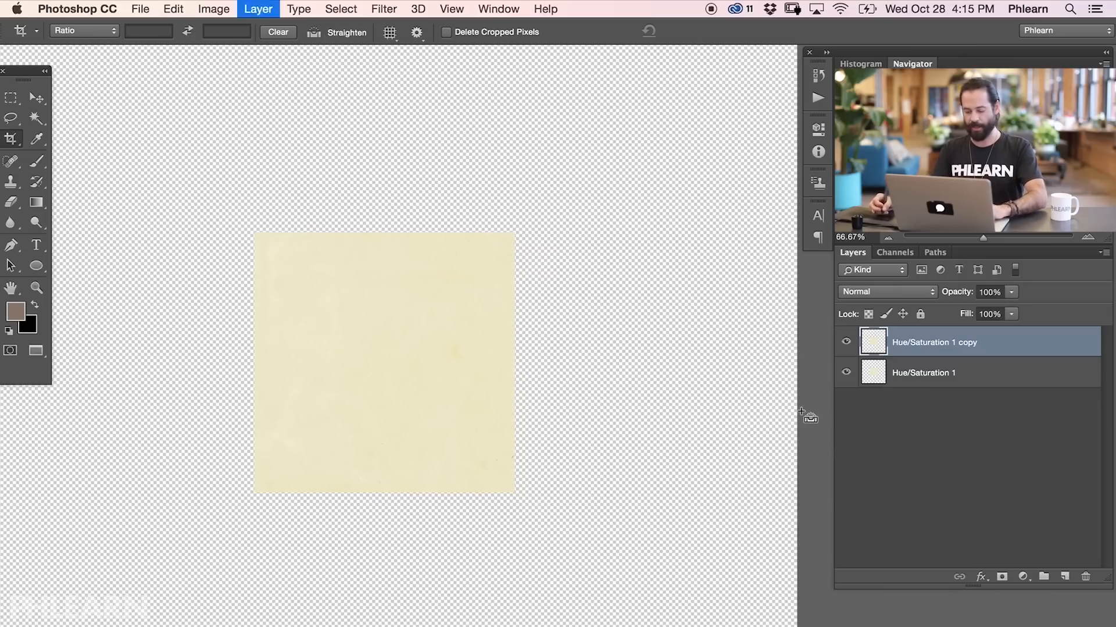
key(v)
drag(448, 403, 558, 441)
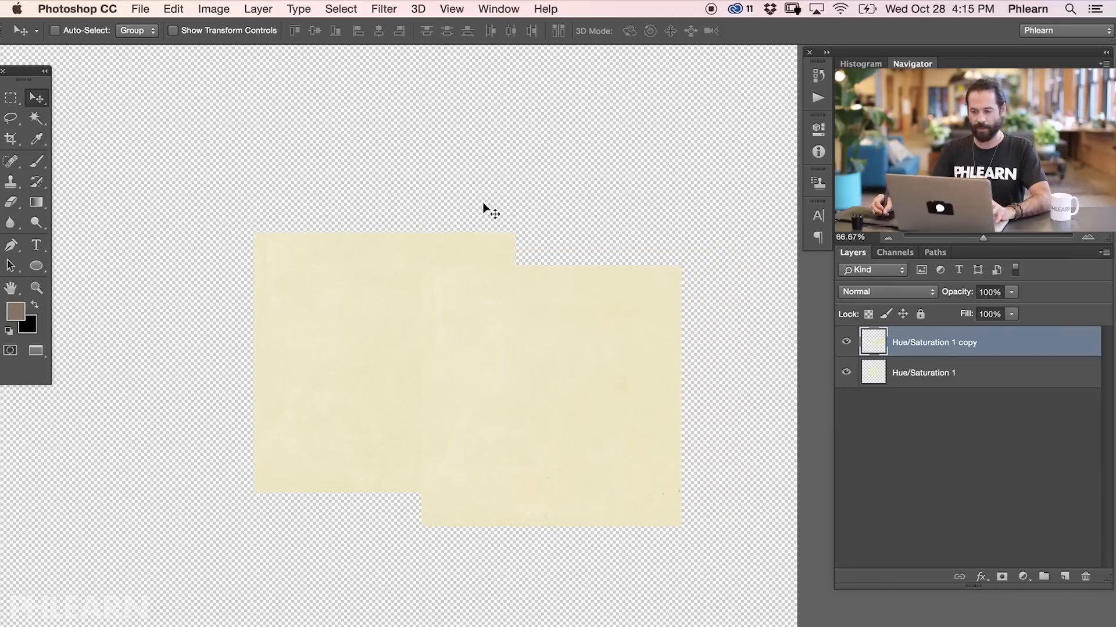
Step: Turn on snapping and align the texture copy flush against the right edge of the original
click(452, 9)
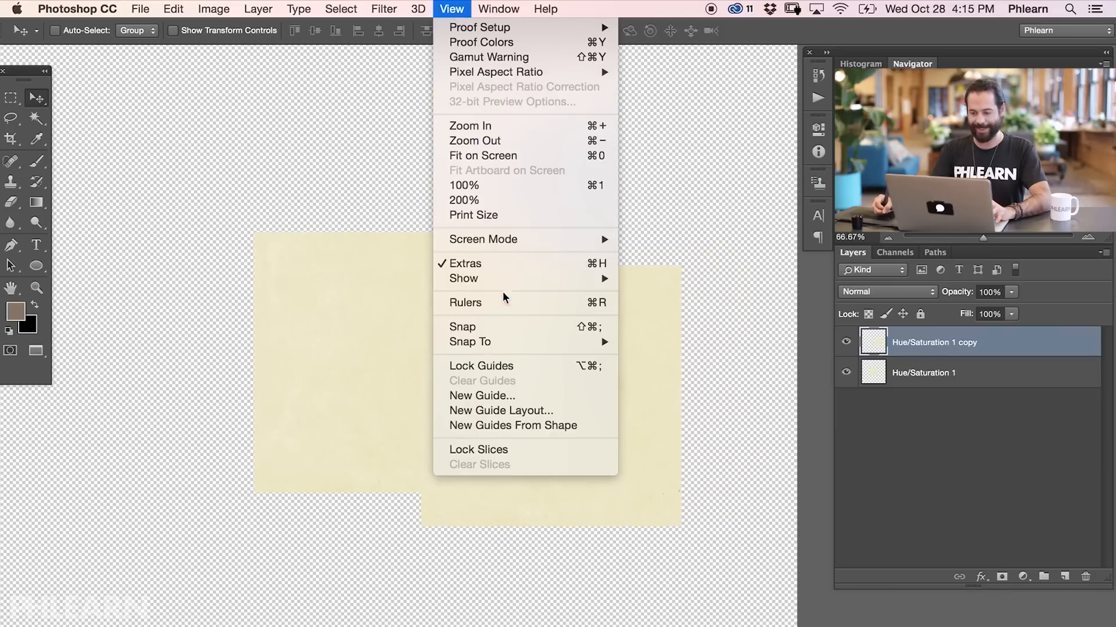
click(497, 324)
drag(568, 407, 660, 353)
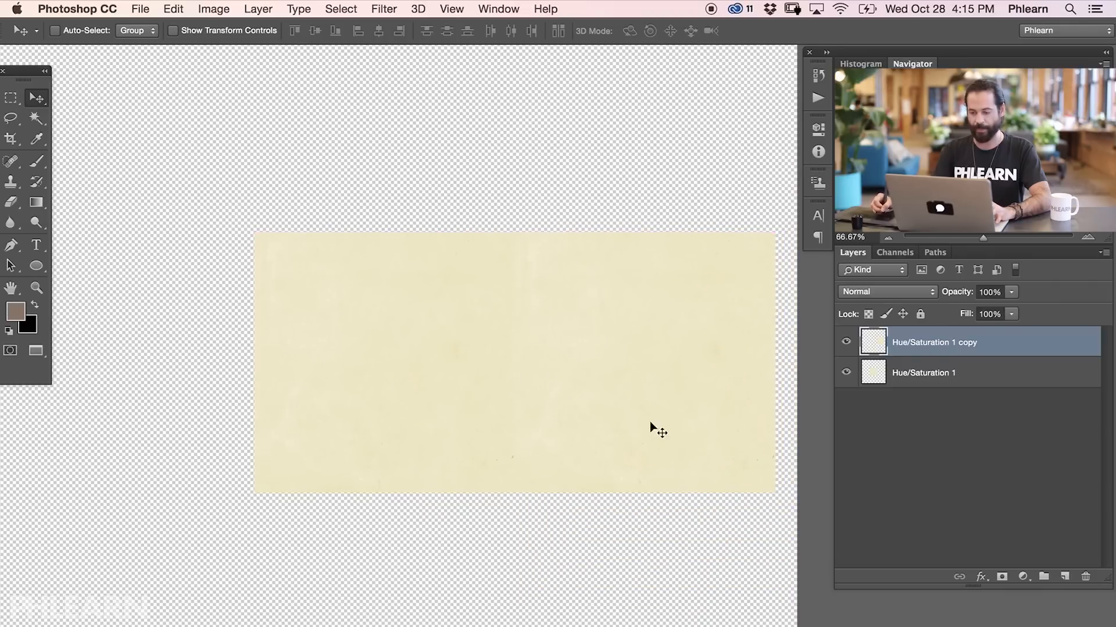
drag(625, 382, 656, 391)
Step: Inspect the seam between the two textures up close, hiding and showing the copy to compare
key(super+plus)
key(super+plus)
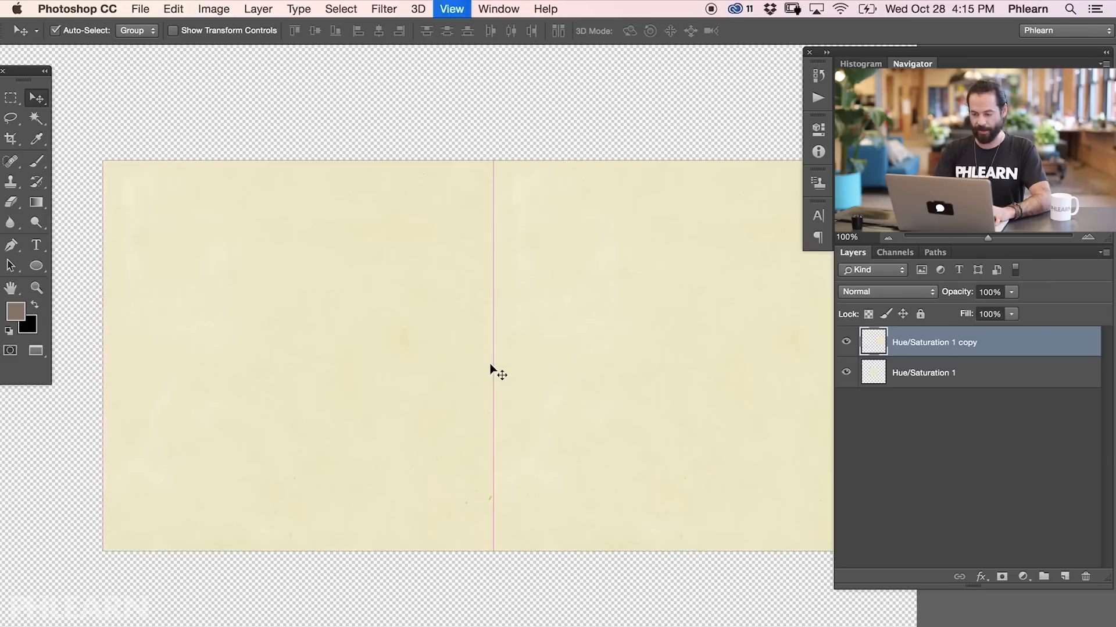
key(super+minus)
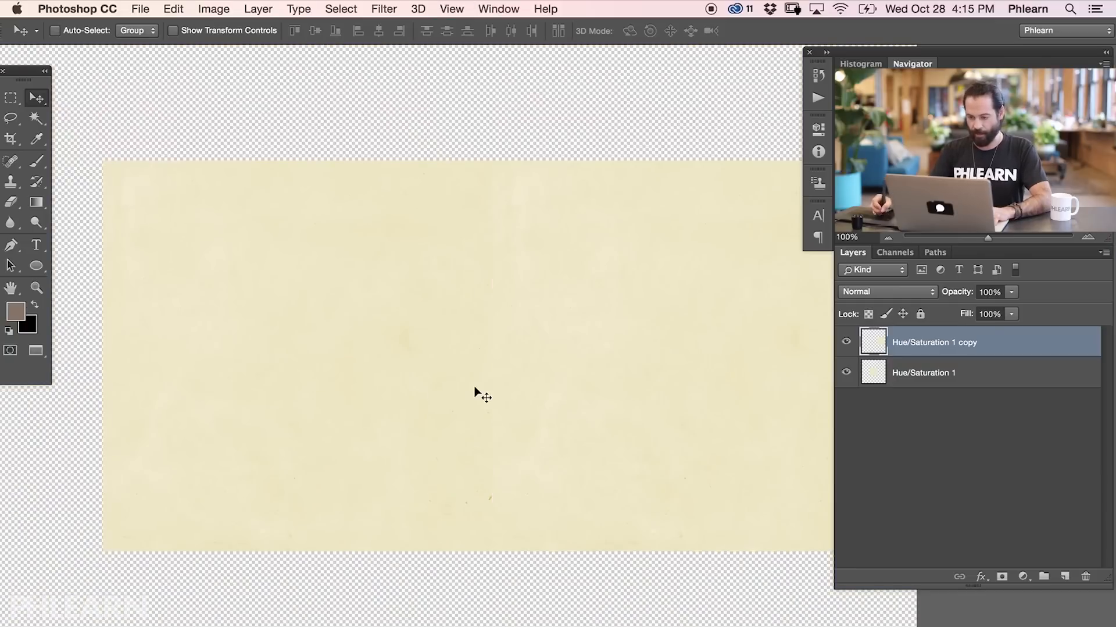
drag(524, 319, 554, 317)
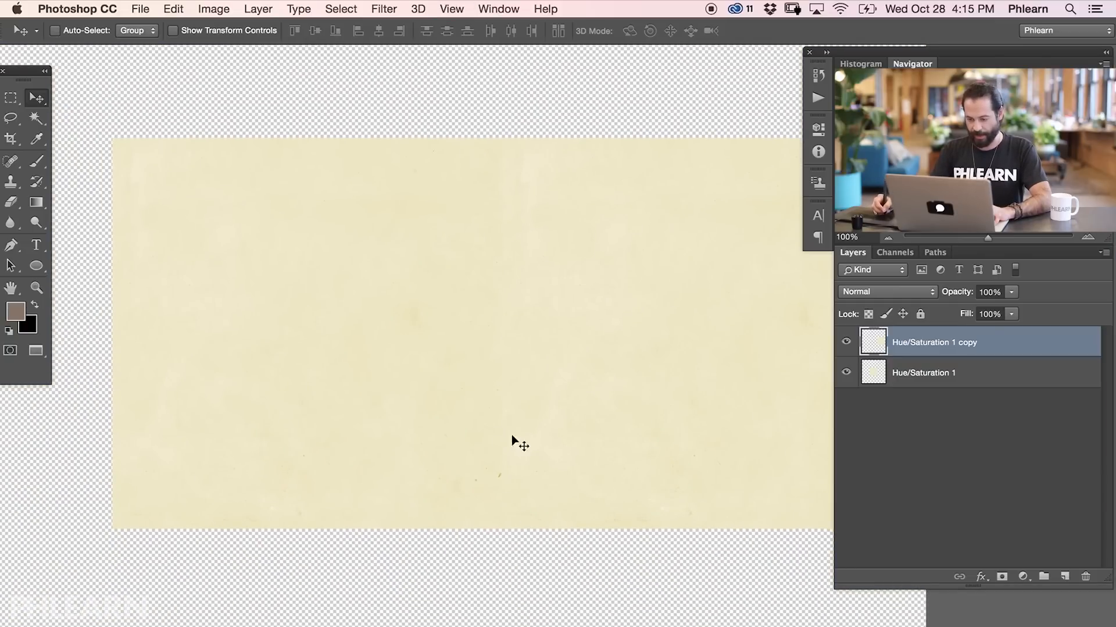
click(846, 346)
click(846, 347)
click(847, 346)
click(846, 346)
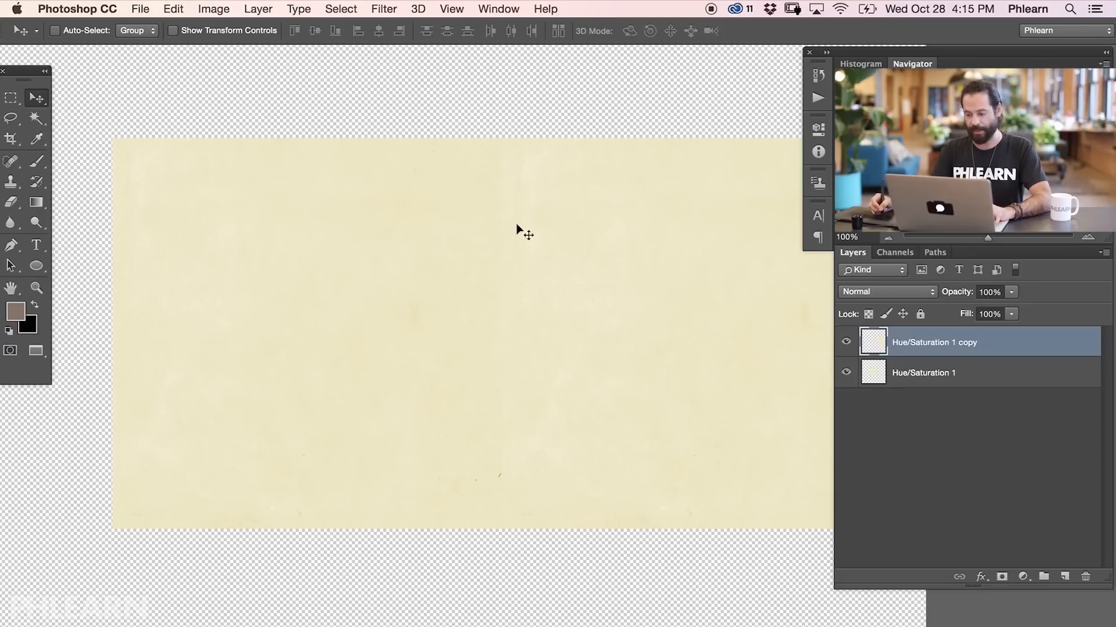
Step: Add a Levels adjustment above the copy with input levels 191 and 247, check the exaggerated seam, and hide the adjustment
click(1023, 576)
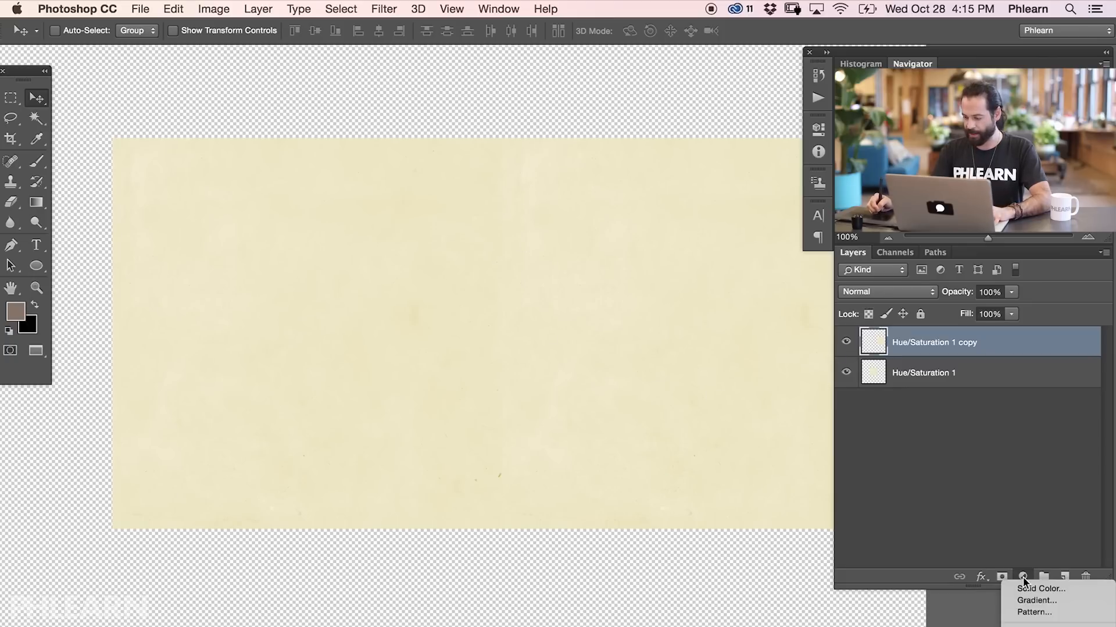
click(1028, 626)
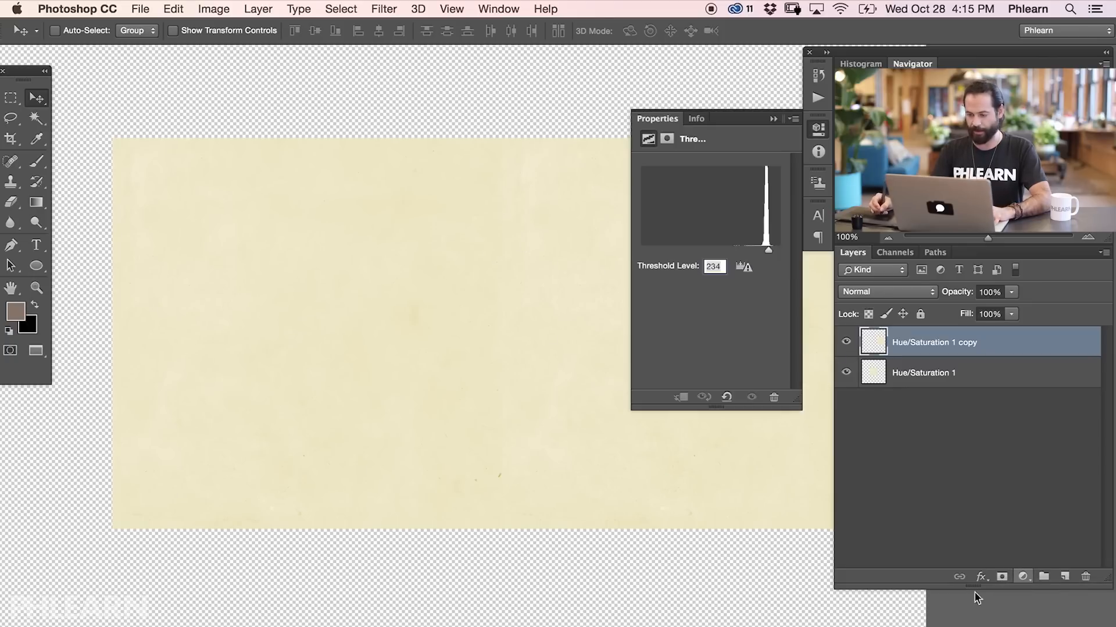
drag(699, 280, 751, 279)
key(super+plus)
key(super+plus)
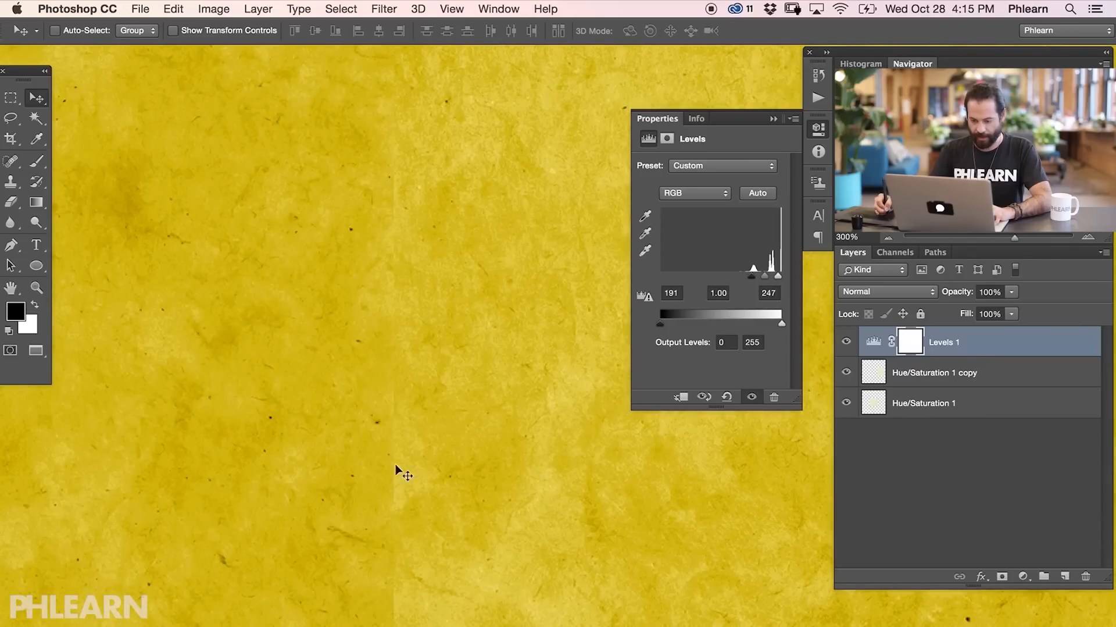
key(super+1)
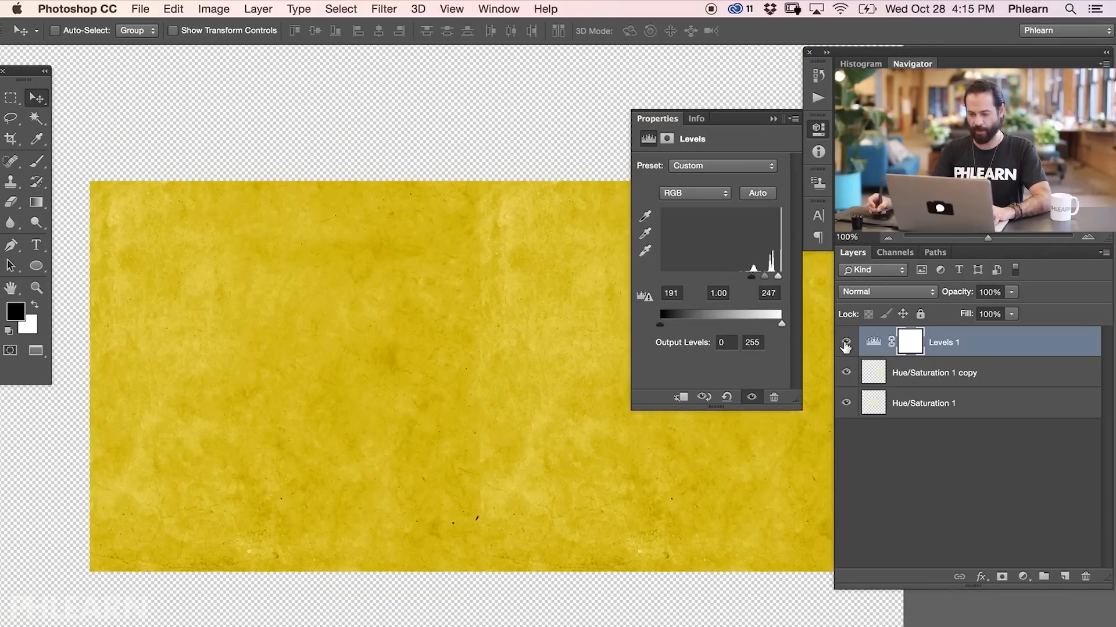
click(846, 343)
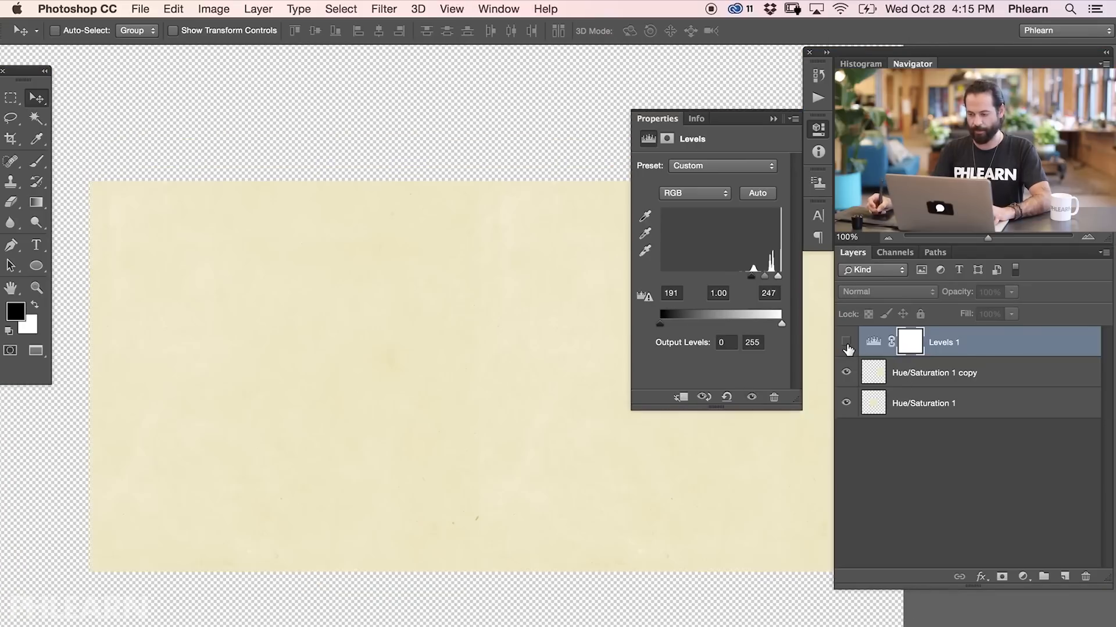
Step: Add an empty layer above Hue/Saturation 1 copy and ready the Clone Stamp with brush size 139
click(925, 369)
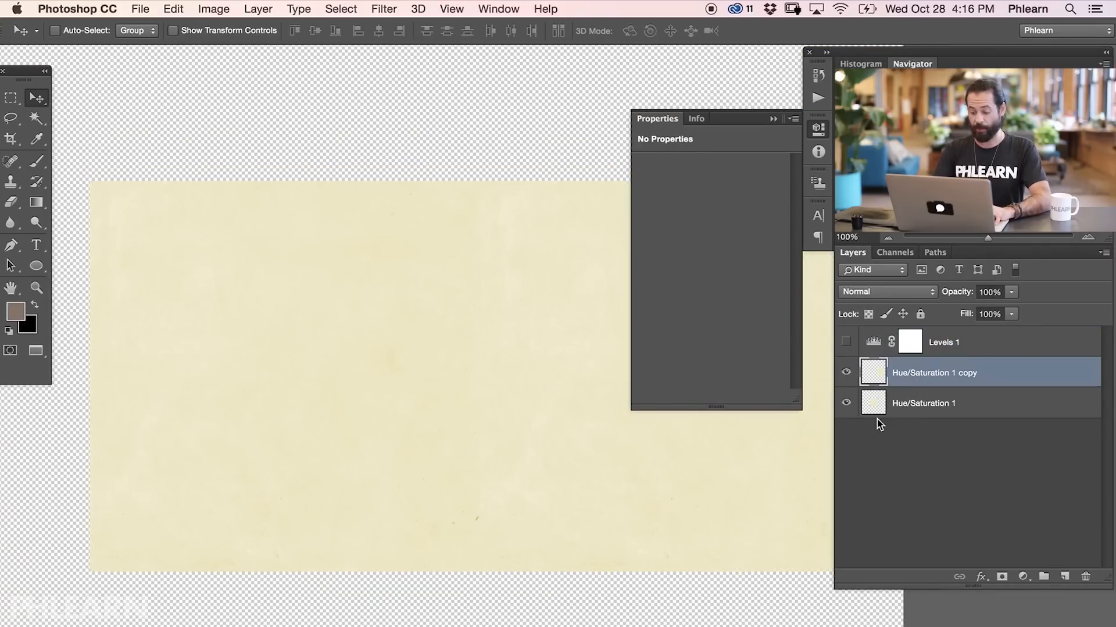
key(super+alt+shift+n)
key(s)
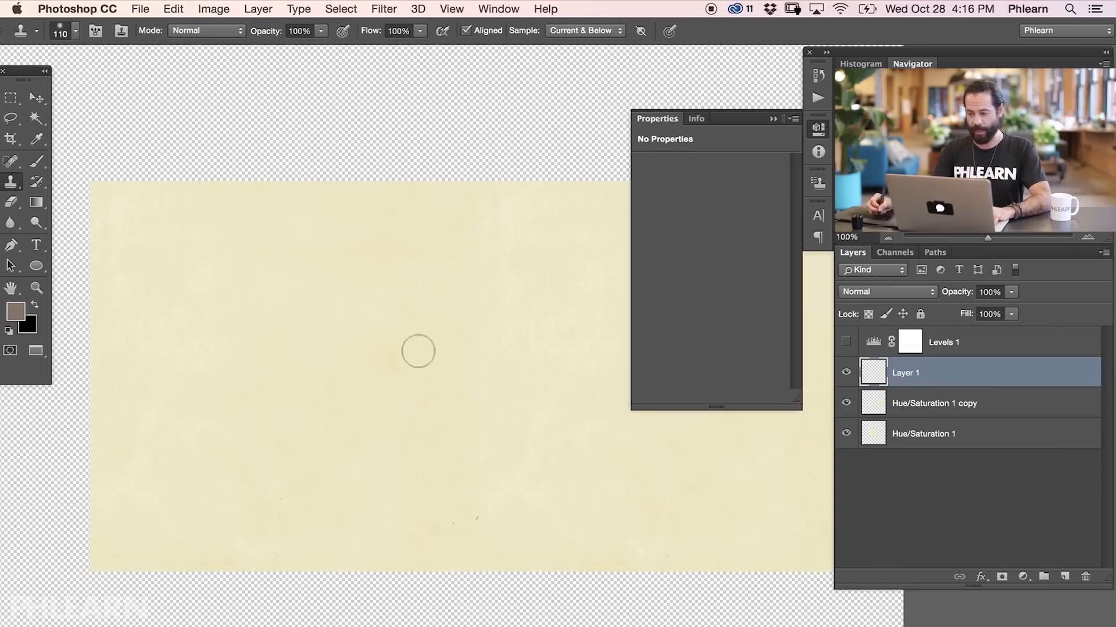
click(821, 135)
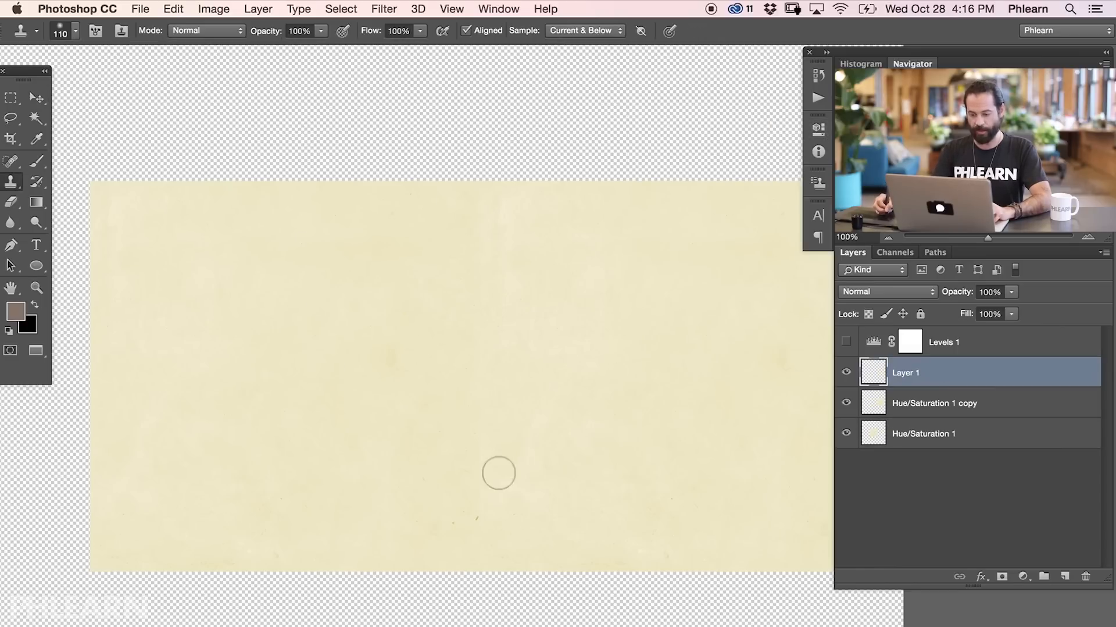
drag(442, 477, 457, 485)
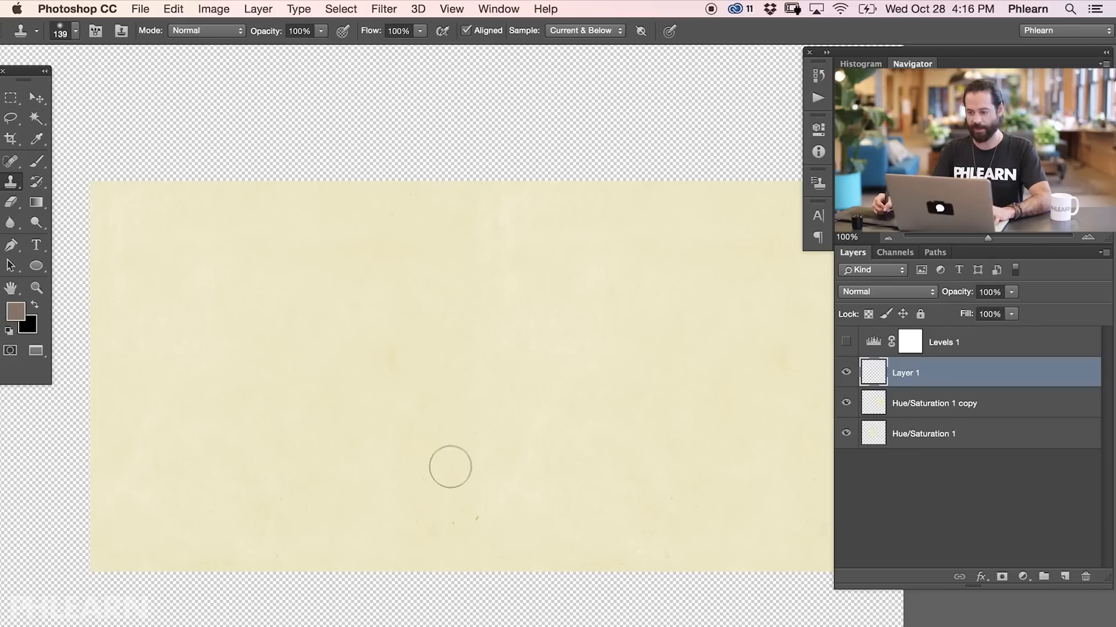
Step: Clone sampled paper texture over the vertical seam between the two copies on Layer 1, enlarging the brush to 251
click(847, 372)
click(846, 372)
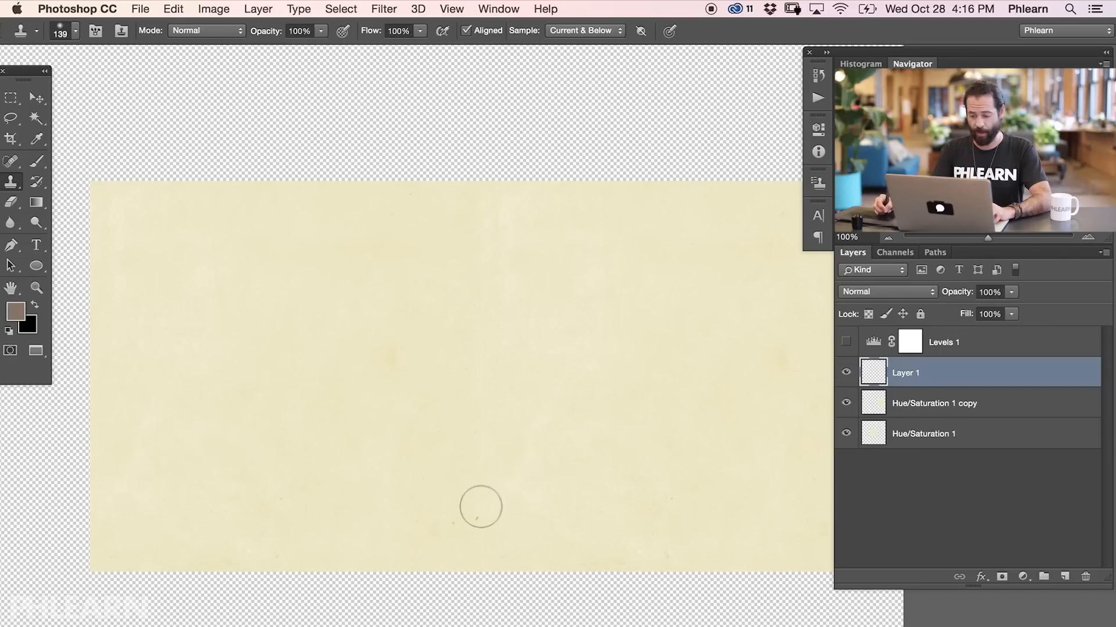
drag(511, 416, 528, 416)
alt+click(536, 395)
mouse_move(484, 477)
mouse_down()
mouse_move(459, 424)
mouse_move(491, 384)
mouse_move(499, 330)
mouse_move(488, 307)
mouse_move(501, 278)
mouse_move(475, 248)
mouse_move(535, 225)
mouse_move(470, 218)
mouse_move(496, 261)
mouse_move(508, 251)
mouse_move(454, 259)
mouse_move(497, 258)
mouse_move(464, 309)
mouse_up()
alt+click(545, 477)
mouse_move(479, 516)
mouse_down()
mouse_move(474, 542)
mouse_move(487, 549)
mouse_move(472, 525)
mouse_move(451, 526)
mouse_move(472, 539)
mouse_move(512, 469)
mouse_move(494, 435)
mouse_move(482, 439)
mouse_move(454, 404)
mouse_move(487, 374)
mouse_move(457, 359)
mouse_up()
alt+click(543, 508)
alt+click(565, 434)
alt+click(520, 395)
mouse_move(426, 432)
mouse_down()
mouse_move(451, 457)
mouse_move(445, 500)
mouse_up()
mouse_move(506, 464)
mouse_down()
mouse_move(487, 443)
mouse_move(512, 443)
mouse_up()
alt+click(545, 444)
mouse_move(412, 474)
mouse_down()
mouse_move(444, 454)
mouse_move(451, 514)
mouse_up()
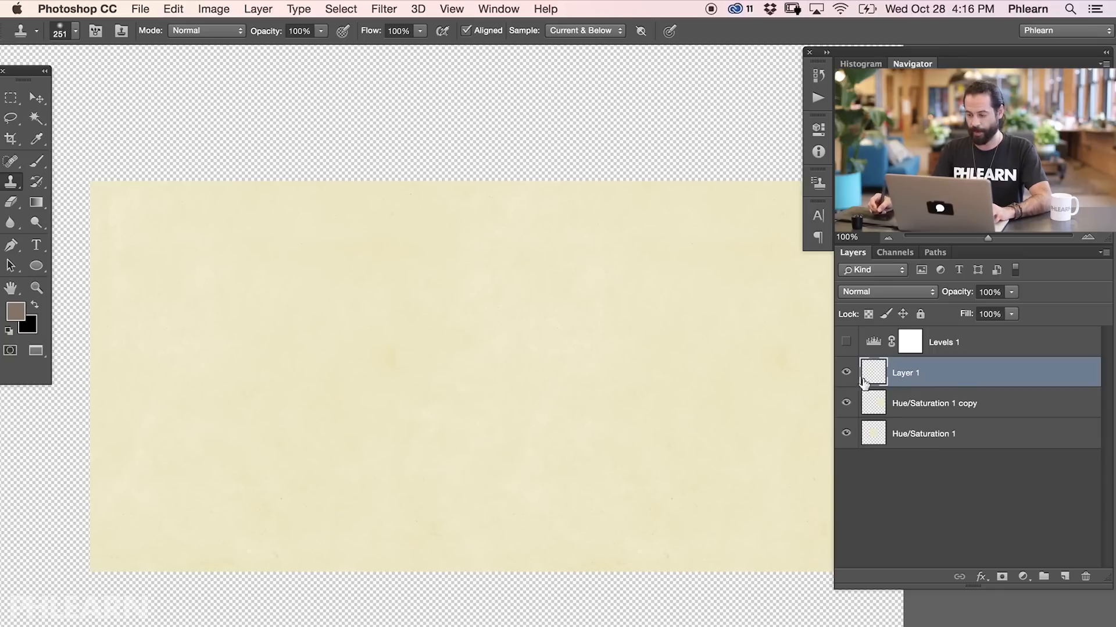
Step: Show the Levels 1 adjustment and compare the exaggerated seam up close with Layer 1 hidden and shown
click(846, 343)
click(846, 372)
click(846, 372)
click(846, 372)
click(846, 373)
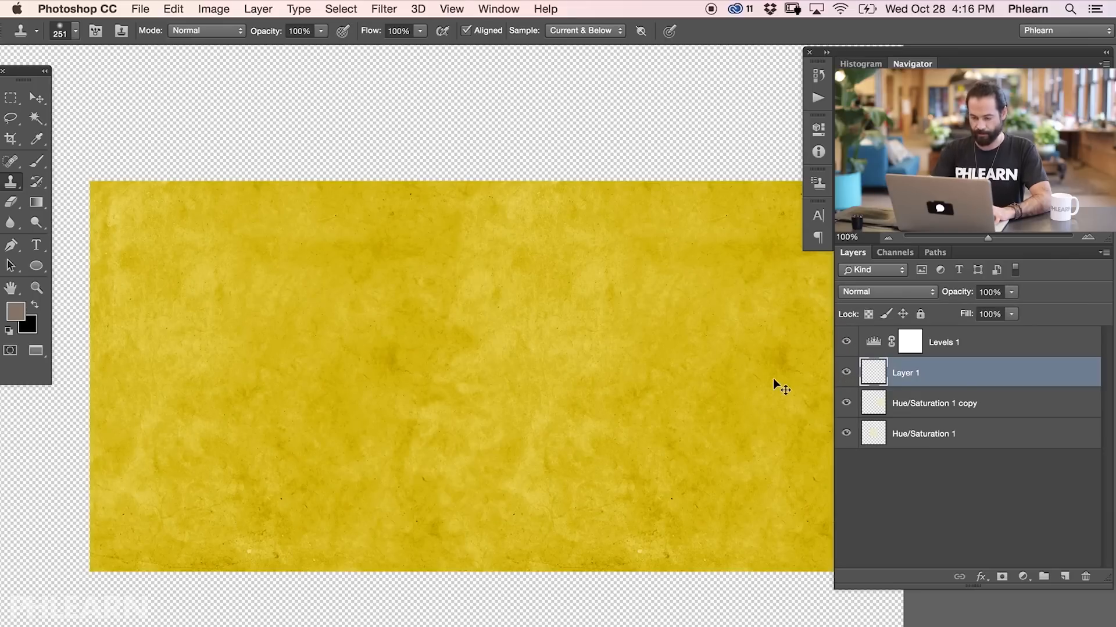
key(super+plus)
click(846, 372)
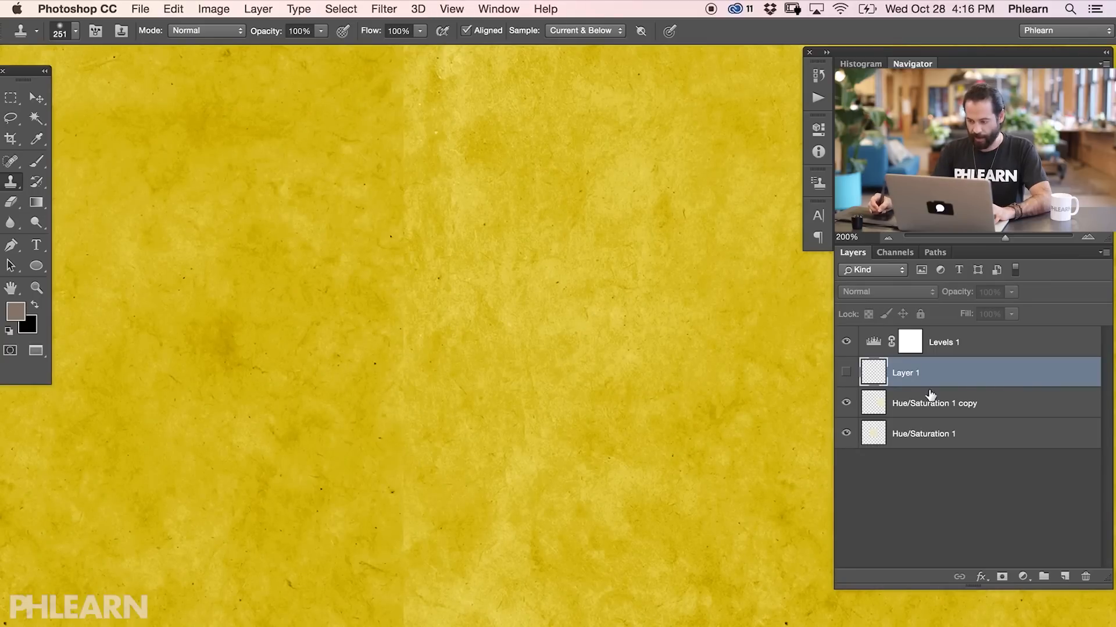
click(846, 373)
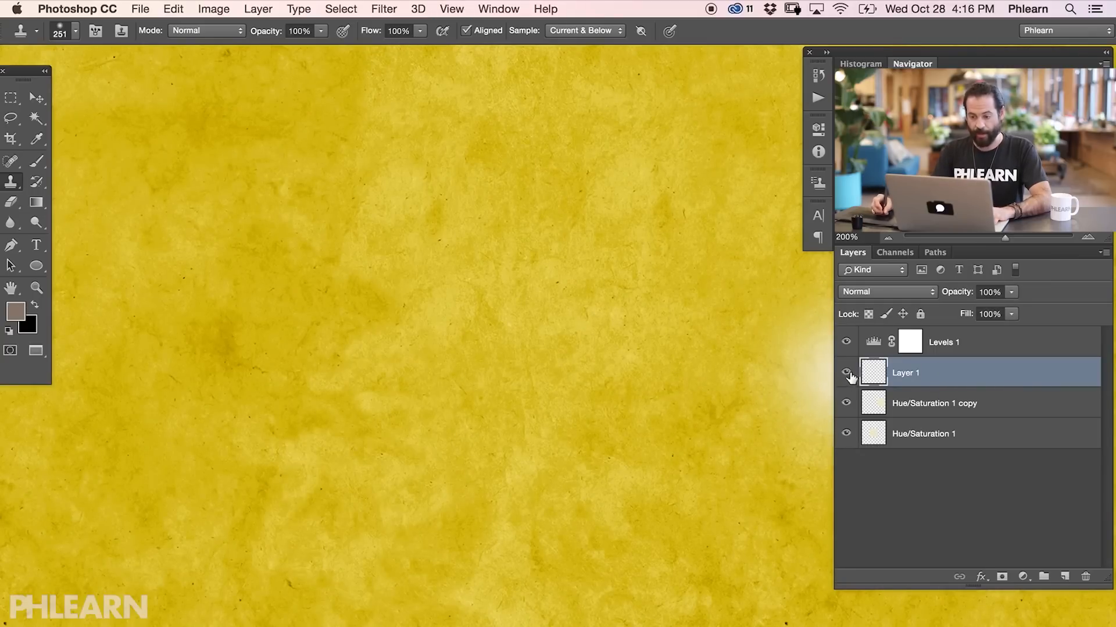
drag(593, 376, 637, 355)
scroll(631, 390, down, 2)
key(super+minus)
key(super+minus)
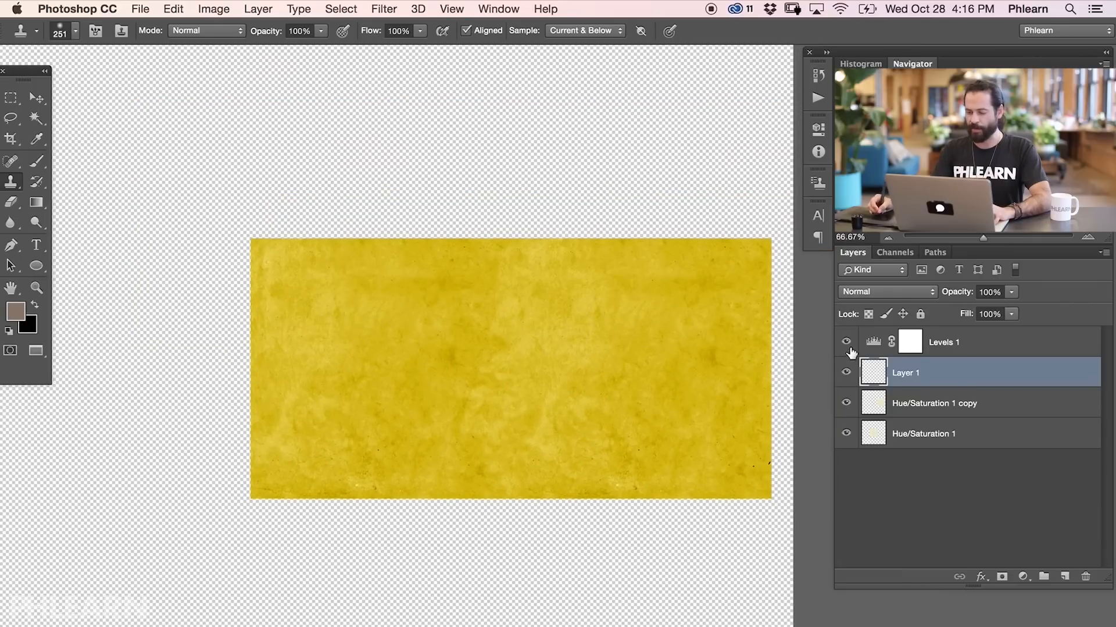
Step: Hide Levels 1 and compare the natural-looking seam with the cloning layer switched off and on
click(847, 342)
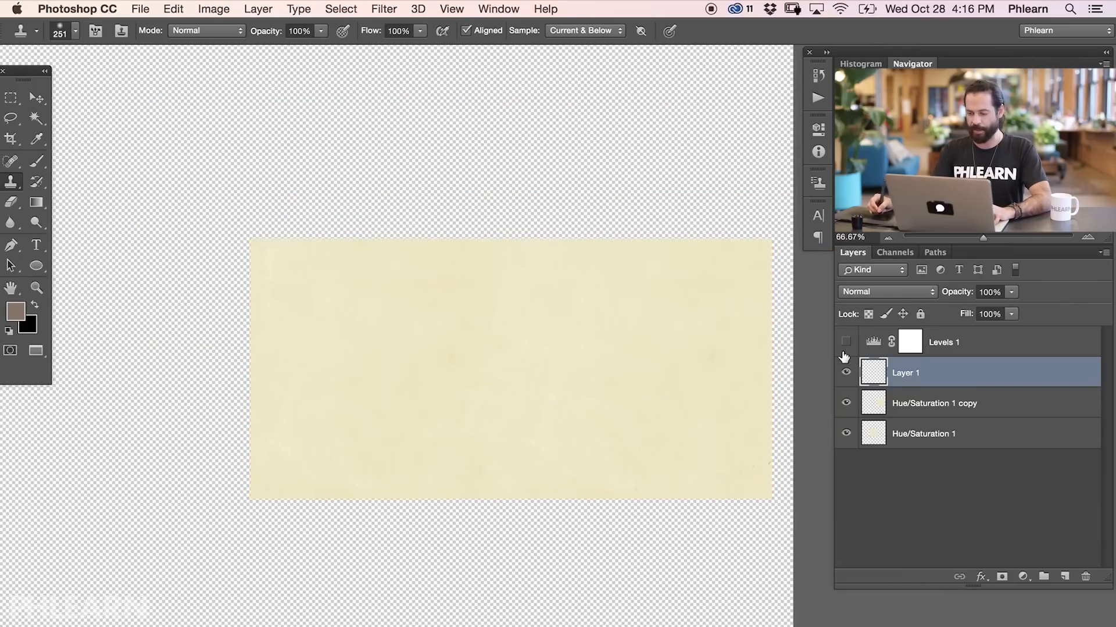
click(843, 375)
click(843, 377)
click(841, 379)
click(839, 382)
key(super+plus)
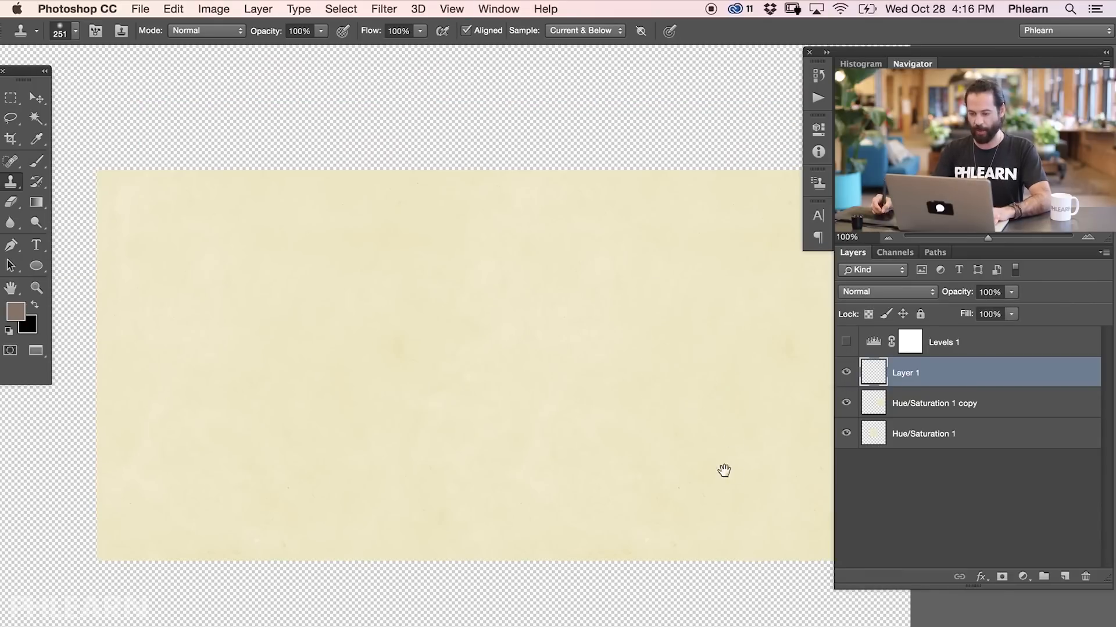
click(848, 377)
click(847, 380)
click(846, 382)
click(847, 379)
drag(543, 446, 596, 441)
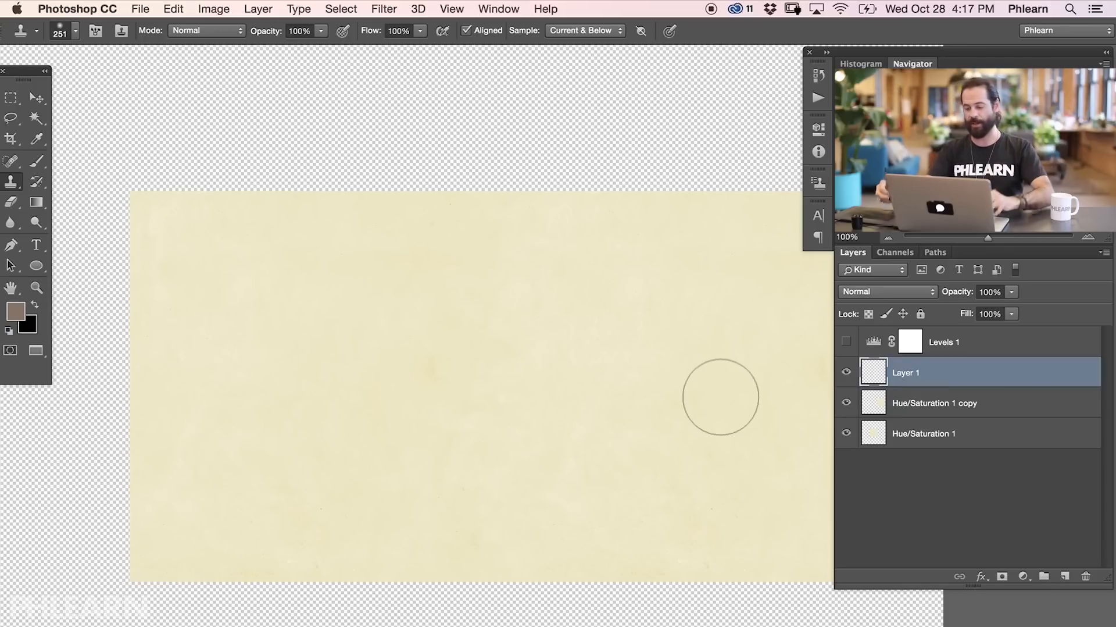
click(843, 374)
click(844, 374)
click(845, 374)
click(844, 375)
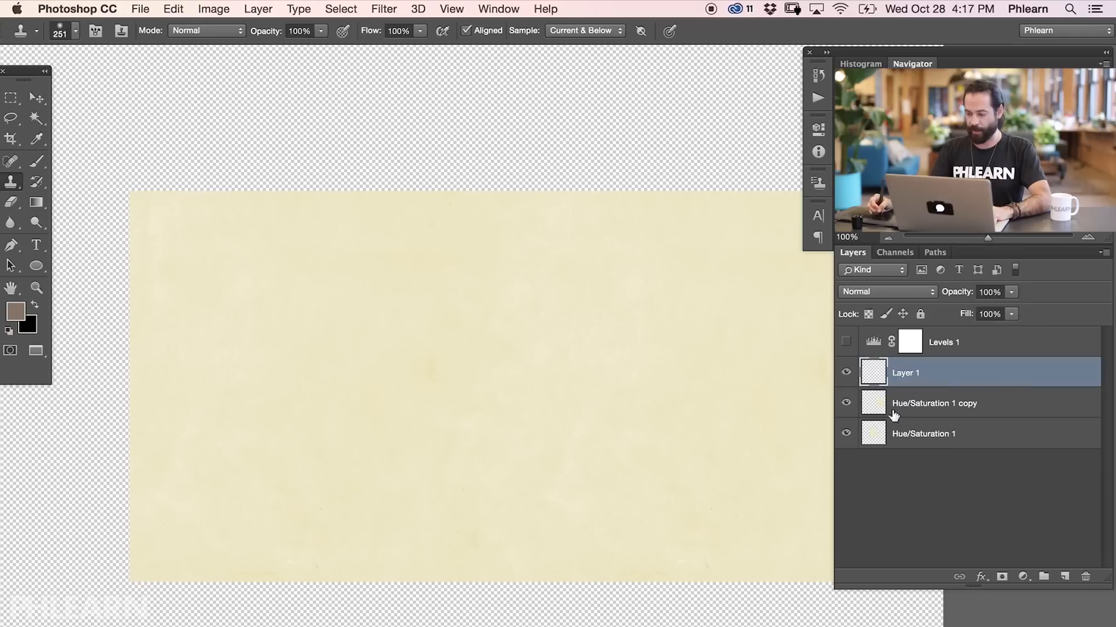
Step: Load the outline of Hue/Saturation 1 copy, hide both textures, and copy the Layer 1 cloning inside the selection to a new layer
click(849, 406)
click(849, 405)
click(848, 405)
click(848, 405)
click(849, 406)
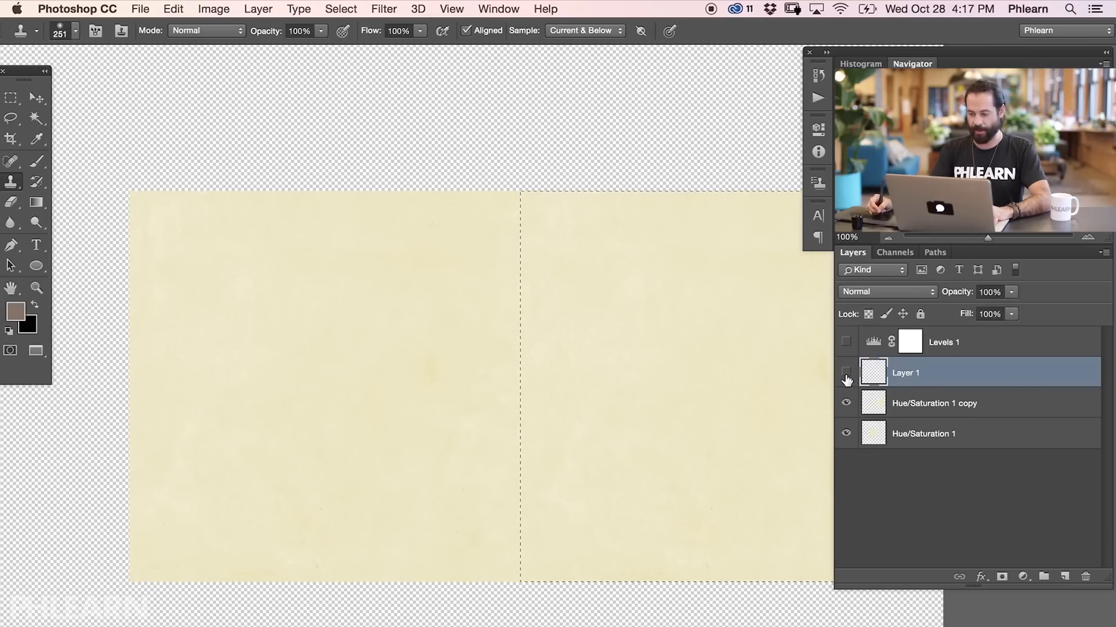
drag(846, 403, 849, 443)
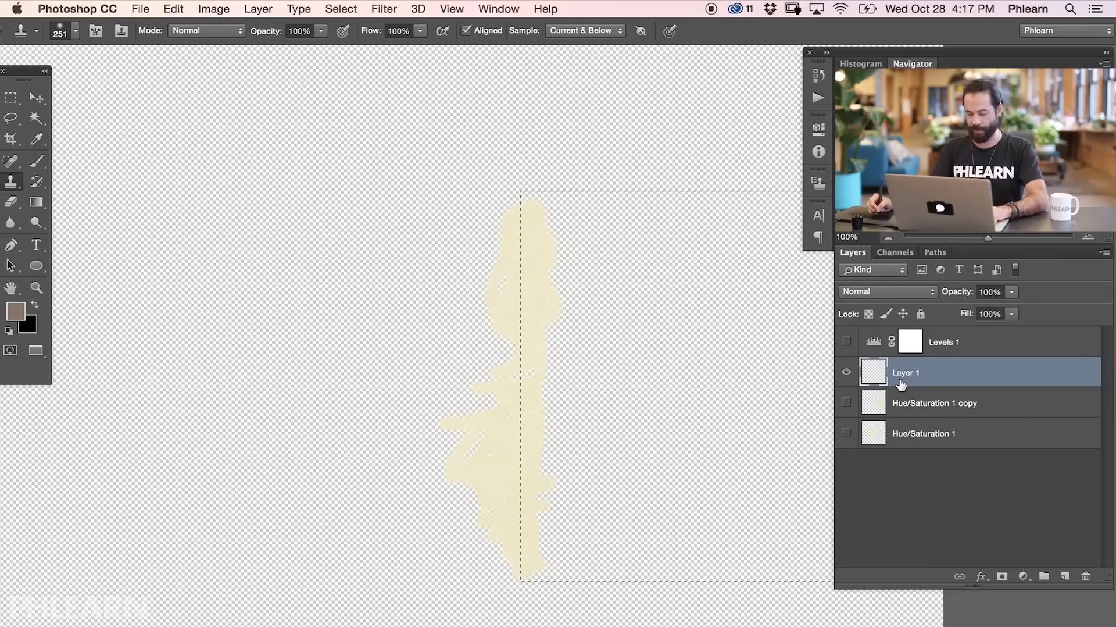
key(super+j)
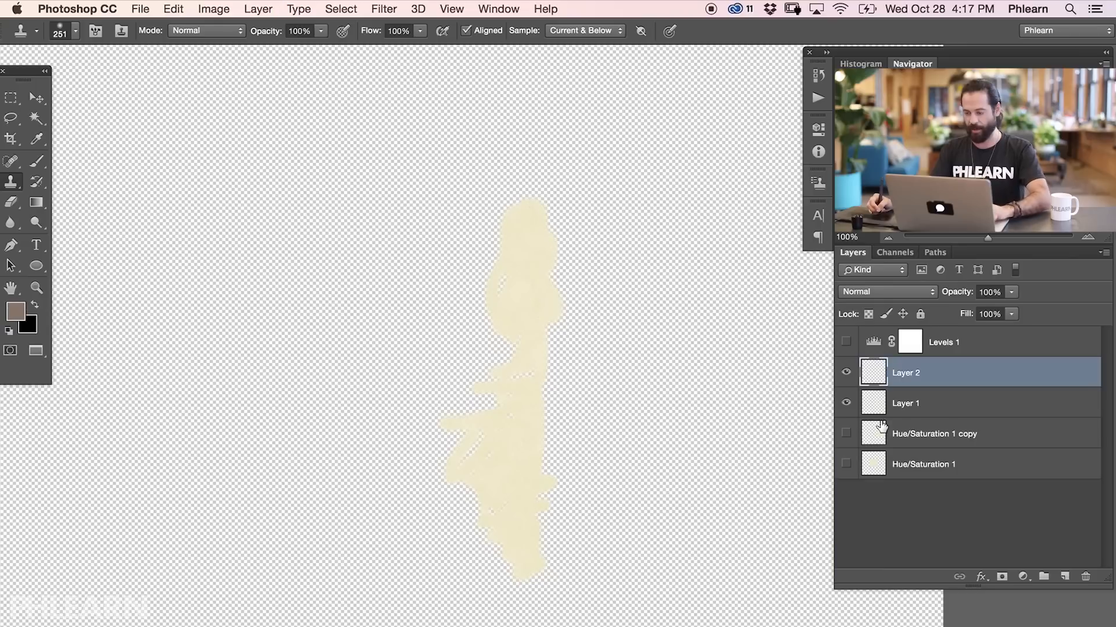
Step: Show Hue/Saturation 1 and move the copied cloning strip flush inside the left edge of that texture
key(v)
drag(583, 438, 713, 442)
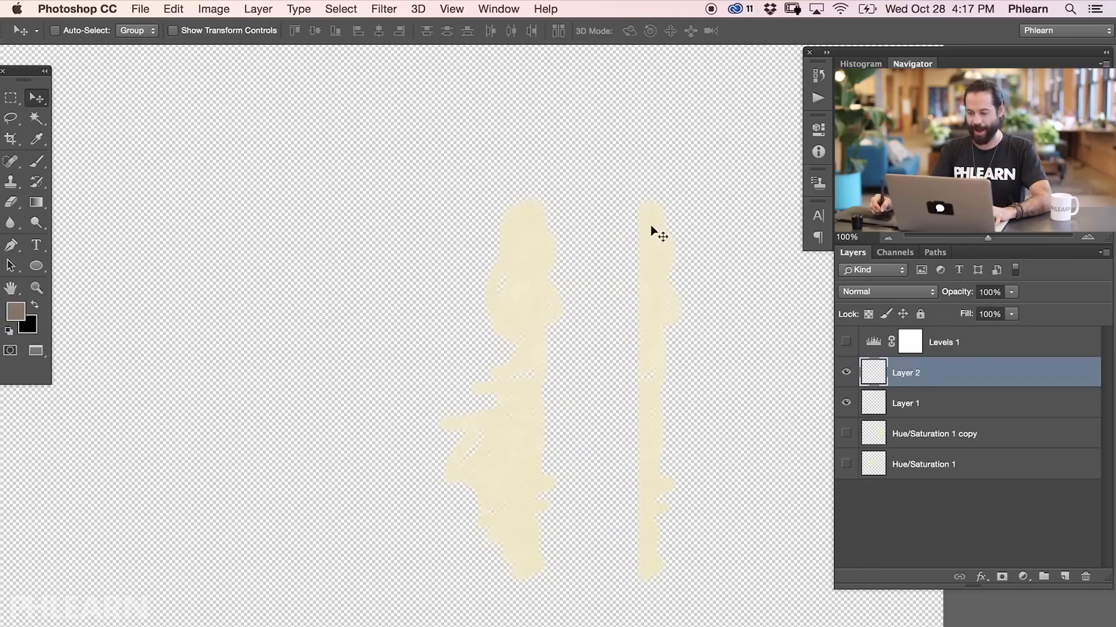
key(super+z)
click(848, 464)
drag(683, 435, 296, 442)
mouse_move(319, 484)
mouse_down()
mouse_move(311, 507)
mouse_move(336, 493)
mouse_up()
Step: Check the cloning patches on the original texture by toggling the visibility of Layer 2 and Layer 1
click(848, 375)
click(847, 377)
click(843, 381)
click(841, 384)
click(837, 385)
click(838, 387)
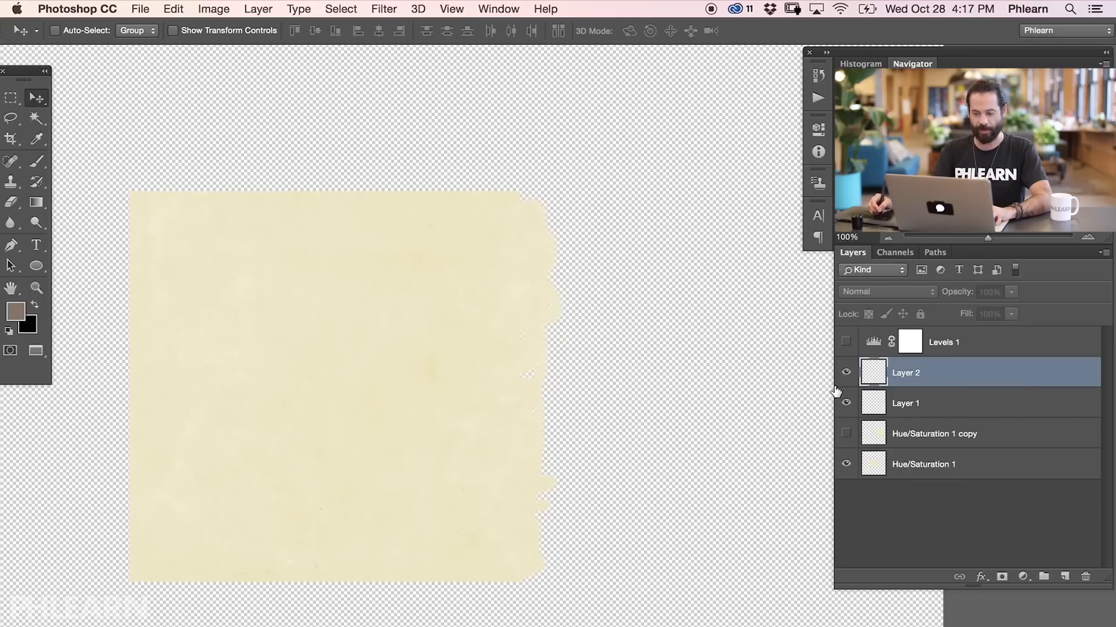
click(846, 408)
click(846, 409)
click(845, 411)
click(845, 411)
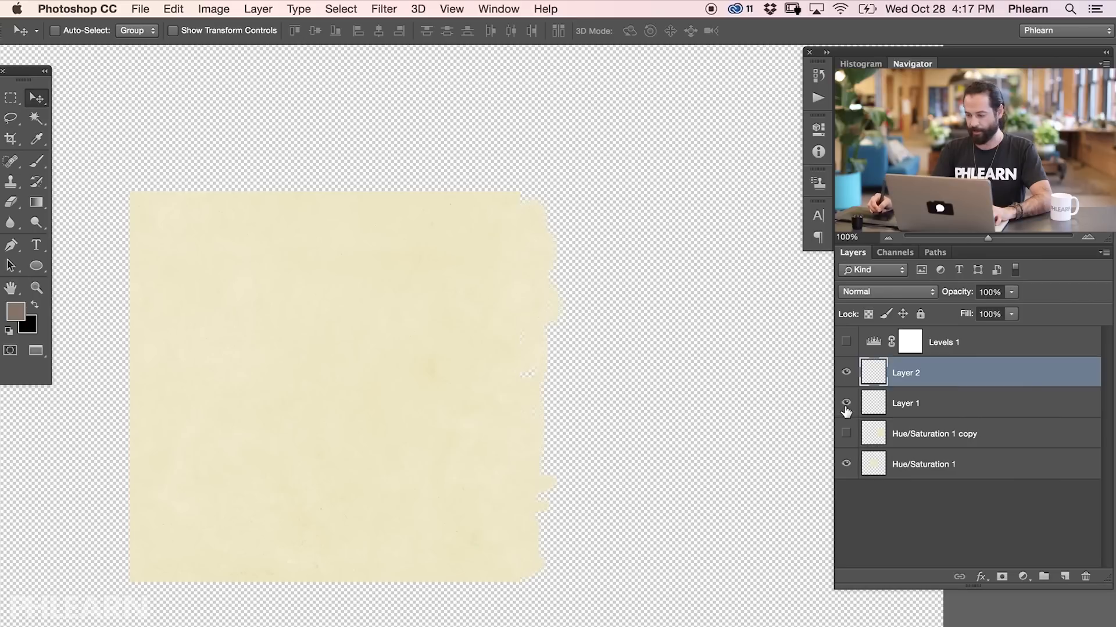
Step: Erase the Layer 1 cloning outside the original texture using the inverted outline of Hue/Saturation 1, and deselect
click(906, 412)
super+click(875, 462)
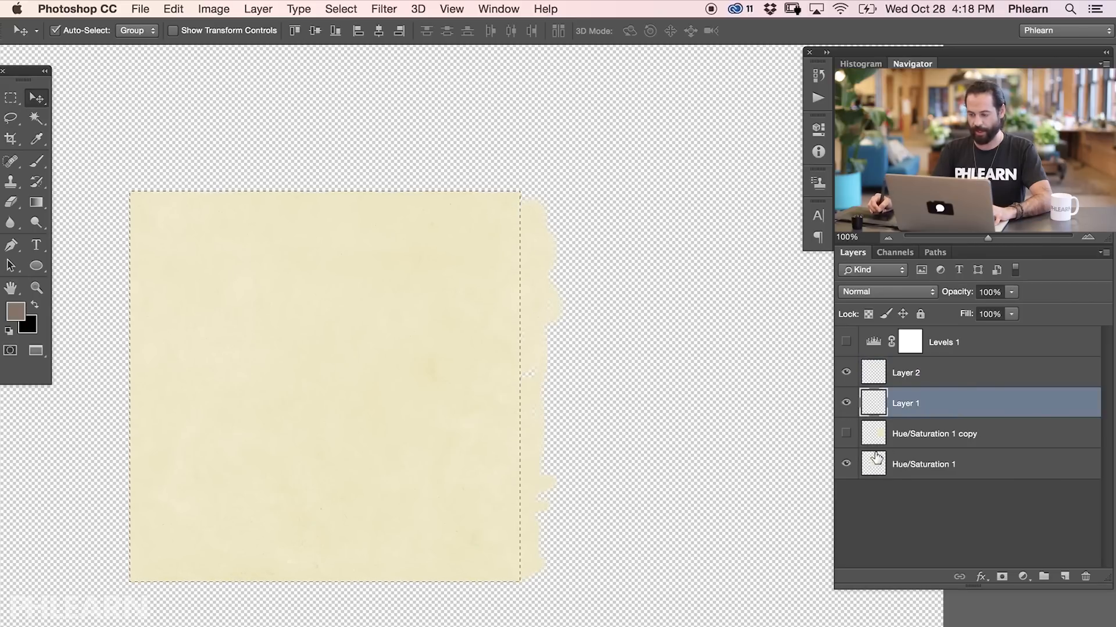
click(845, 404)
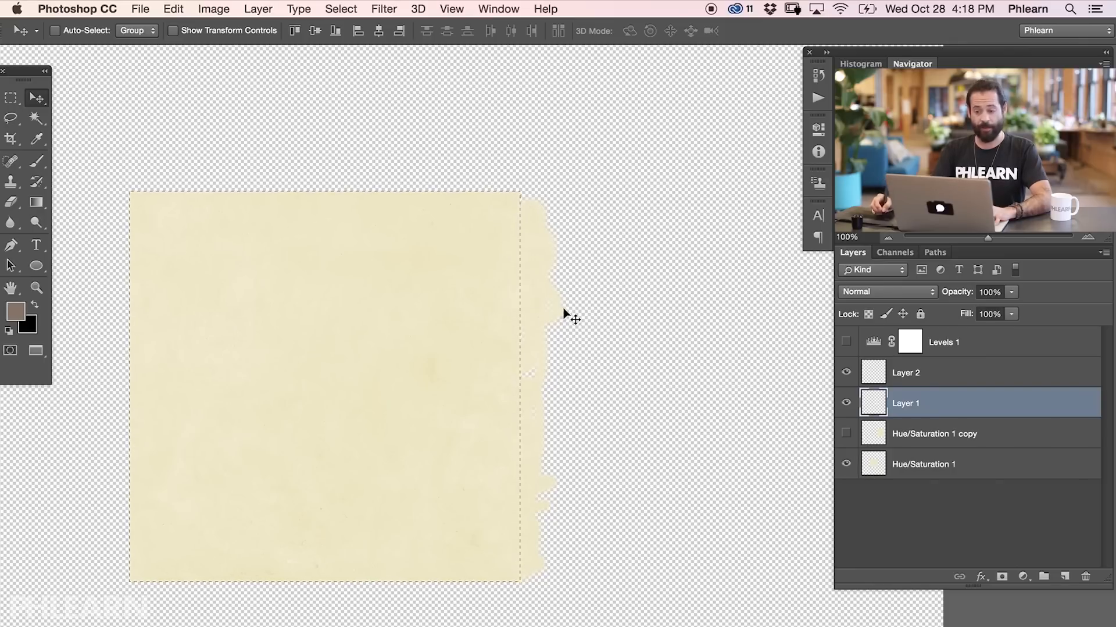
click(341, 10)
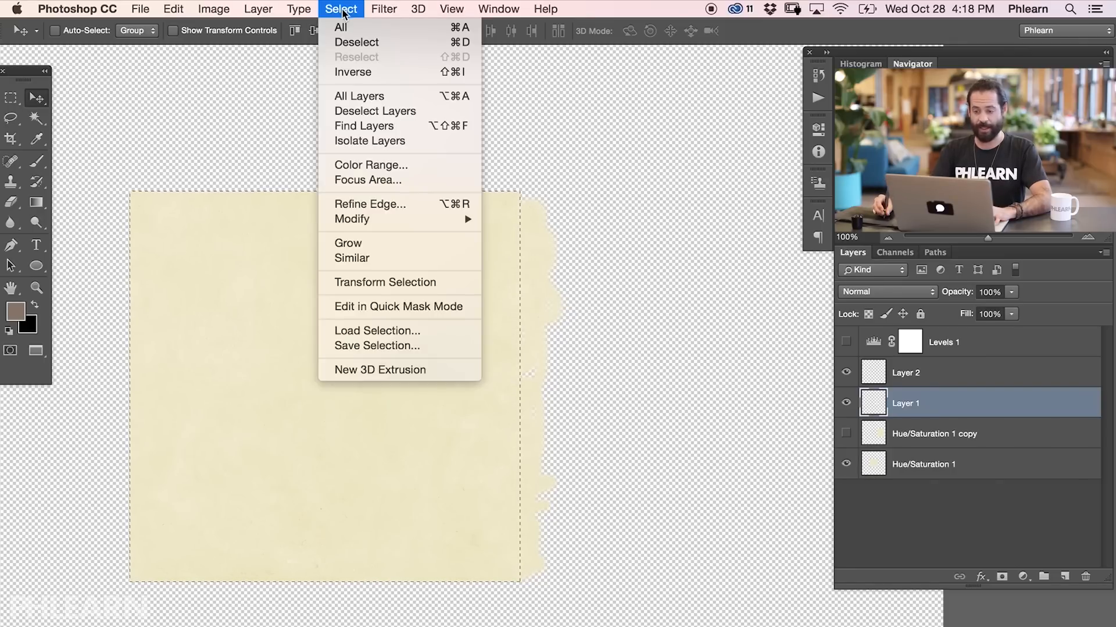
click(359, 73)
click(847, 403)
click(846, 405)
key(Delete)
key(super+d)
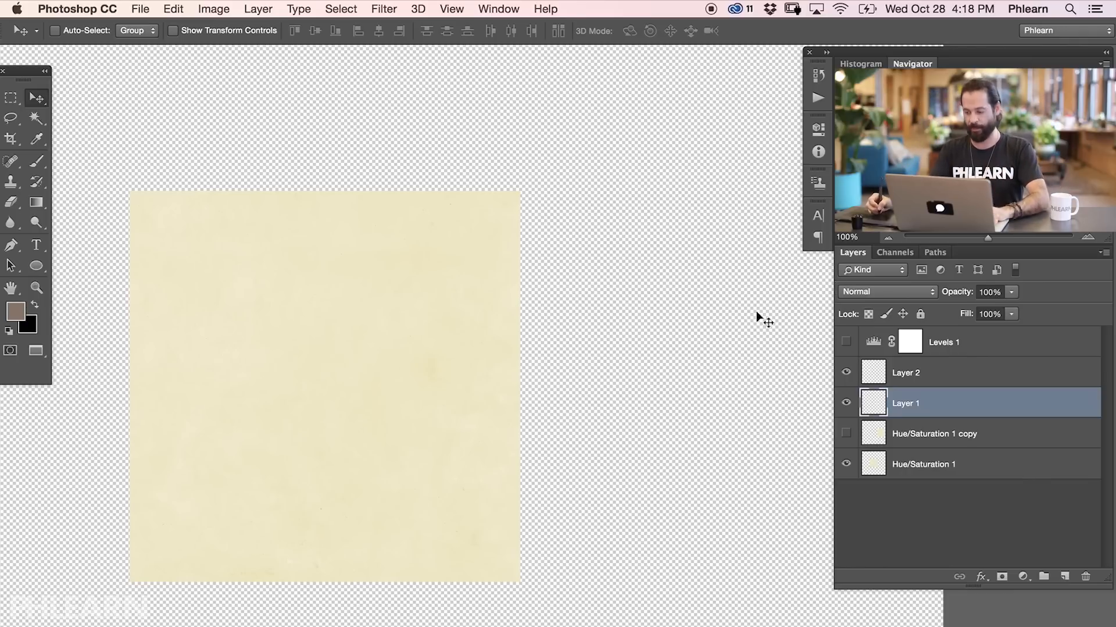
Step: Examine the two edge patches alone with the base texture hidden, and show the textures again
click(849, 464)
click(846, 413)
click(846, 411)
click(847, 410)
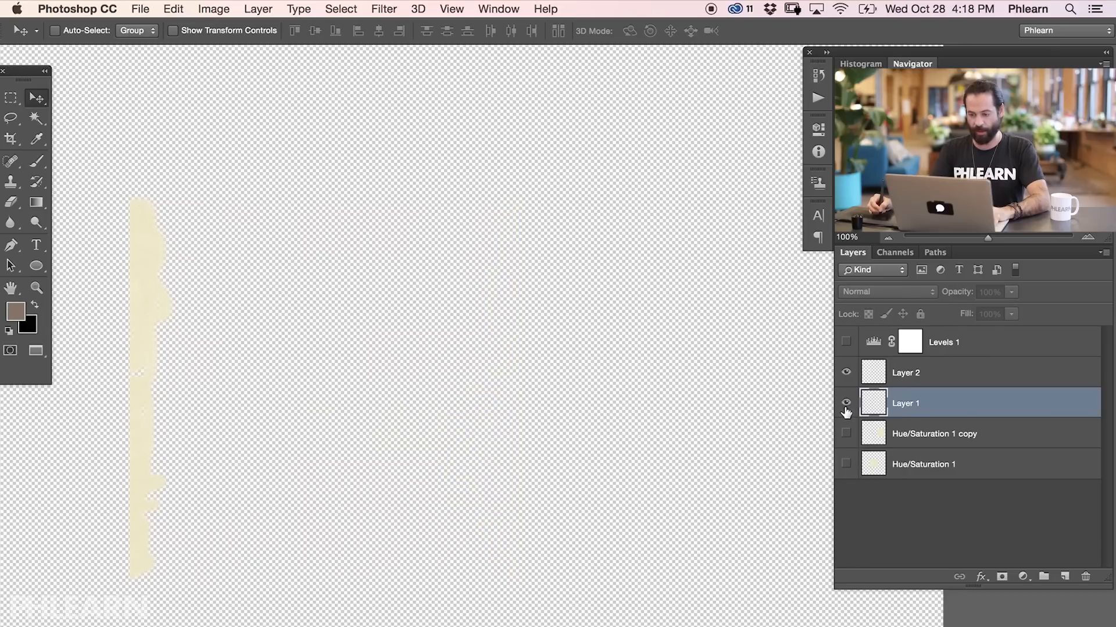
click(847, 410)
click(847, 375)
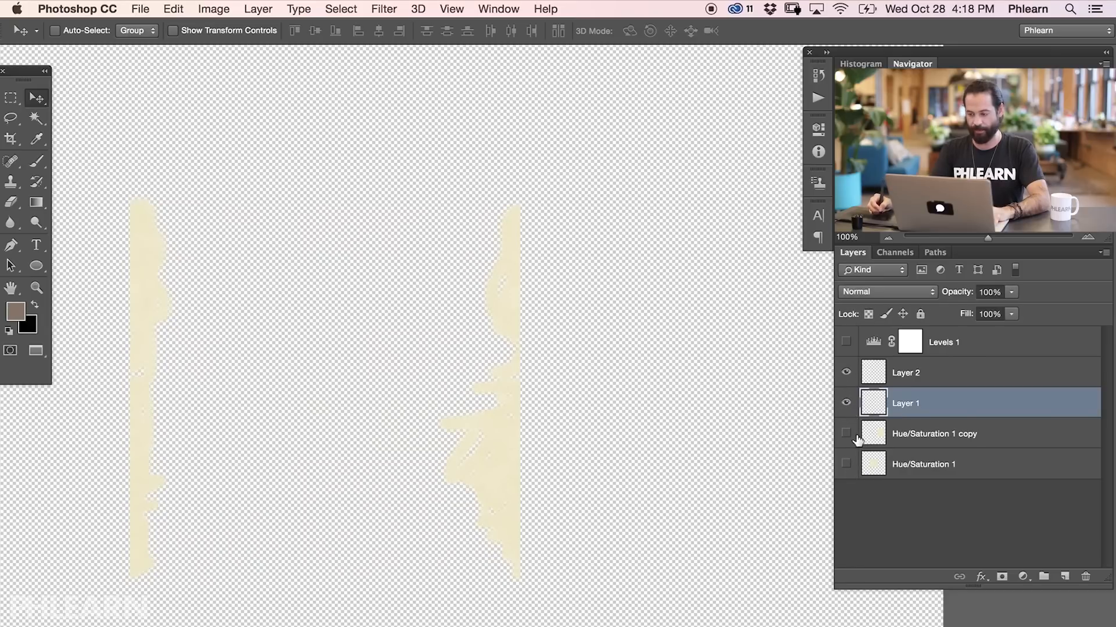
click(852, 464)
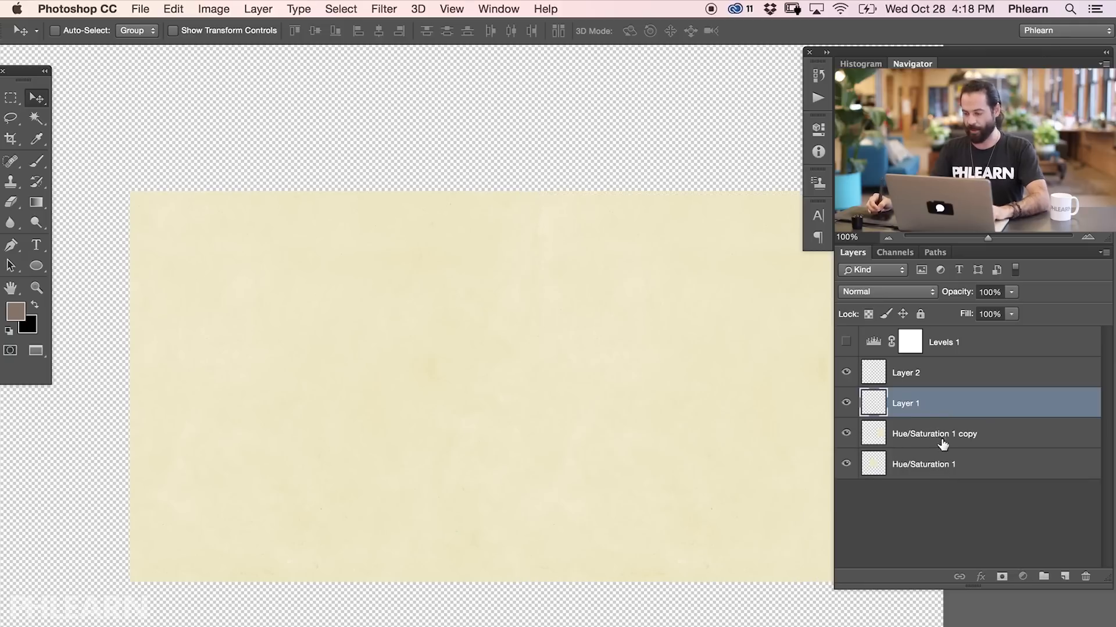
Step: Delete the Hue/Saturation 1 copy layer and merge Layer 2, Layer 1 and Hue/Saturation 1 into one layer
click(938, 442)
key(Delete)
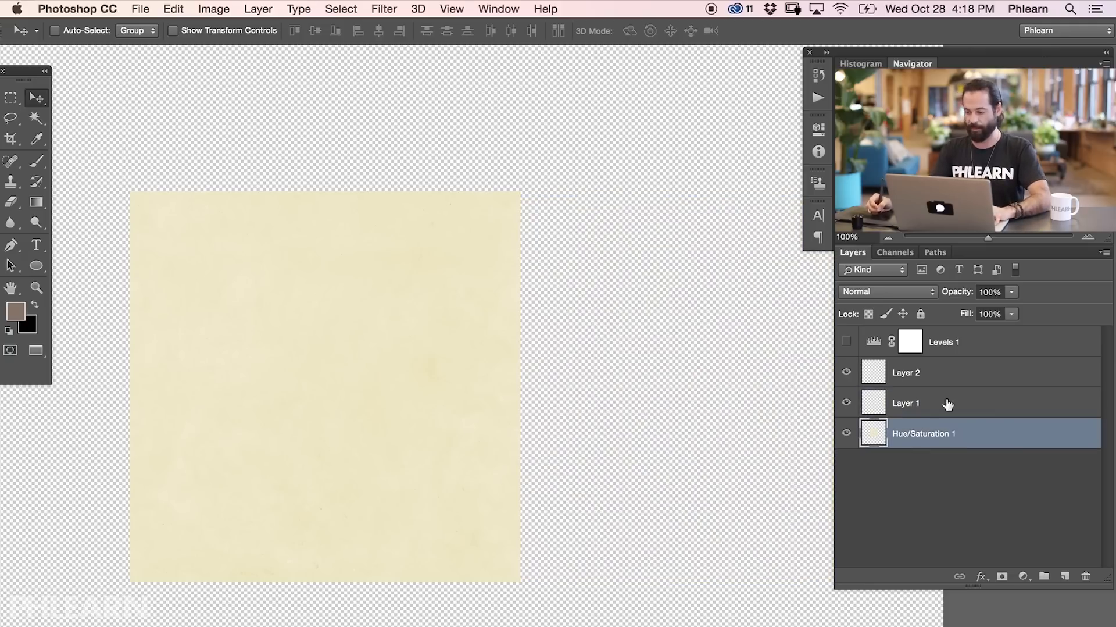
shift+click(942, 405)
shift+click(948, 387)
key(super+e)
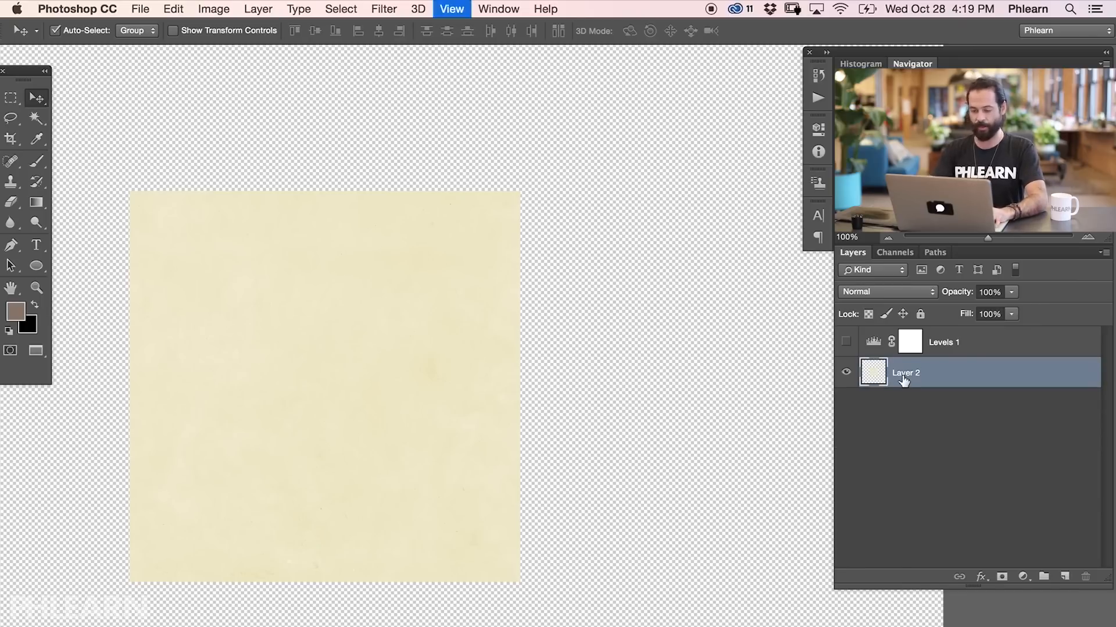
Step: Duplicate the merged texture and place the copy flush against the original's right edge
key(super+minus)
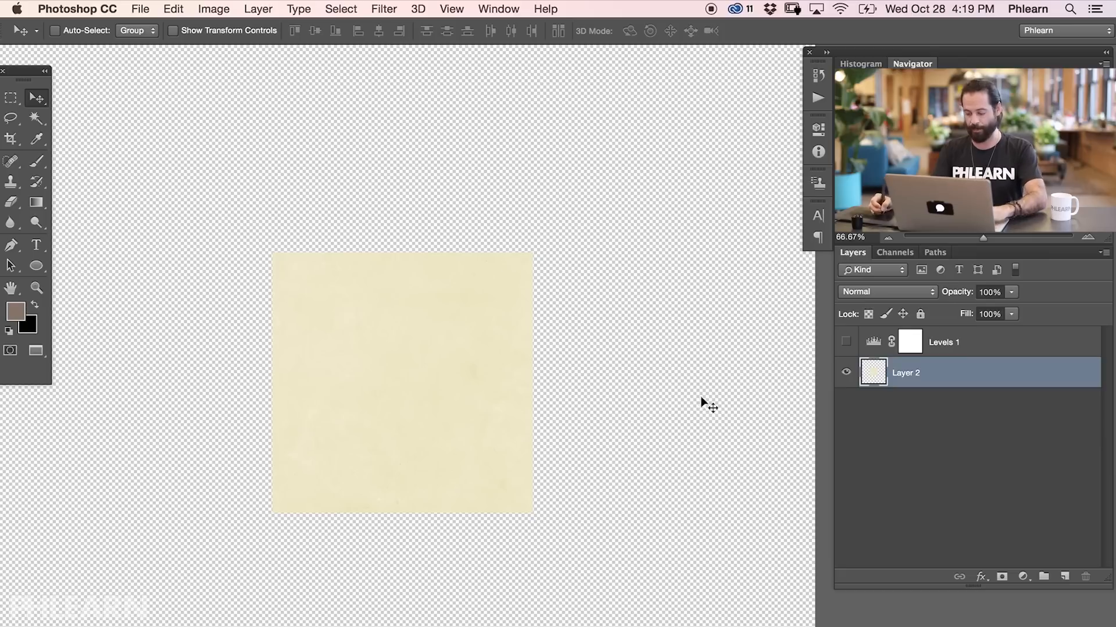
key(super+j)
drag(419, 428, 658, 458)
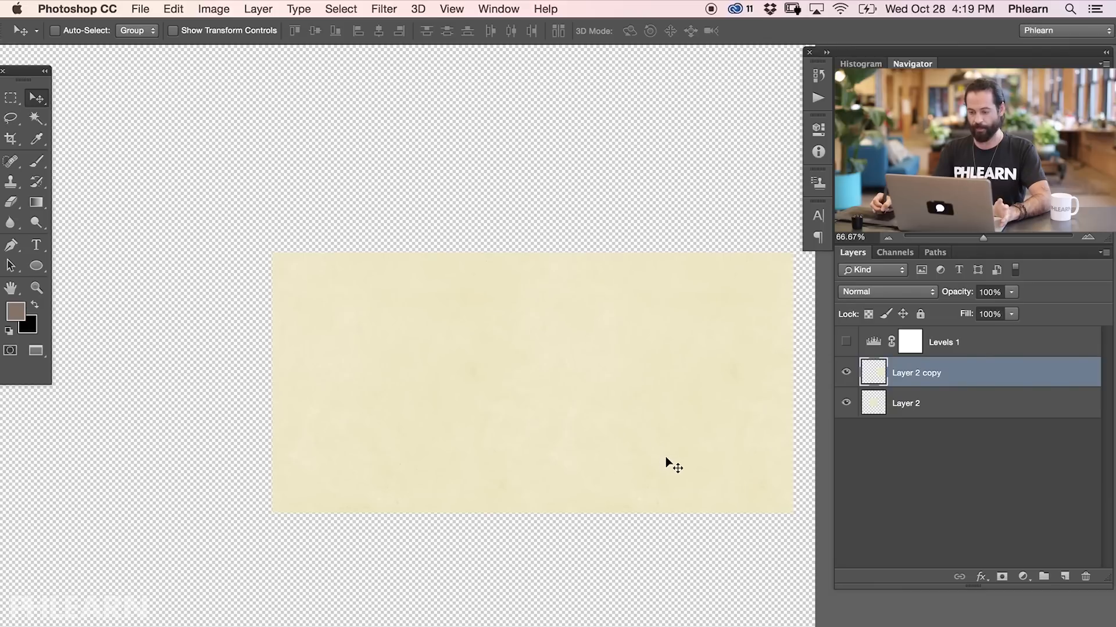
Step: Show Levels 1 and inspect the vertical join between the two merged textures up close
click(847, 343)
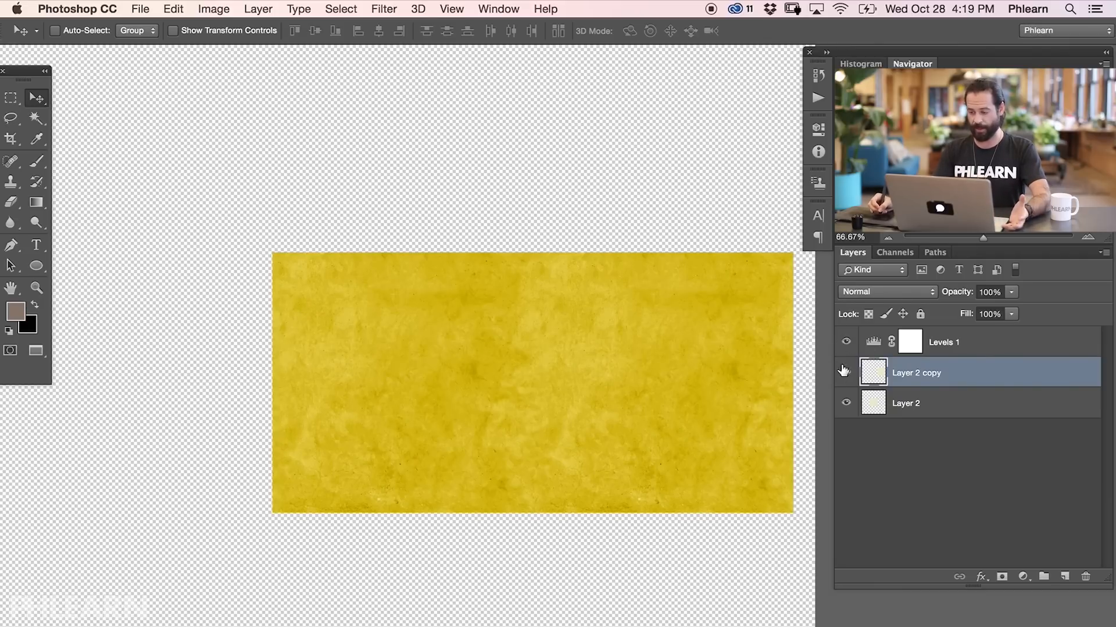
key(super+equal)
key(super+equal)
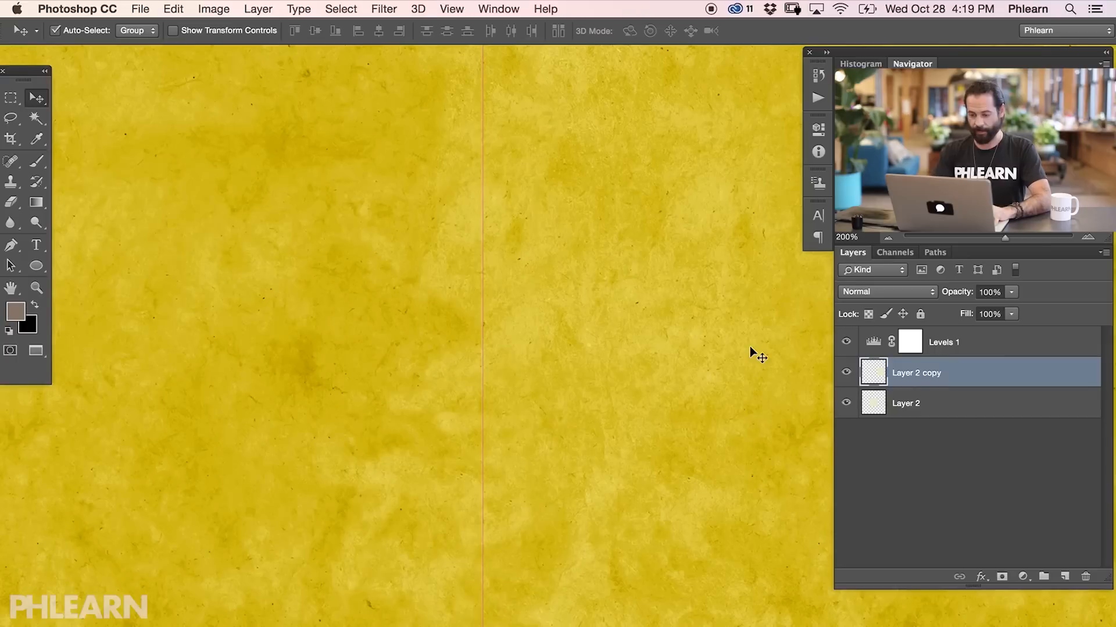
drag(560, 197, 543, 212)
key(super+minus)
key(super+minus)
key(super+minus)
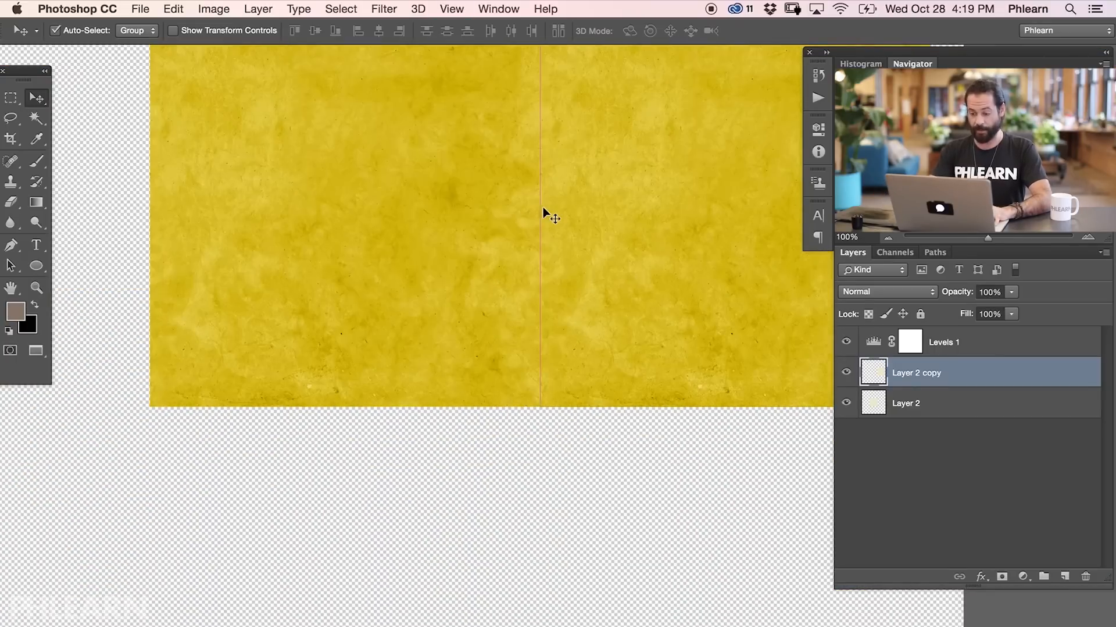
drag(576, 352, 553, 414)
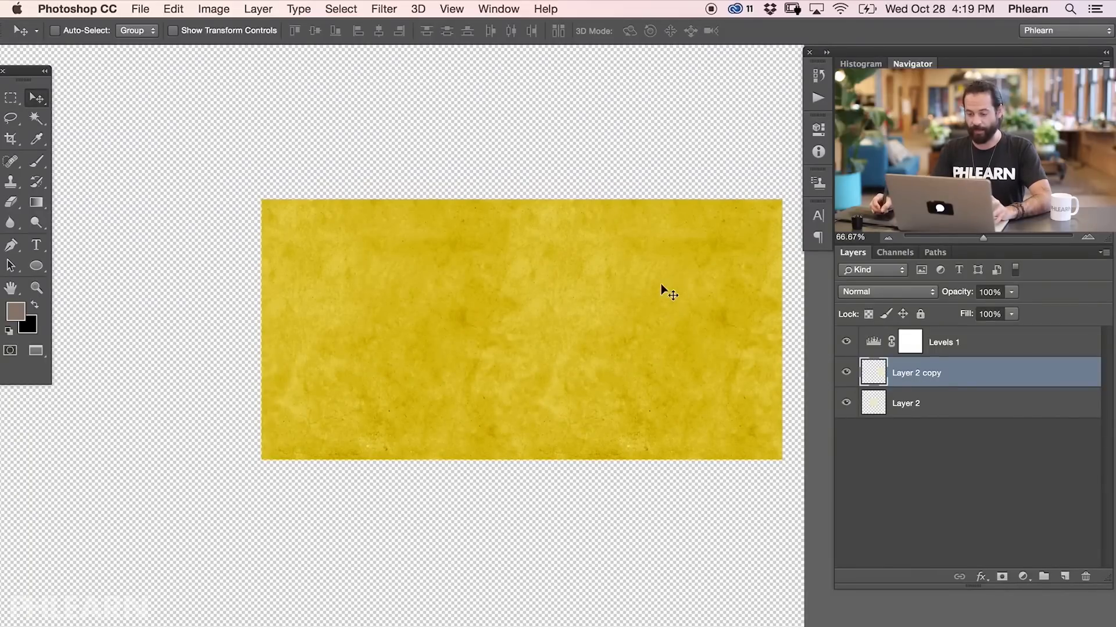
Step: Try the texture copy on the original's left side and align it flush below the original
drag(688, 329, 182, 344)
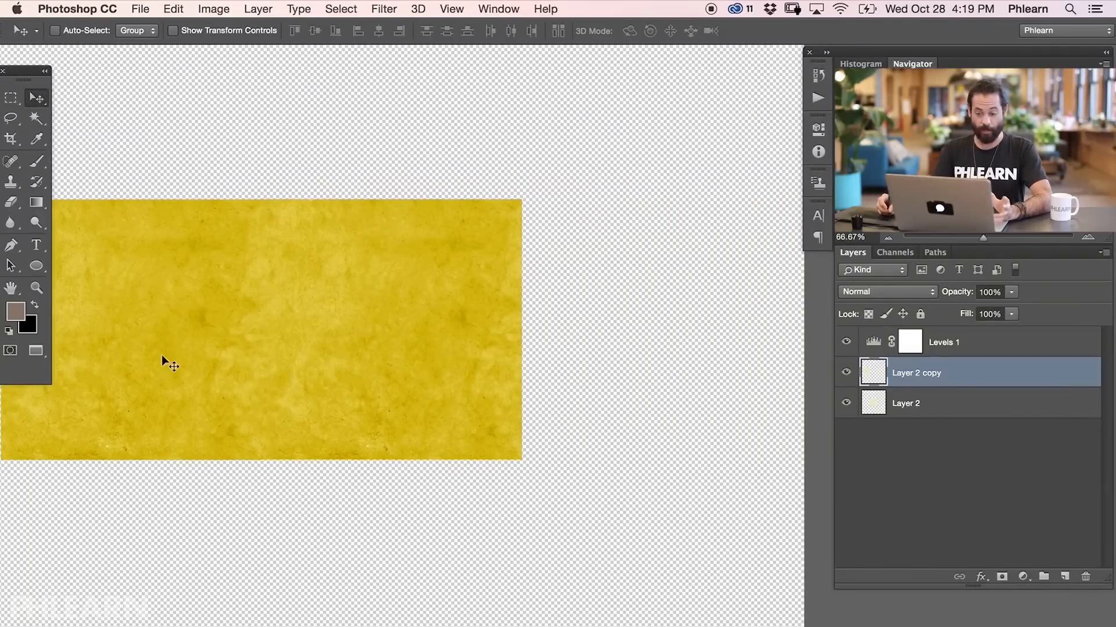
drag(335, 304, 403, 576)
drag(436, 531, 435, 538)
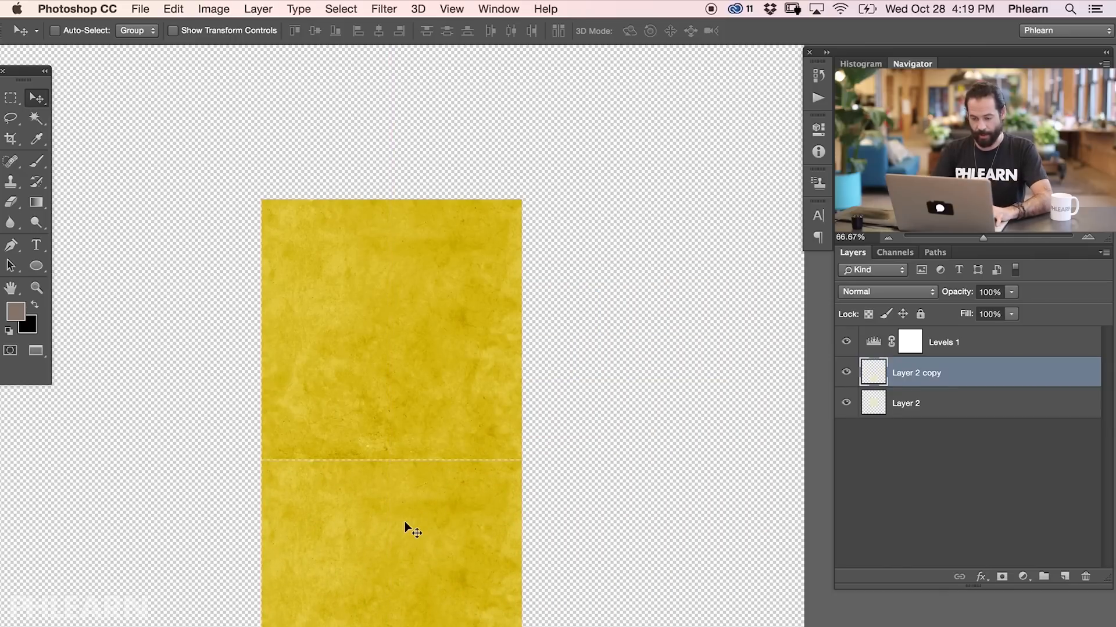
Step: Inspect the horizontal seam between the stacked textures up close and hide the Levels 1 adjustment
key(super+plus)
key(super+plus)
drag(377, 415, 745, 277)
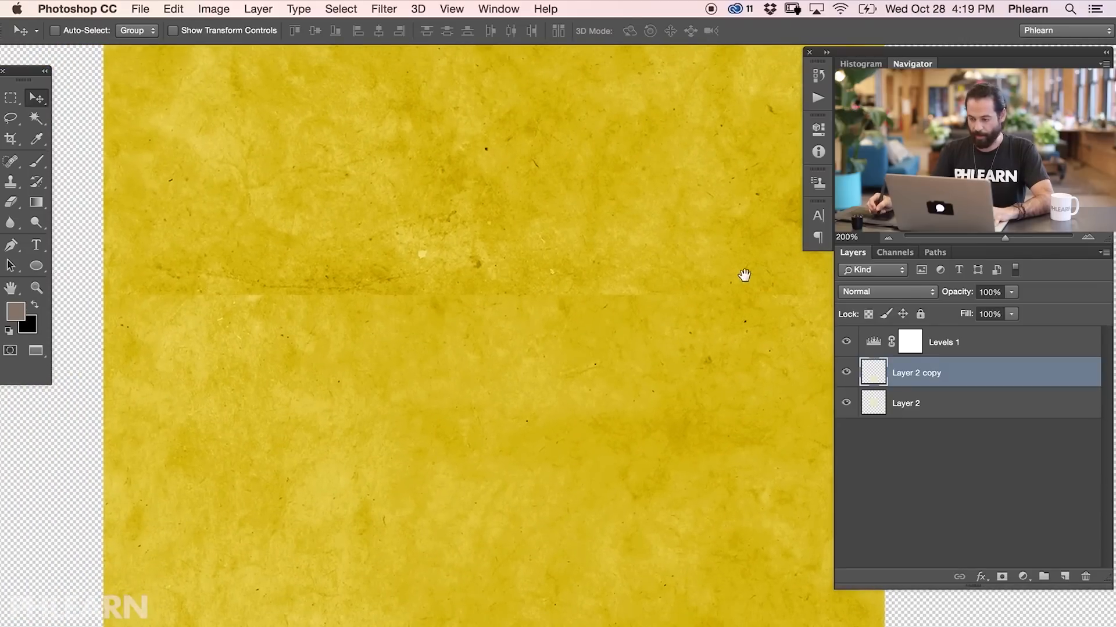
click(846, 341)
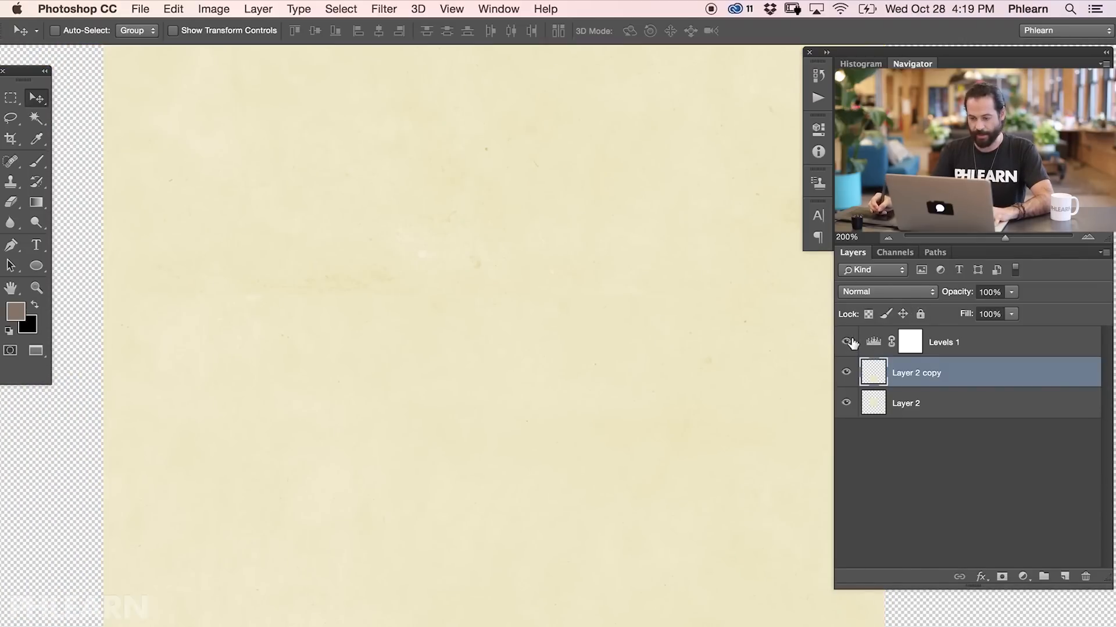
Step: Show the Levels 1 adjustment to examine the horizontal seam under high contrast, and hide it again
click(849, 341)
drag(620, 327, 572, 390)
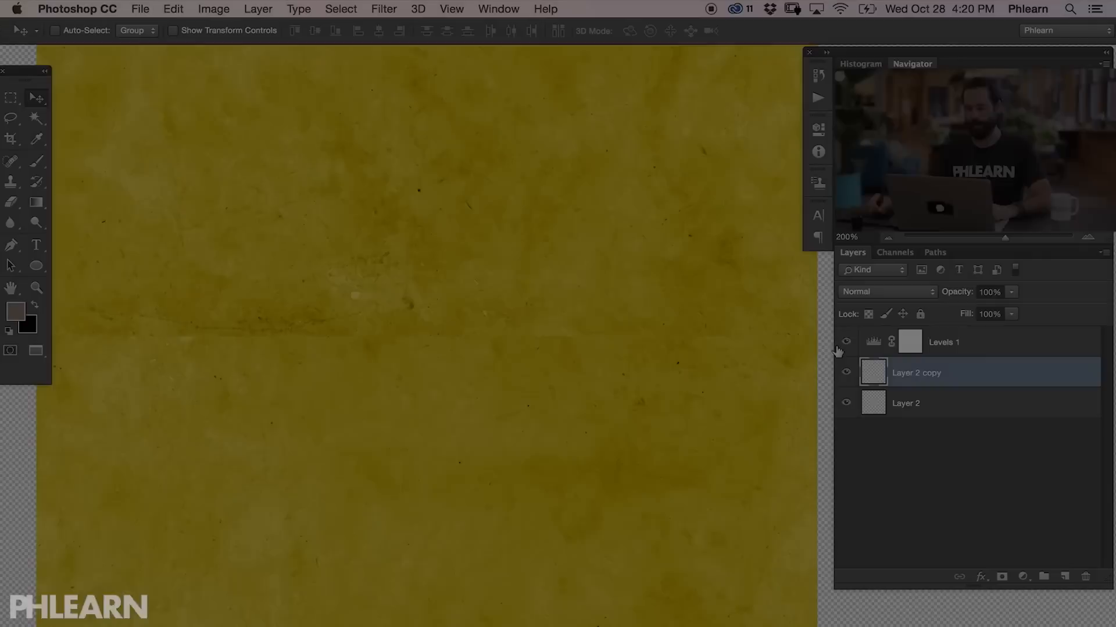
click(847, 343)
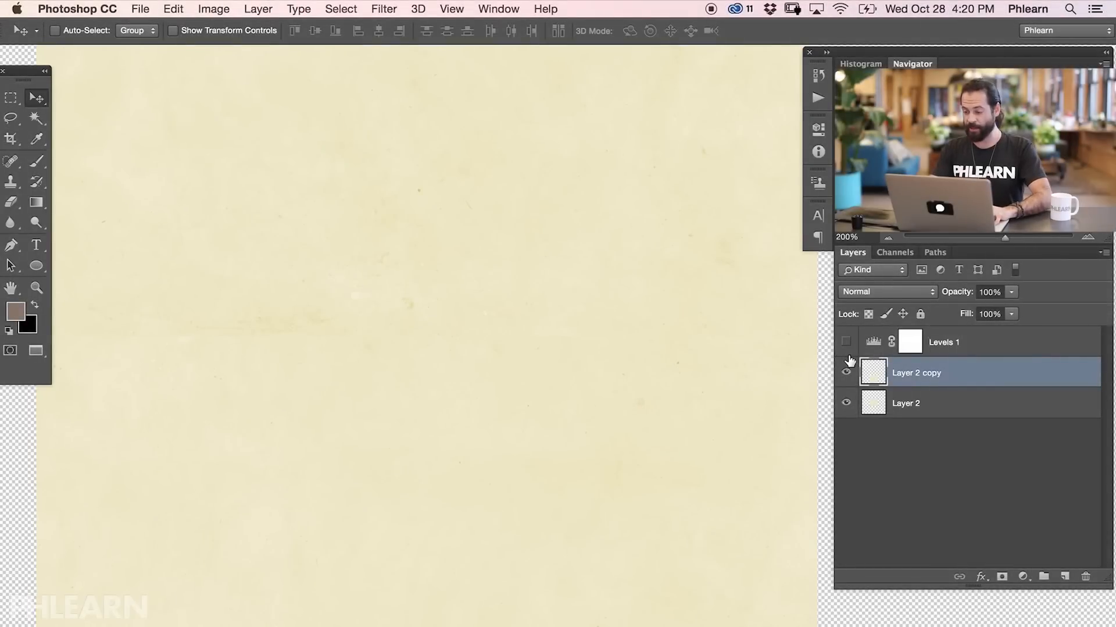
Step: Create a new layer above Layer 2 copy and clone texture over the horizontal seam with the Clone Stamp at 50% flow
key(super+shift+alt+n)
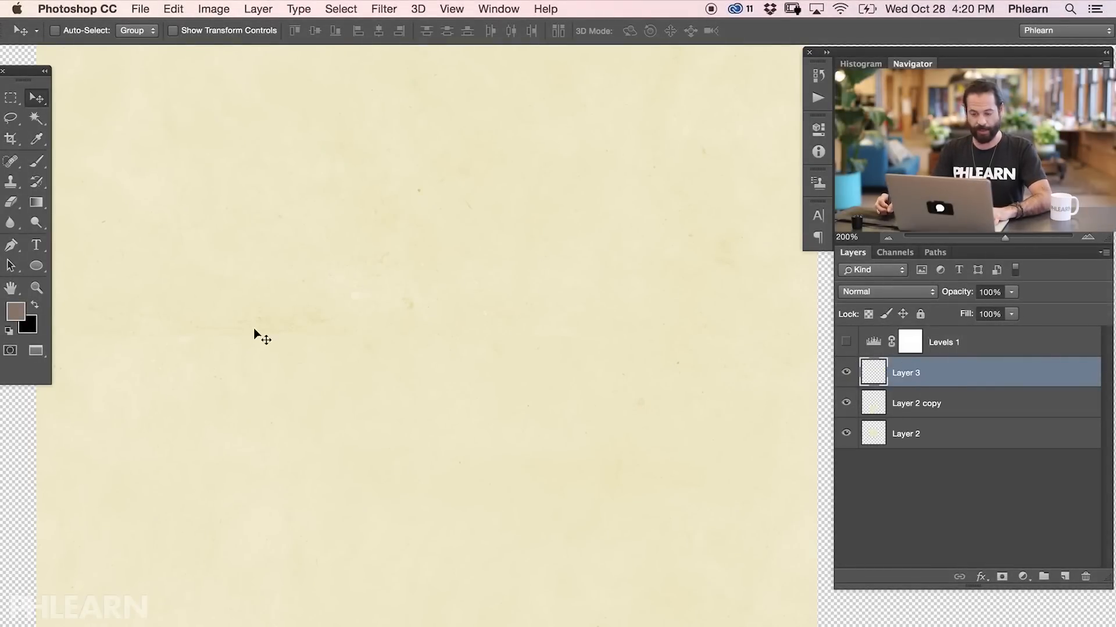
key(s)
mouse_move(311, 399)
mouse_down()
mouse_move(250, 389)
mouse_move(273, 438)
mouse_up()
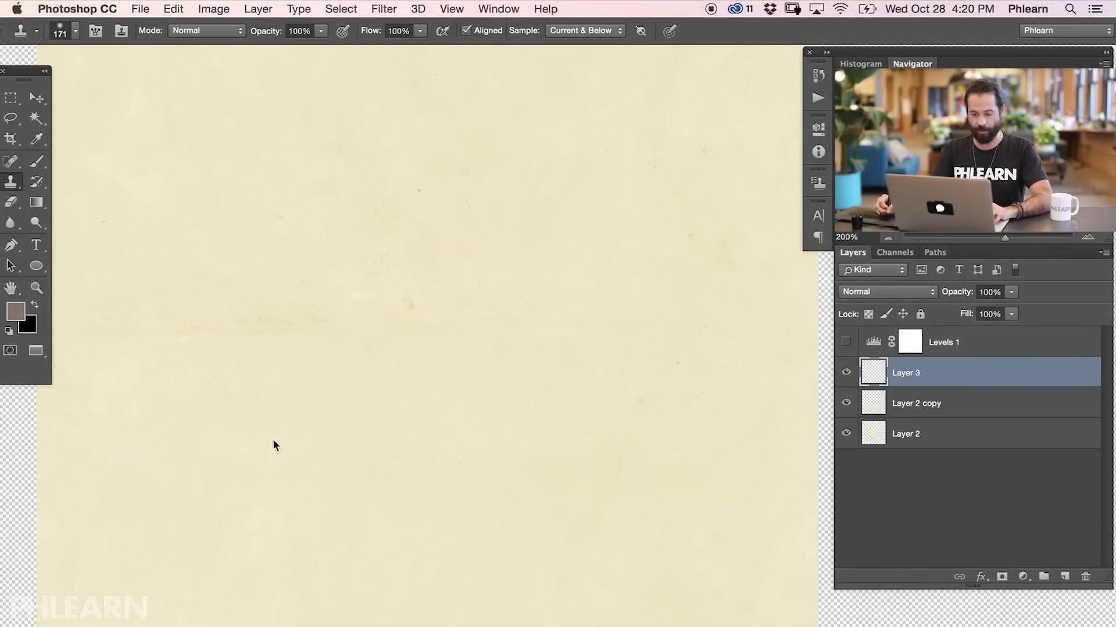
key(shift+5)
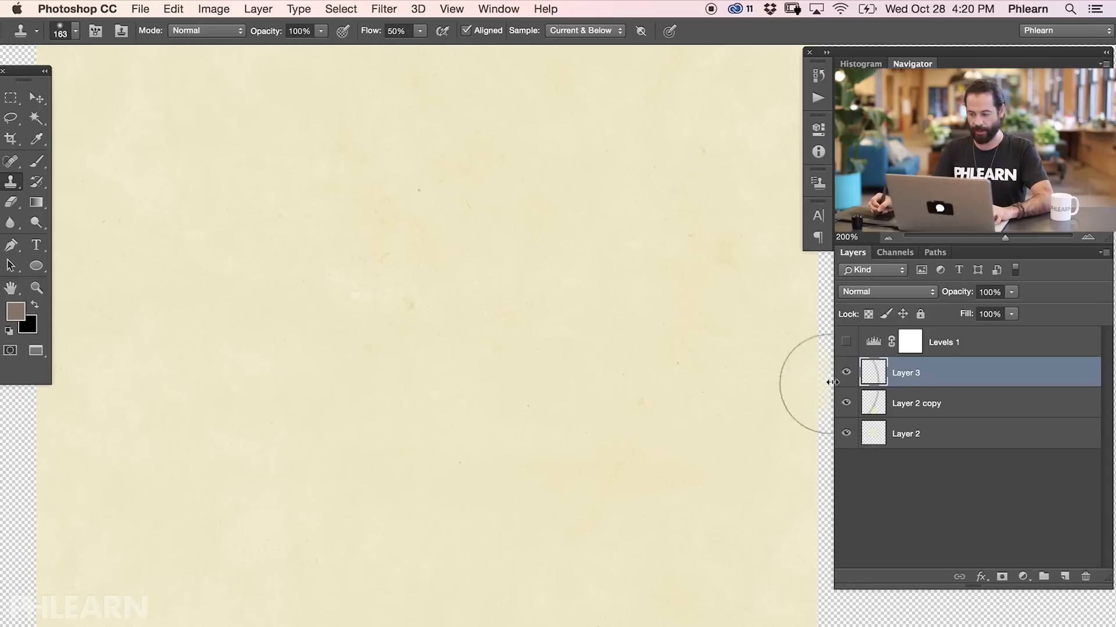
Step: Show Levels 1 and clone away the remaining marks along the horizontal seam on Layer 3, enlarging the brush to 224
click(846, 343)
mouse_move(368, 370)
mouse_down()
mouse_move(496, 359)
mouse_move(560, 332)
mouse_up()
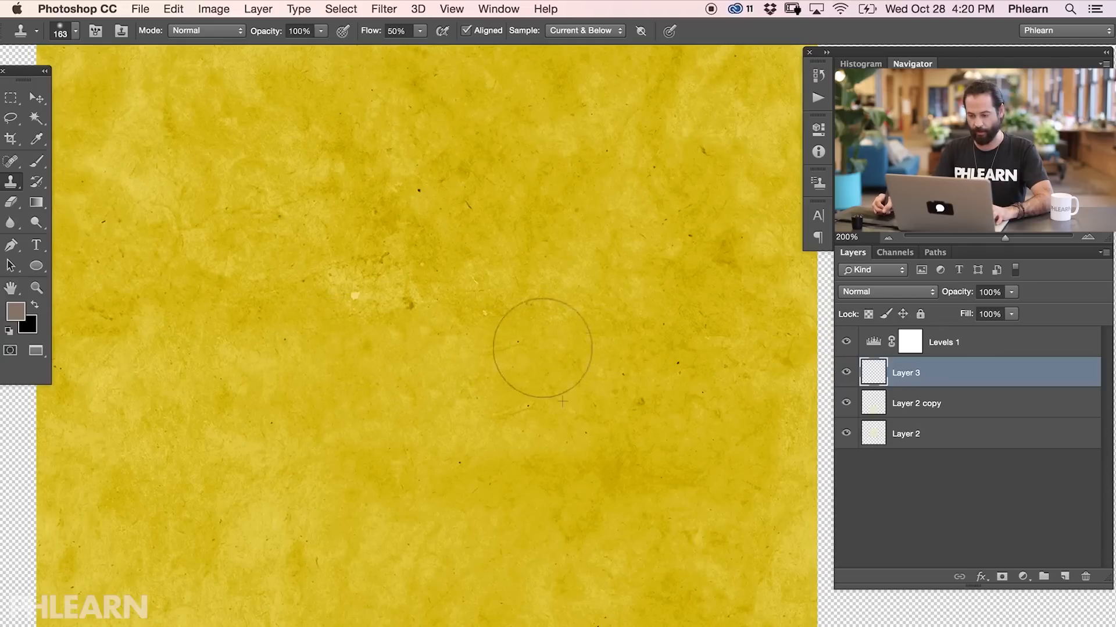
drag(790, 347, 752, 373)
alt+click(374, 375)
mouse_move(408, 292)
mouse_down()
mouse_move(377, 320)
mouse_move(337, 293)
mouse_up()
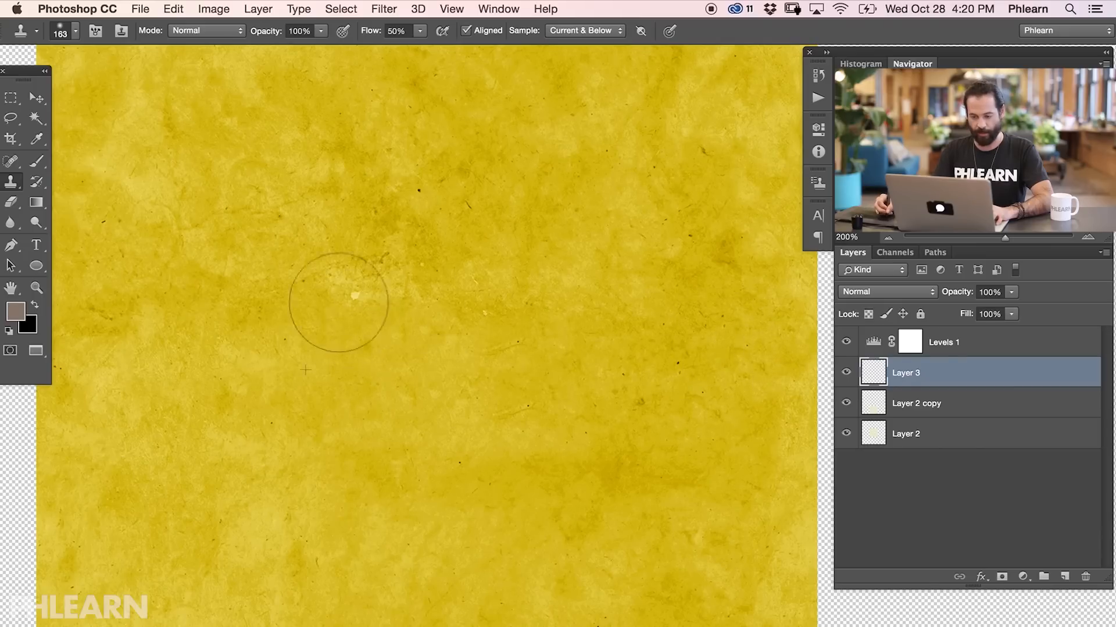
drag(149, 428, 394, 388)
alt+click(393, 374)
mouse_move(348, 314)
mouse_down()
mouse_move(289, 316)
mouse_move(277, 303)
mouse_move(376, 331)
mouse_up()
ctrl+alt+drag(348, 385, 407, 386)
drag(315, 321, 346, 334)
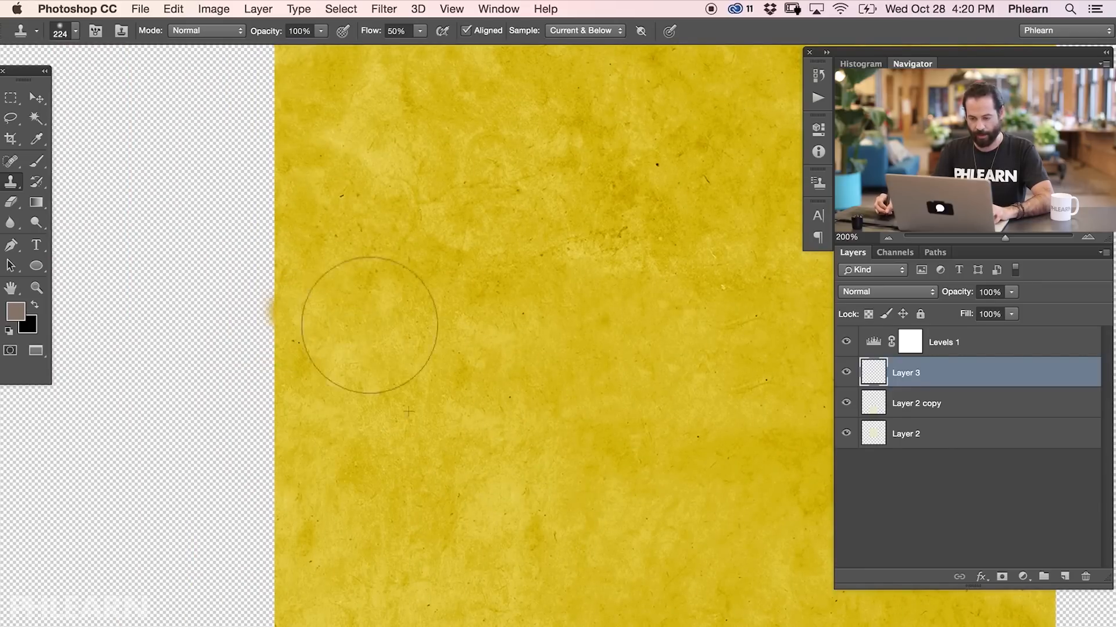
mouse_move(730, 403)
mouse_down()
mouse_move(531, 428)
mouse_move(492, 445)
mouse_up()
Step: Compare the horizontal seam with and without Levels 1 and the Layer 3 cloning, also from a wider view
click(848, 345)
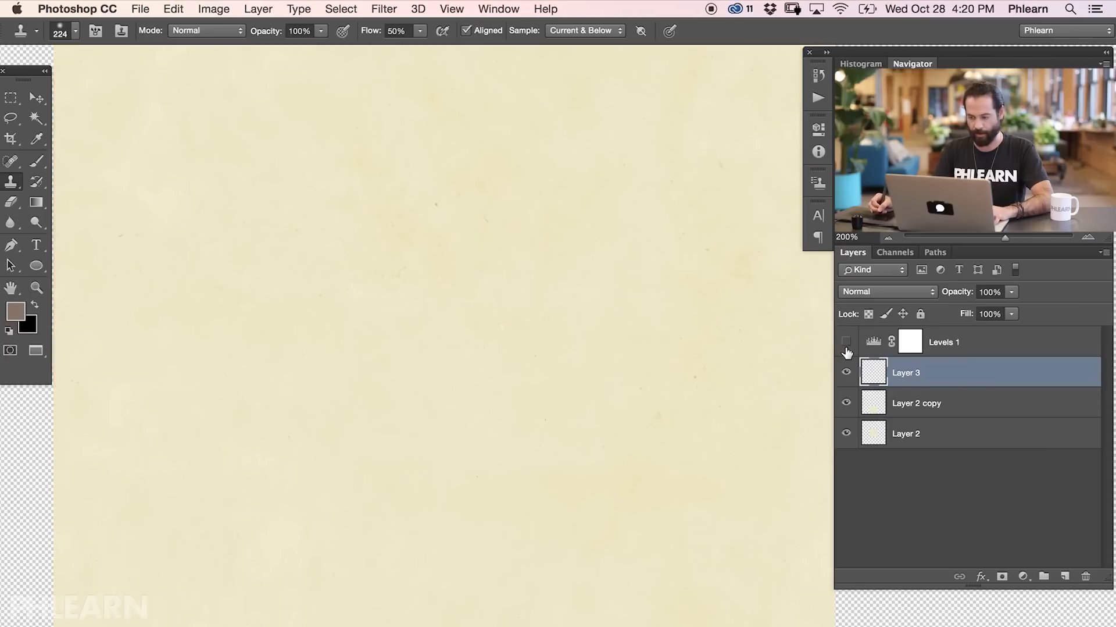
click(847, 343)
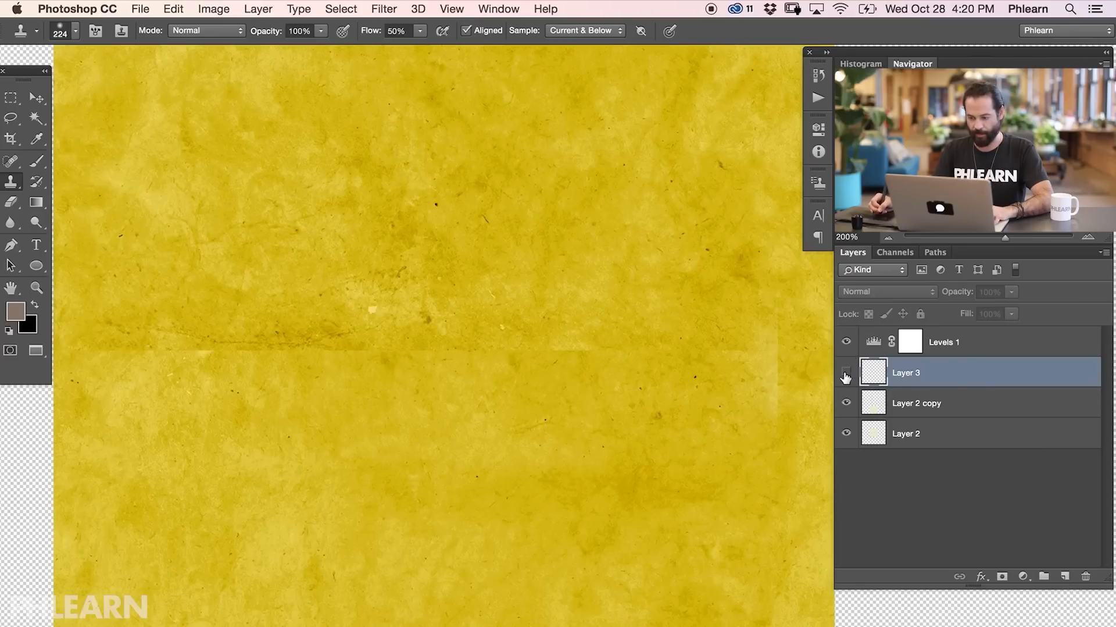
click(616, 553)
click(262, 543)
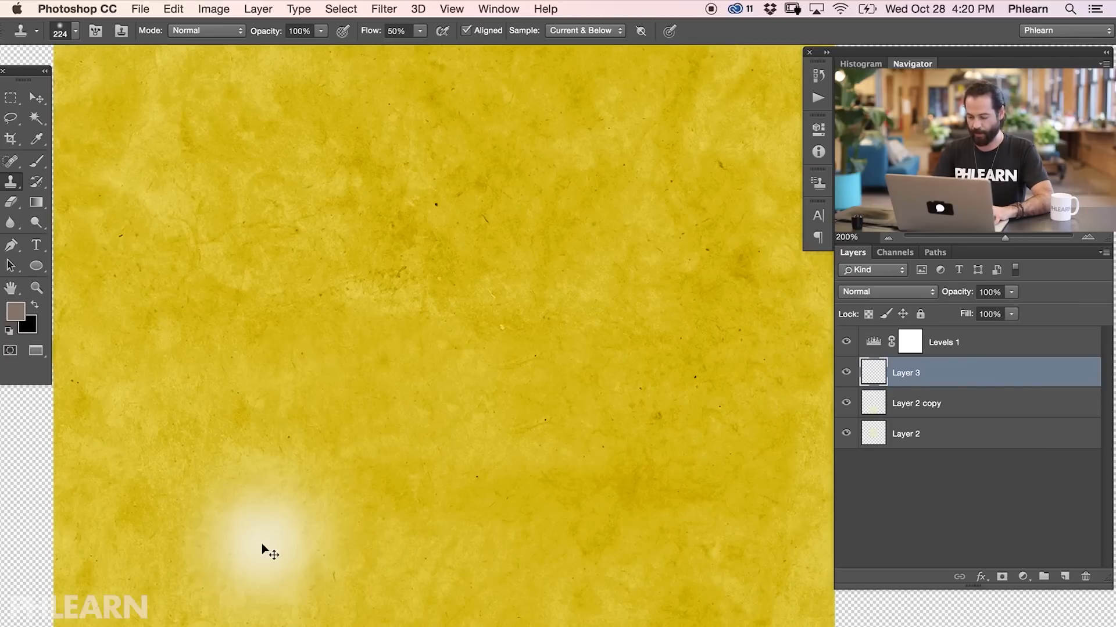
key(super+minus)
drag(587, 244, 660, 292)
click(848, 374)
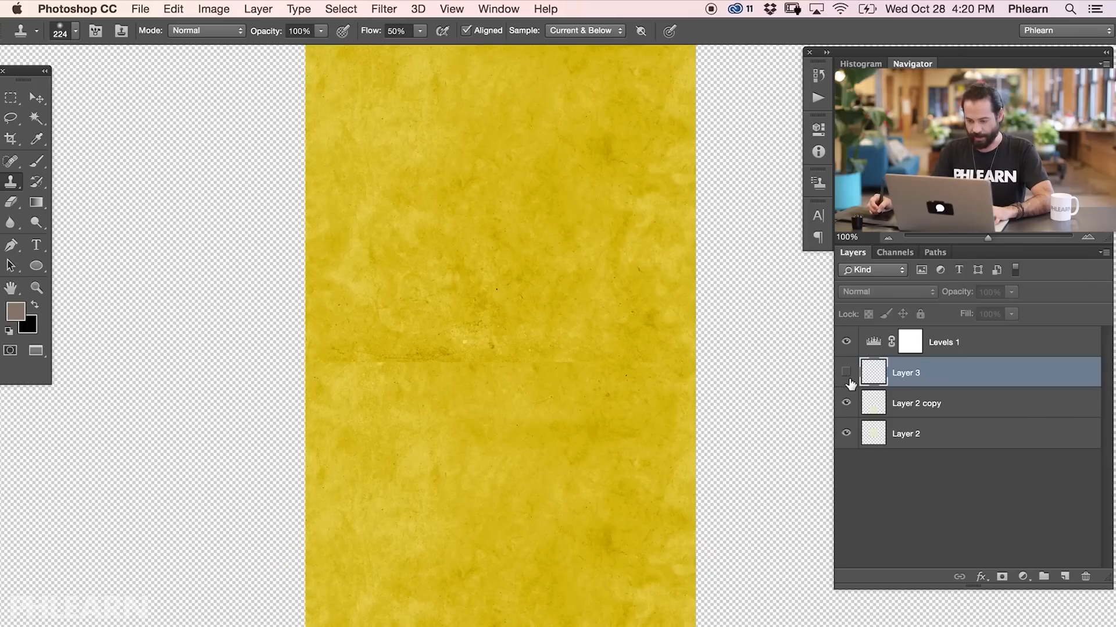
click(847, 374)
Step: Sample texture below the seam and clone it over the center and left part of the horizontal join on Layer 3
drag(521, 489, 519, 511)
alt+click(517, 485)
mouse_move(519, 373)
mouse_down()
mouse_move(508, 410)
mouse_move(538, 401)
mouse_move(460, 424)
mouse_move(443, 352)
mouse_move(436, 367)
mouse_move(460, 366)
mouse_up()
mouse_move(444, 363)
mouse_down()
mouse_move(422, 361)
mouse_move(401, 386)
mouse_move(378, 352)
mouse_move(384, 378)
mouse_up()
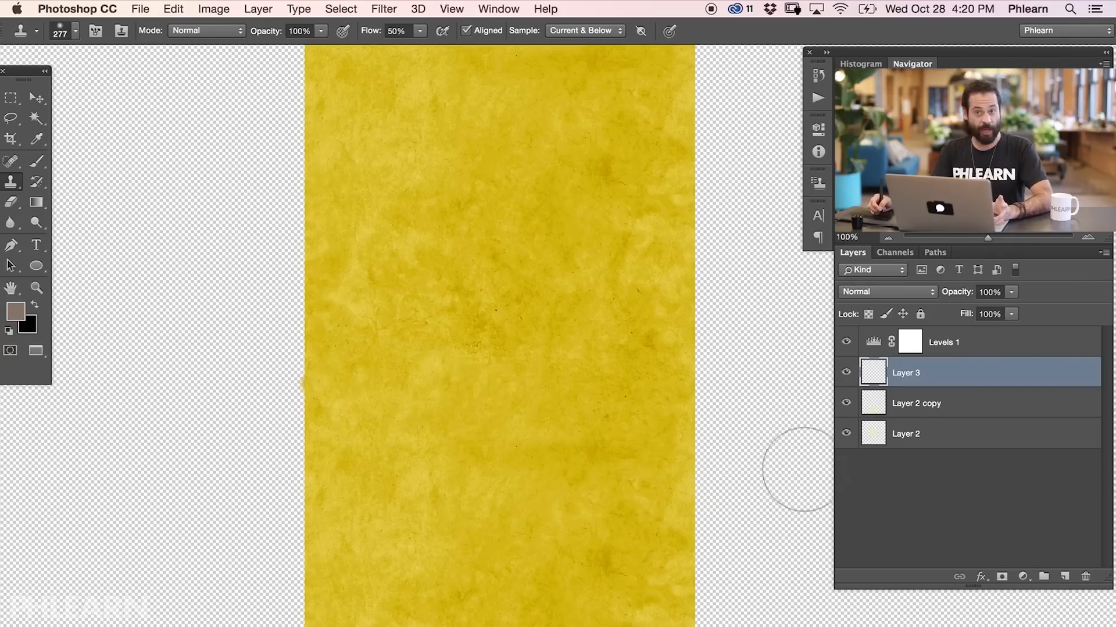
Step: Hide Levels 1 and toggle Layer 3 to compare the texture before and after the seam cloning
click(846, 342)
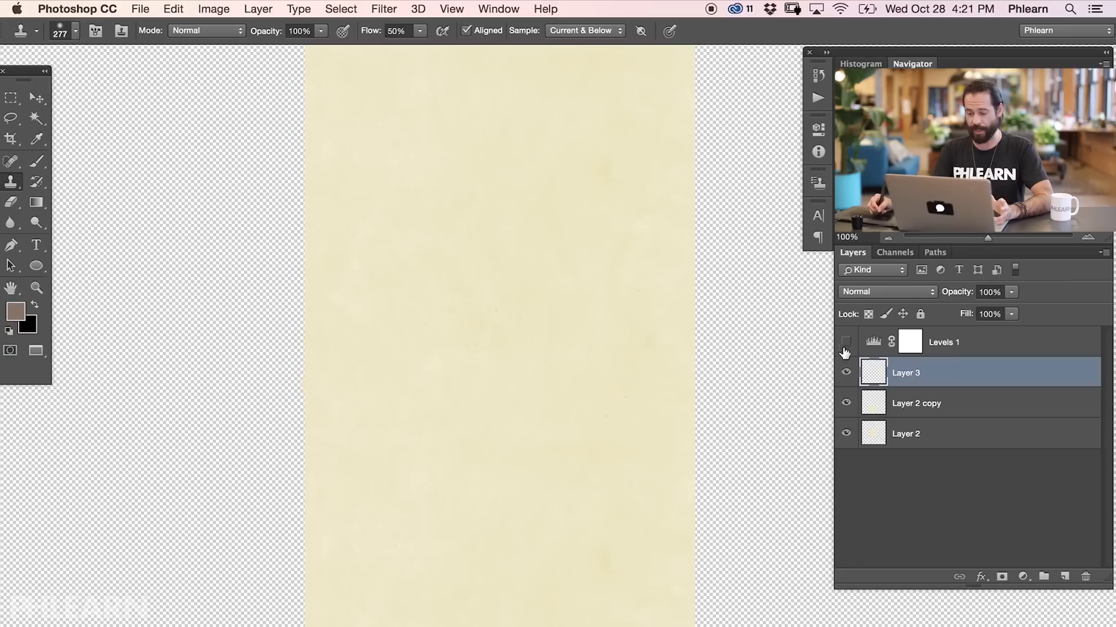
click(846, 377)
click(846, 377)
click(846, 377)
mouse_move(727, 384)
mouse_down()
mouse_move(710, 385)
mouse_move(715, 376)
mouse_up()
click(850, 378)
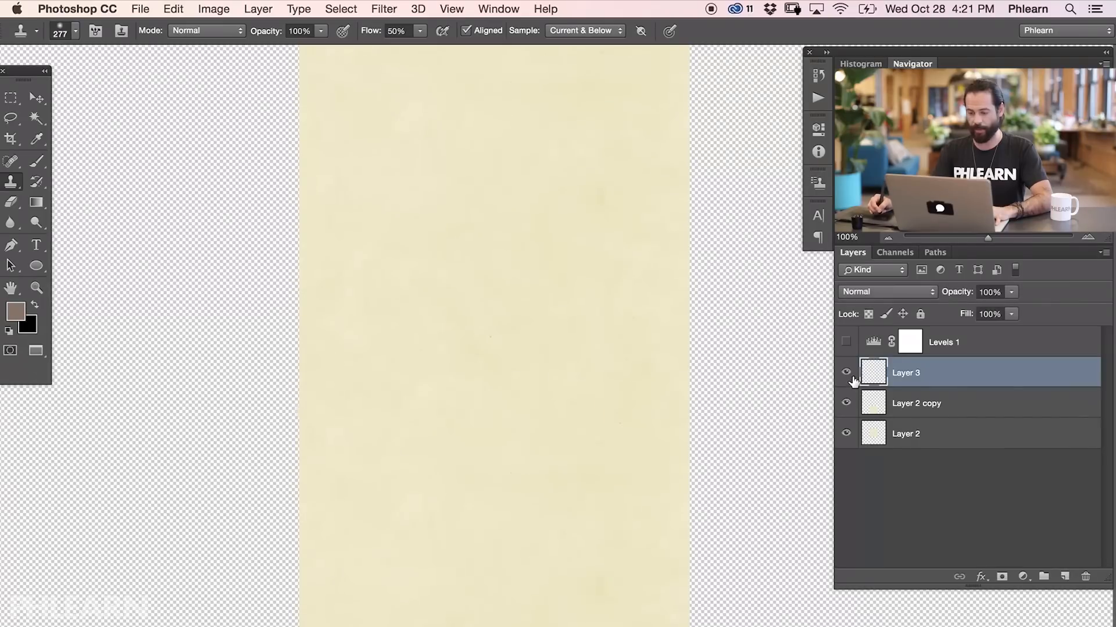
Step: Copy the Layer 3 cloning that lies within Layer 2 copy's outline to a new layer, align it with the original's top edge, and show Levels 1
click(847, 403)
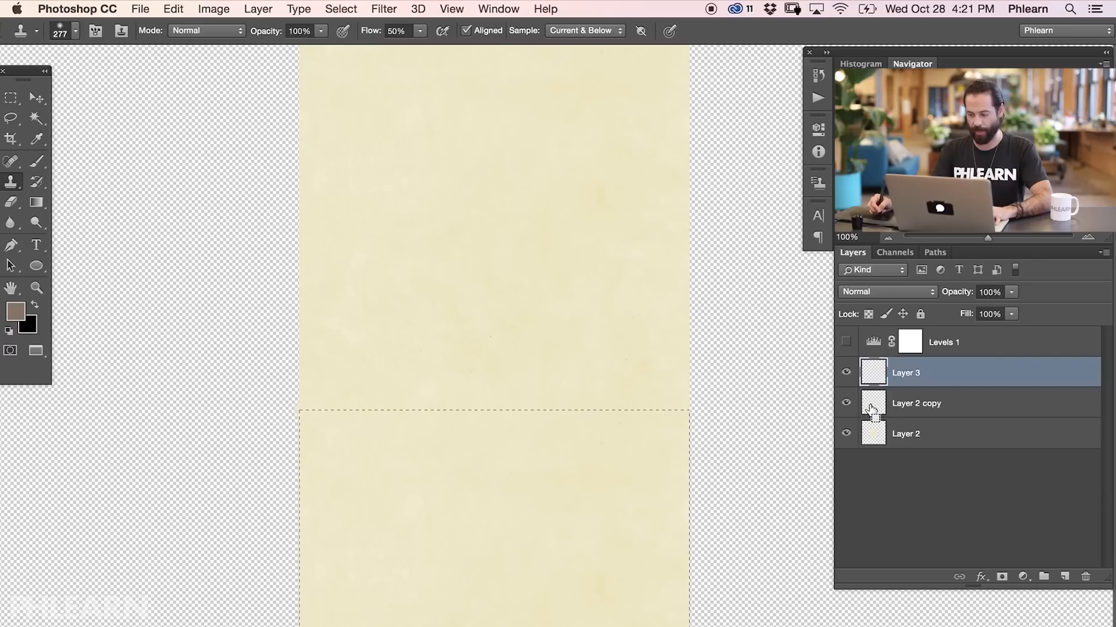
key(super+j)
key(v)
drag(583, 487, 280, 503)
click(847, 344)
drag(369, 525, 336, 494)
drag(449, 371, 539, 471)
drag(409, 601, 602, 287)
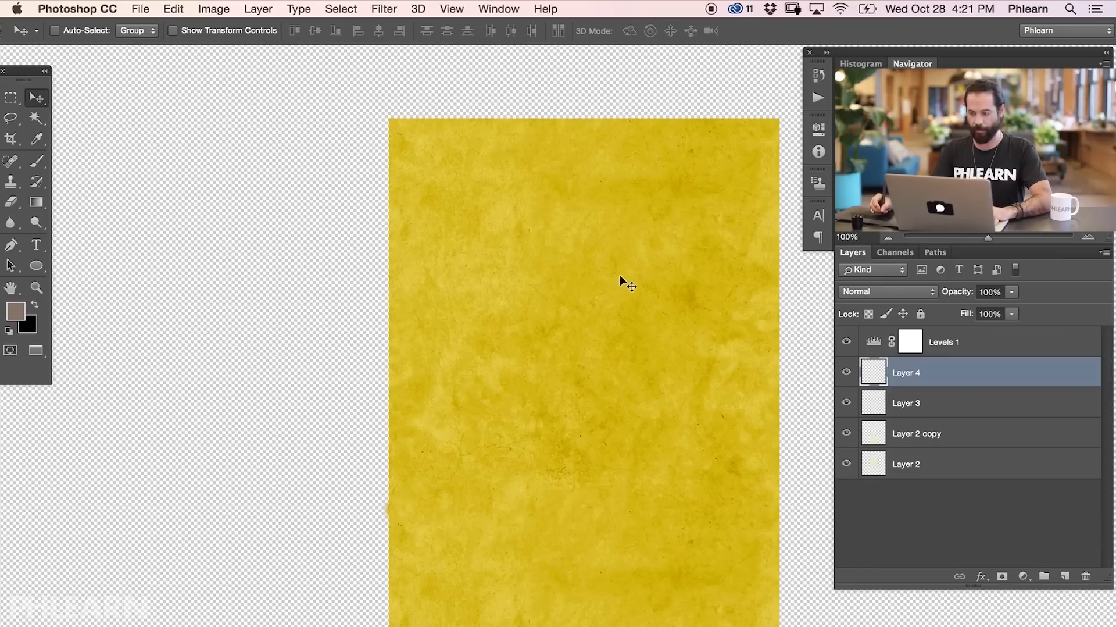
Step: Toggle Layer 4 and Layer 3 to compare the texture with and without the fixes at its top and bottom edges
click(848, 375)
click(848, 375)
click(848, 375)
click(849, 375)
click(848, 375)
click(849, 375)
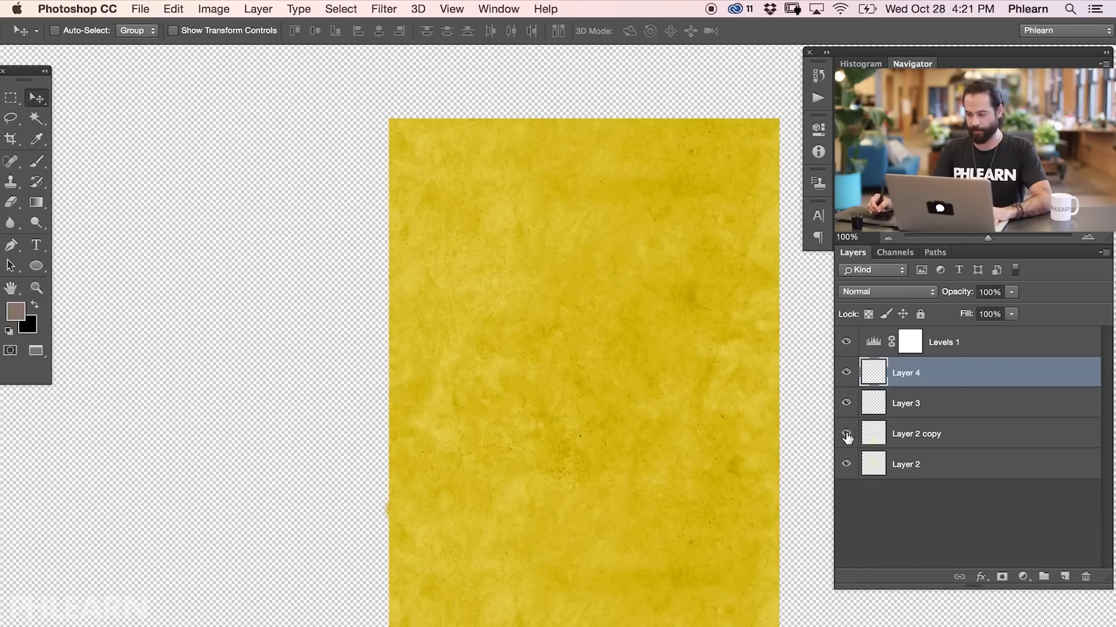
click(847, 406)
click(847, 406)
click(847, 407)
click(847, 407)
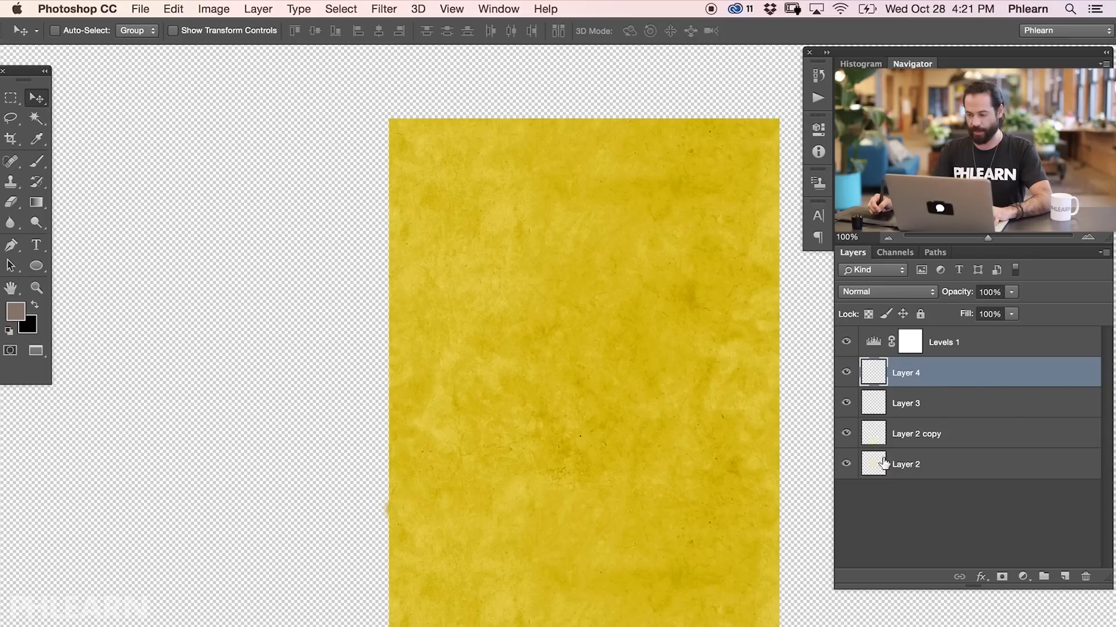
Step: Load Layer 2's outline as a selection, invert it, delete the Layer 3 cloning outside the original texture, and deselect
click(846, 464)
ctrl+click(874, 462)
click(847, 405)
click(847, 405)
click(847, 405)
click(847, 405)
click(901, 405)
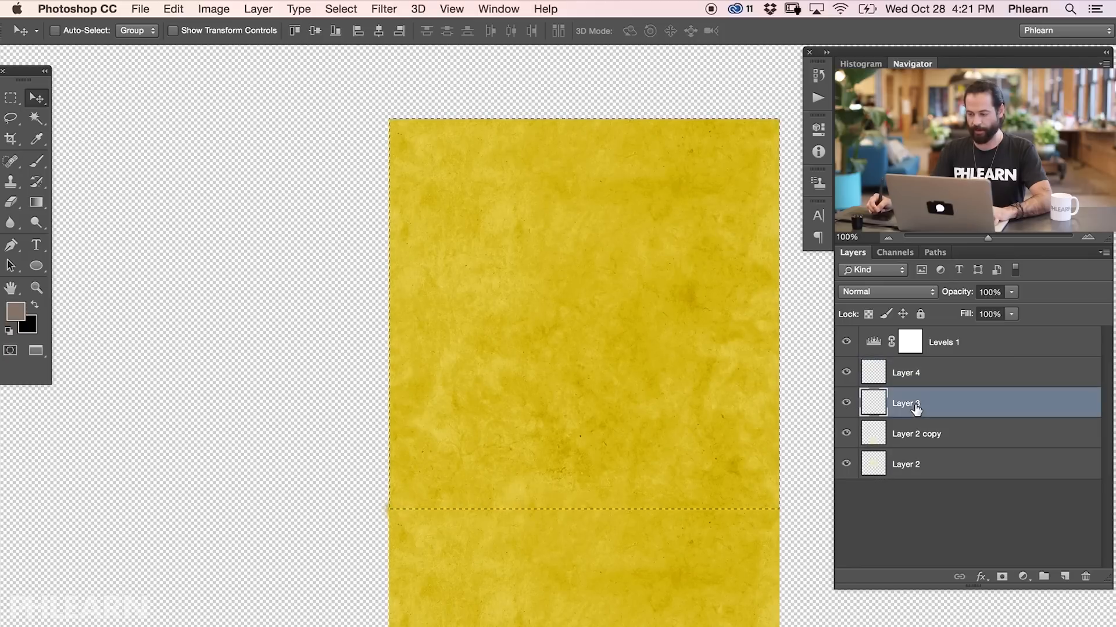
click(341, 8)
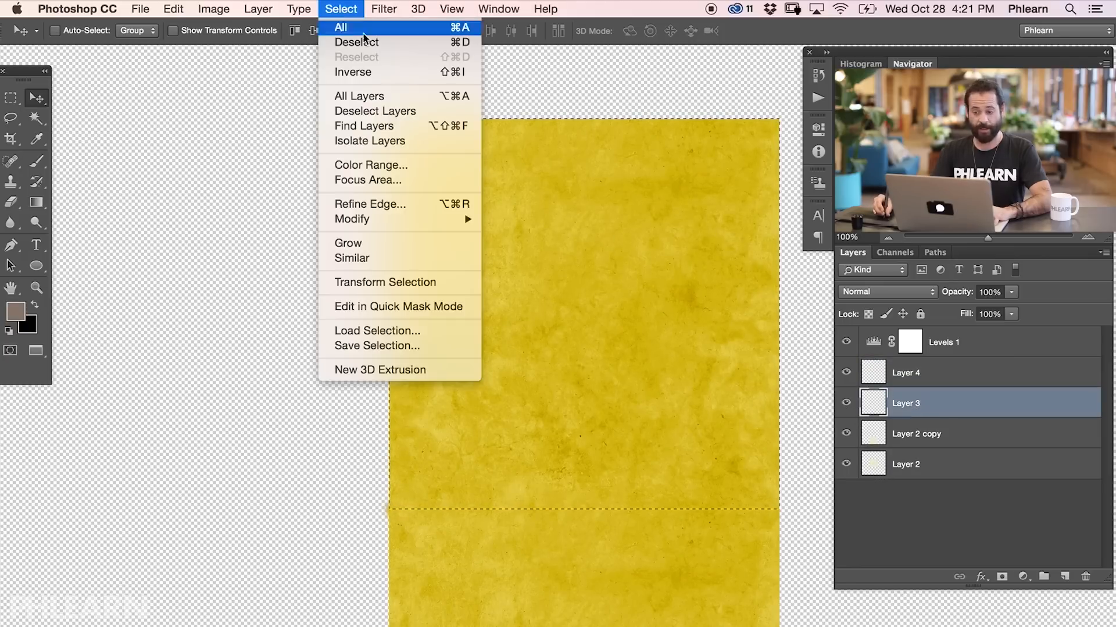
click(381, 73)
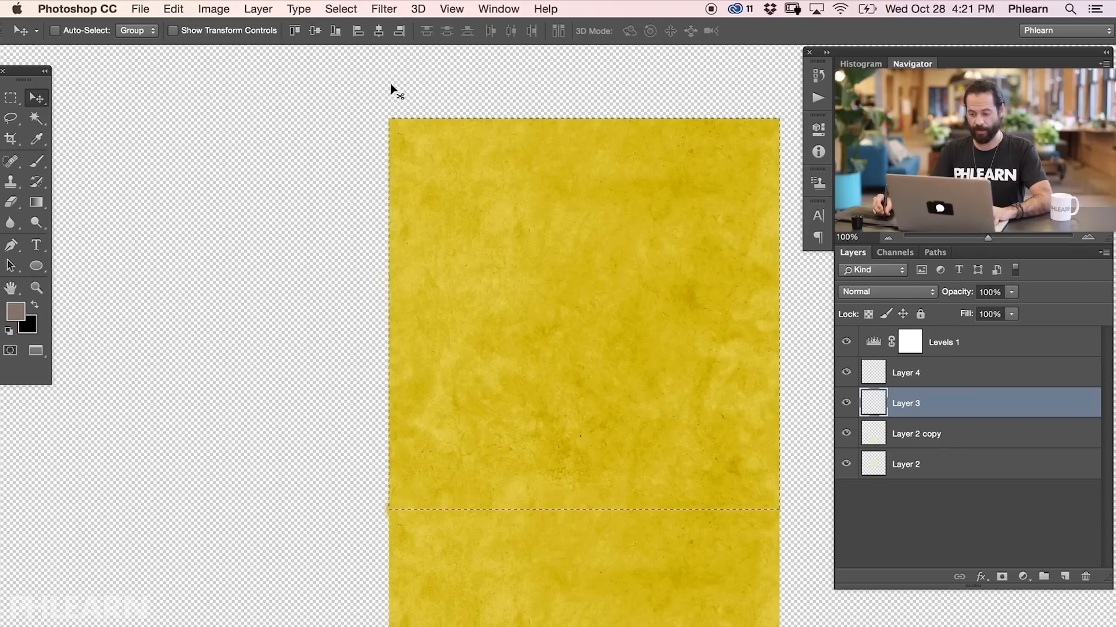
key(Delete)
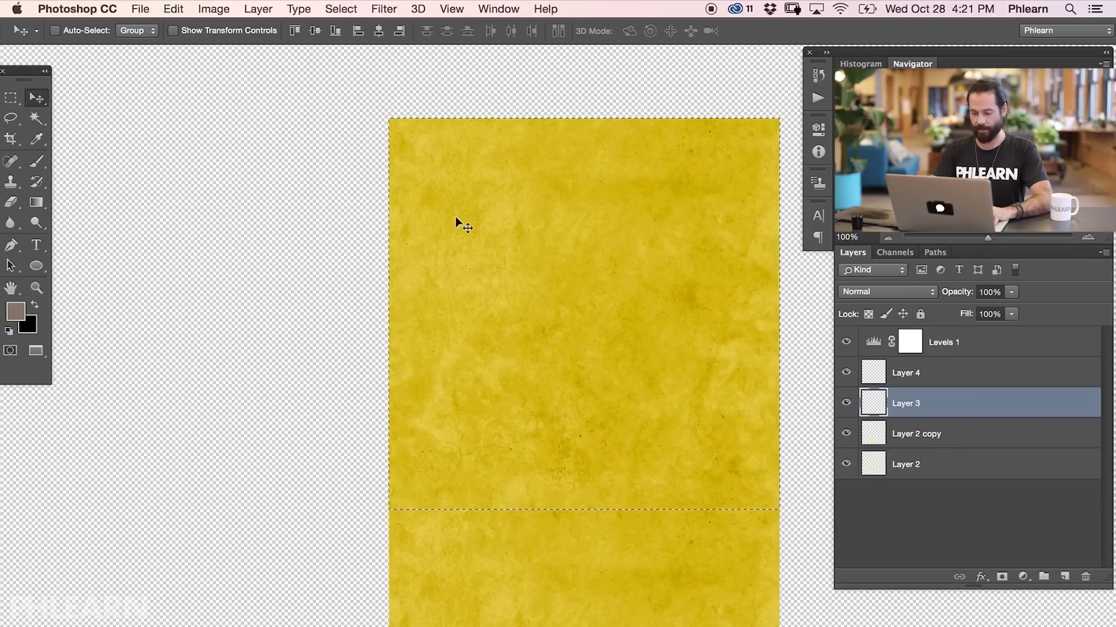
key(super+d)
drag(677, 388, 637, 374)
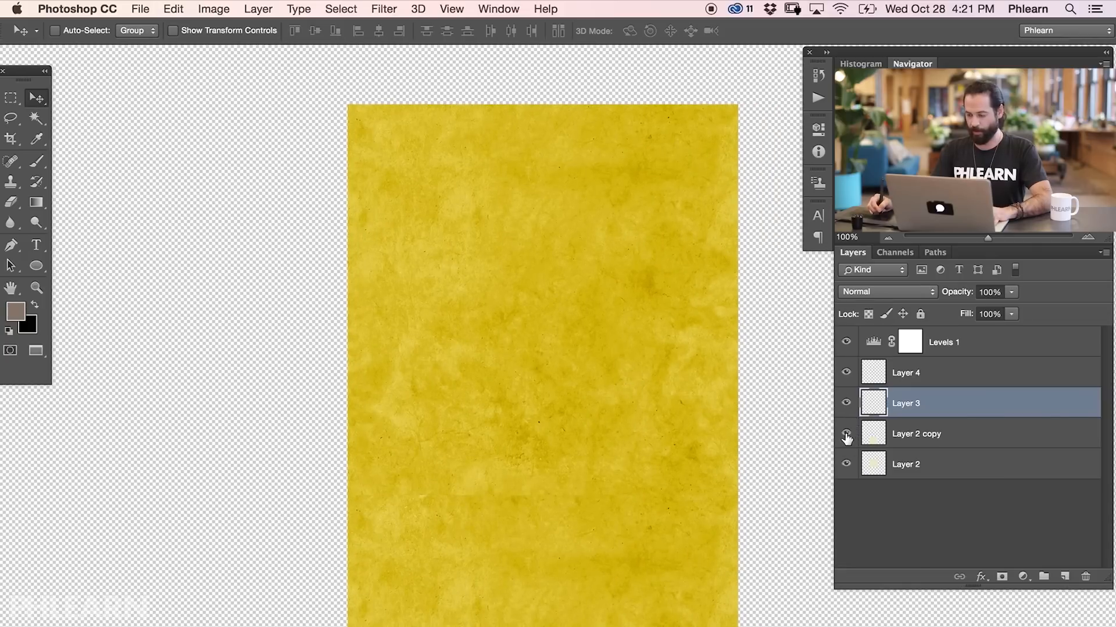
Step: Hide Layer 2 copy and Layer 2 to examine the isolated edge fixes, and show only Layer 2 again
drag(847, 439, 862, 467)
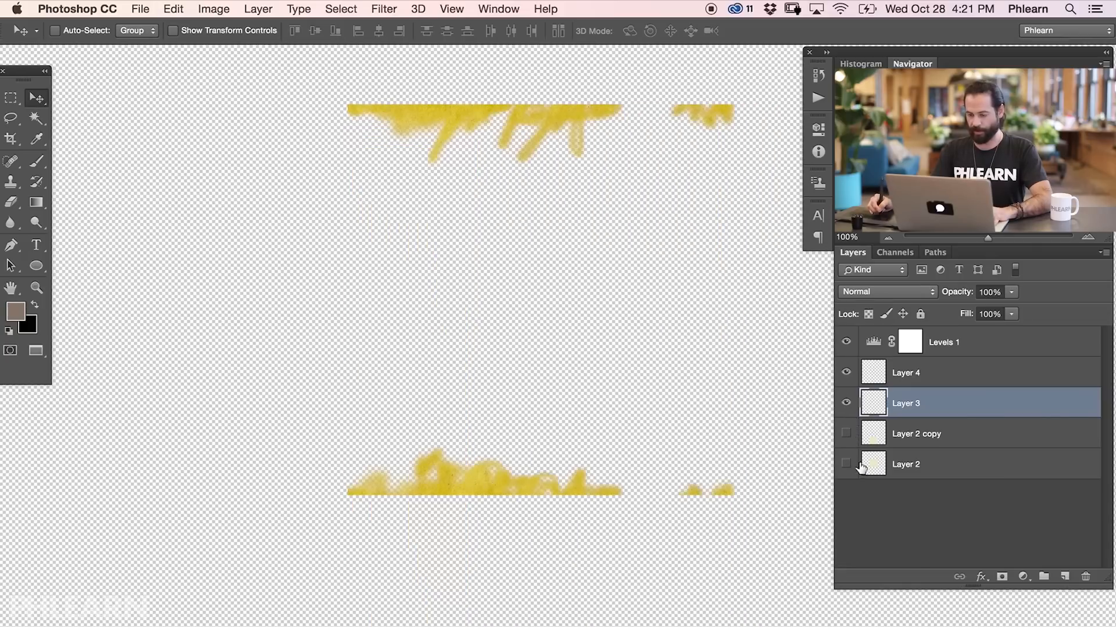
drag(710, 403, 608, 435)
click(847, 402)
click(846, 403)
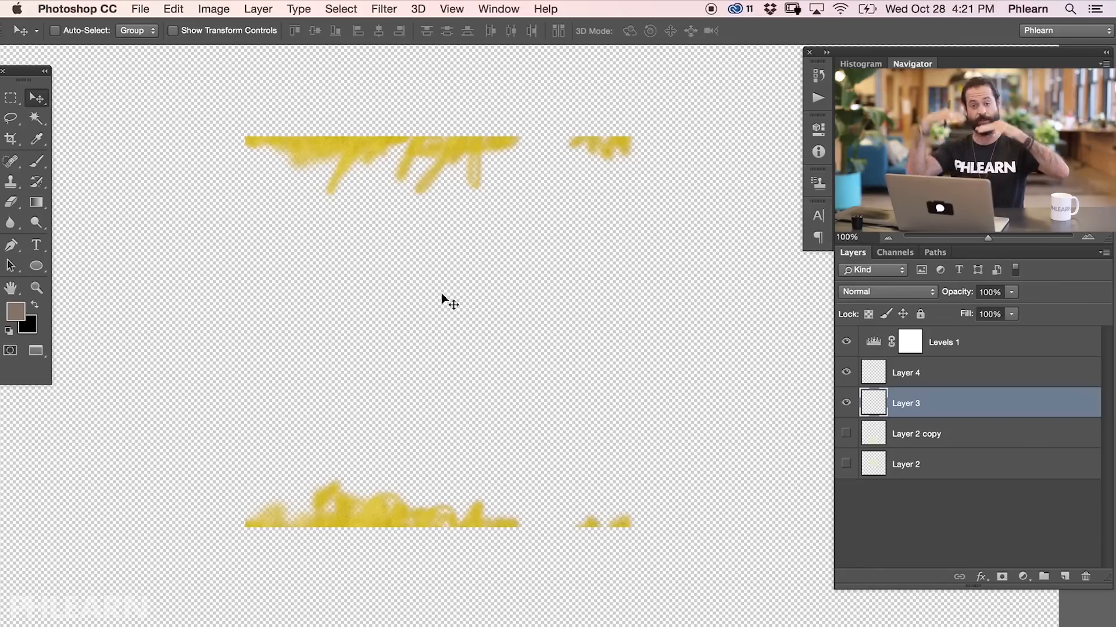
click(846, 433)
click(847, 435)
click(846, 464)
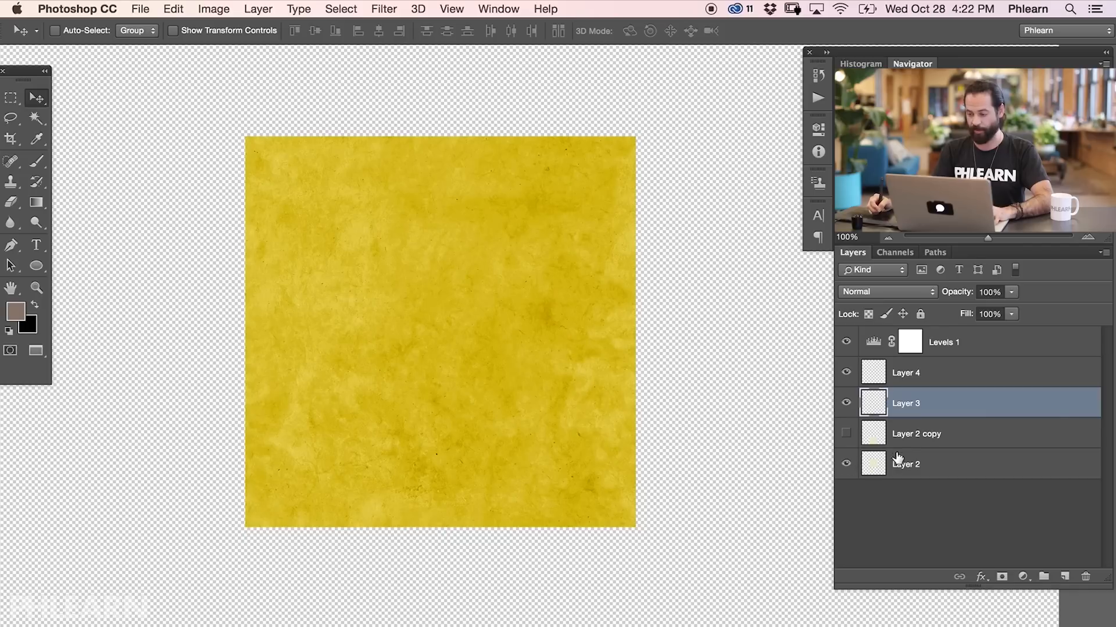
Step: Merge Layer 4, Layer 3 and Layer 2 into one tile and delete Layer 2 copy
click(919, 377)
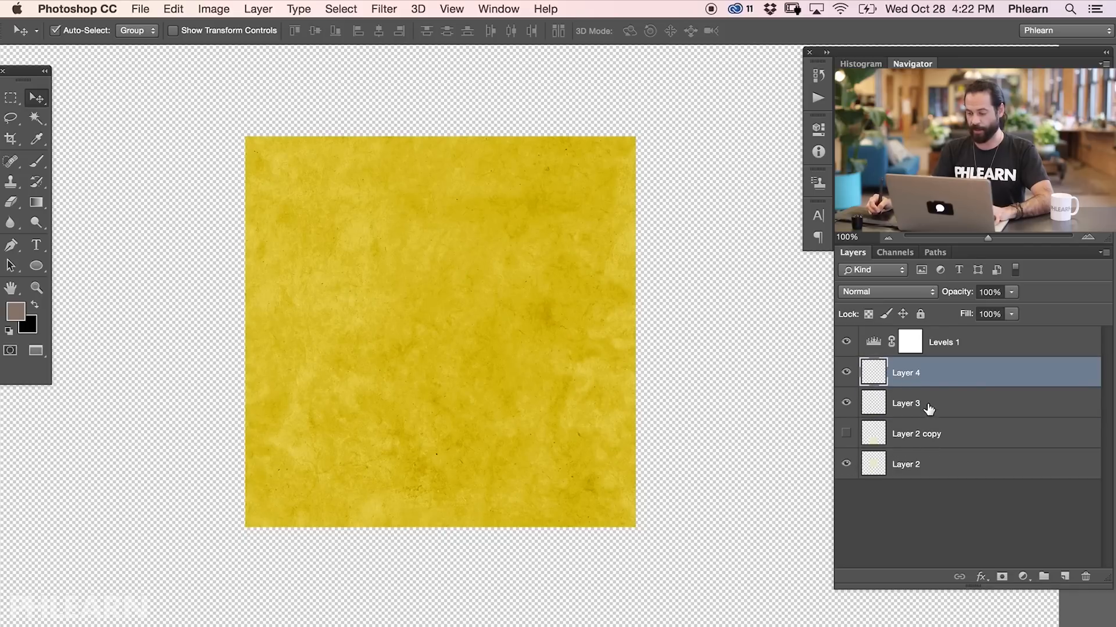
super+click(929, 405)
super+click(930, 466)
key(super+e)
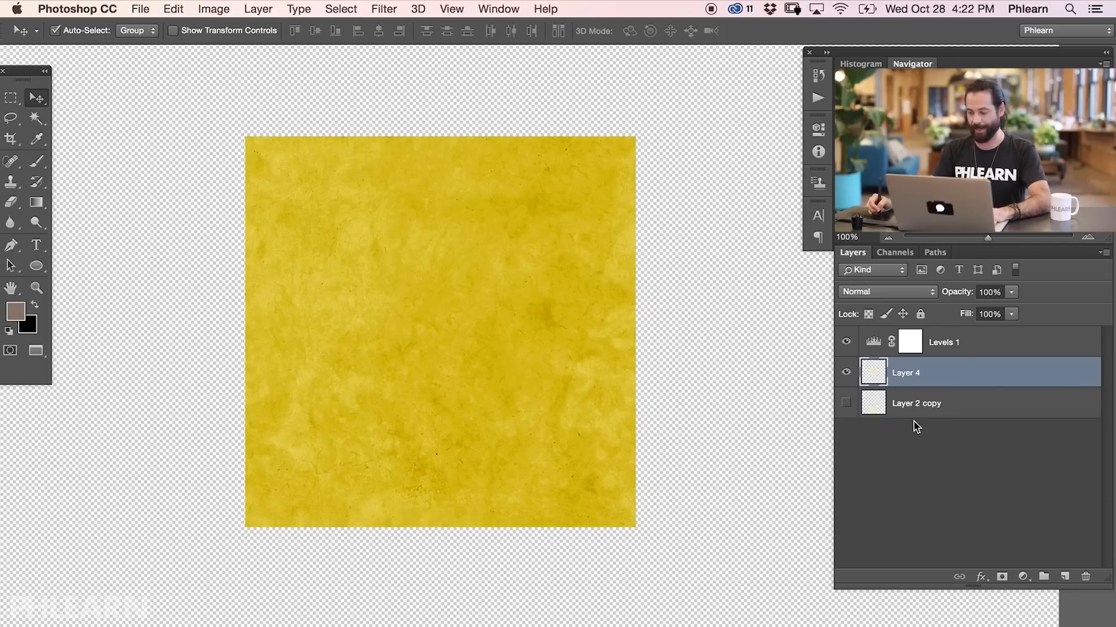
click(930, 407)
key(Delete)
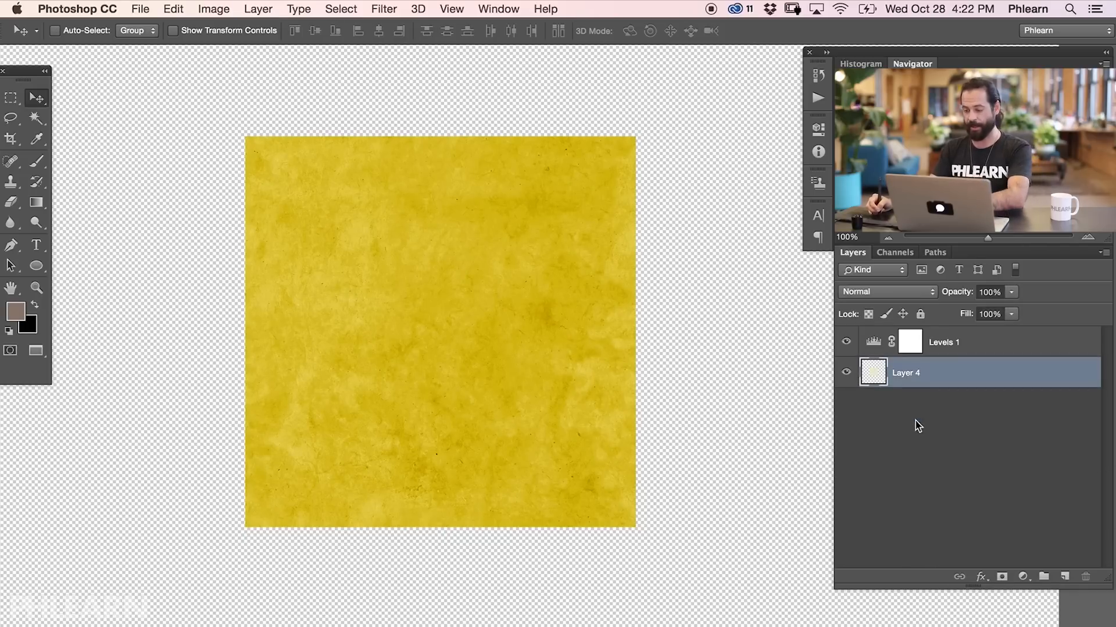
click(847, 374)
click(848, 374)
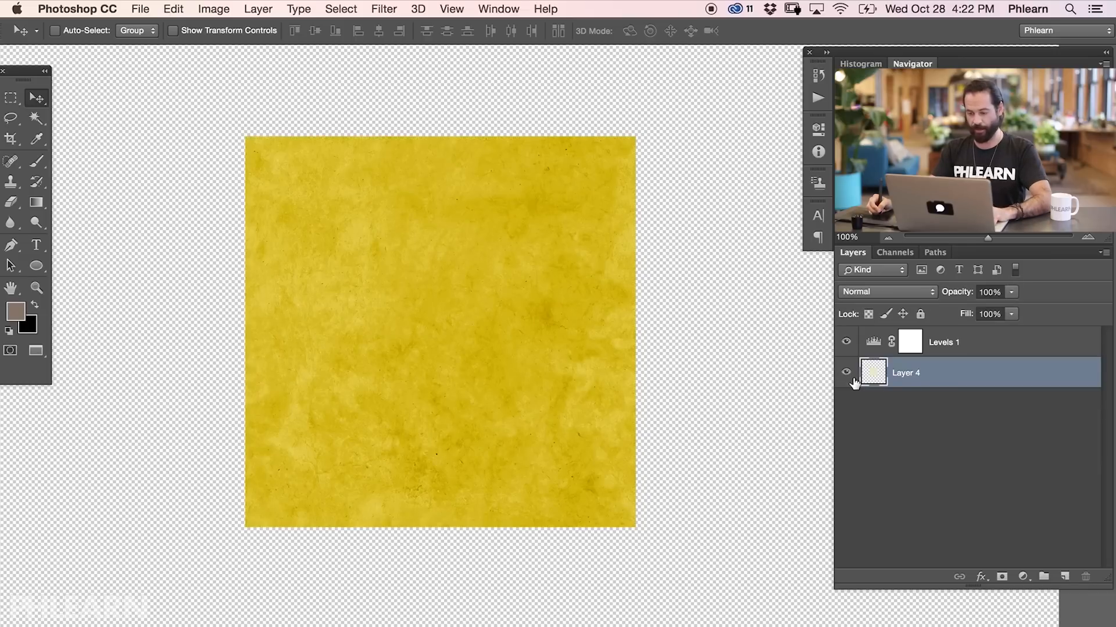
Step: Duplicate the merged tile and place the copy flush against the original's right edge
key(super+minus)
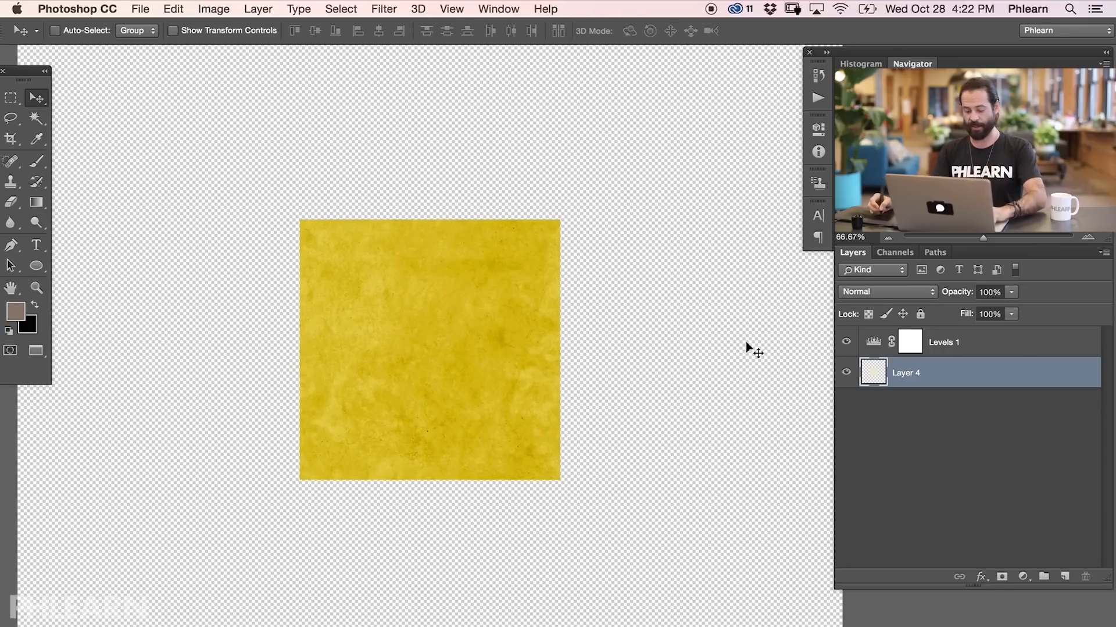
key(super+j)
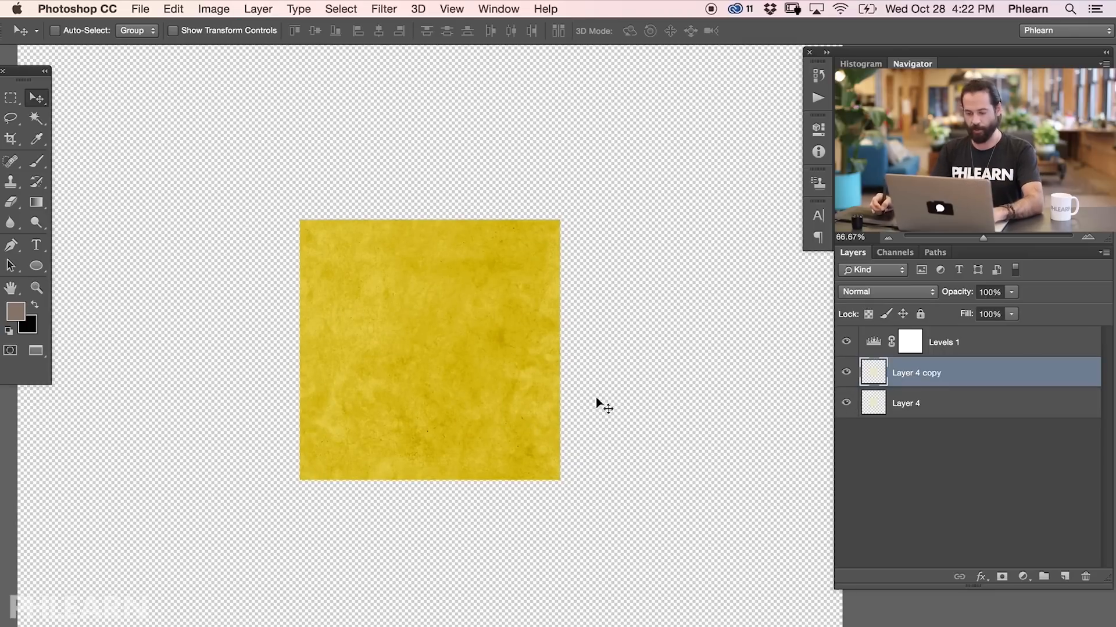
drag(456, 411, 710, 412)
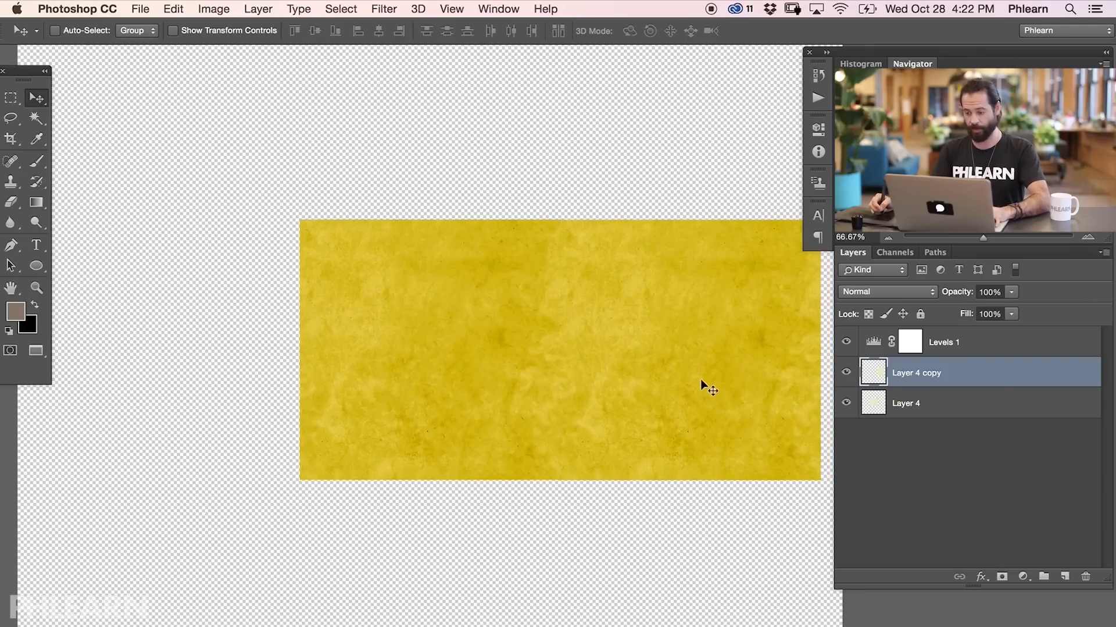
Step: Duplicate the tile copy and place the new one flush below the original tile
key(super+j)
drag(698, 324, 431, 586)
mouse_move(488, 565)
mouse_down()
mouse_move(494, 587)
mouse_move(507, 570)
mouse_up()
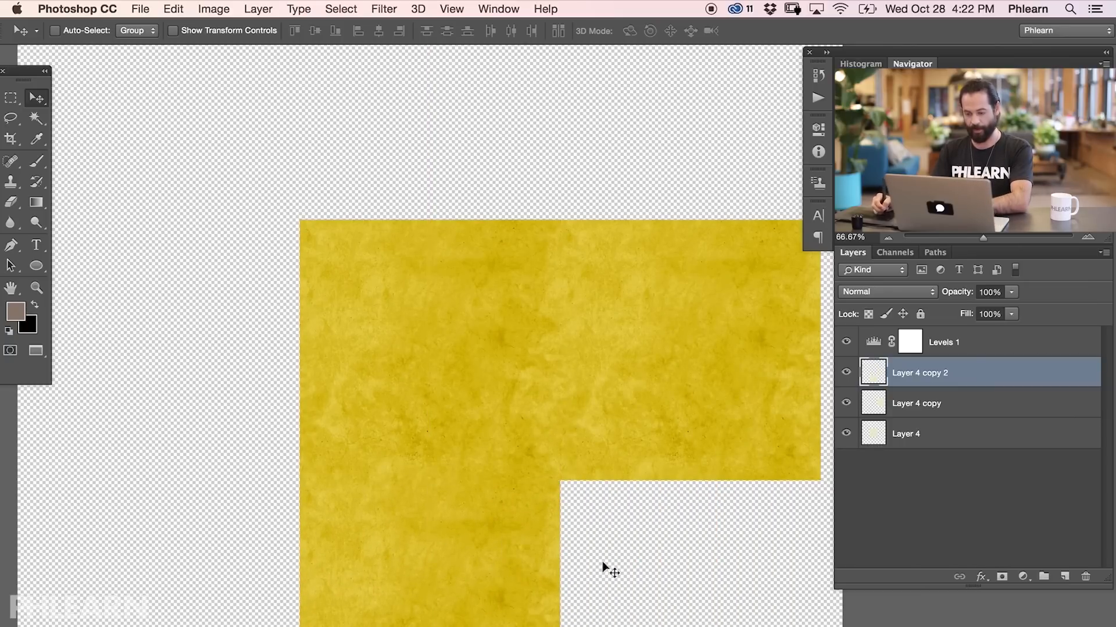
Step: Complete the two-by-two test tiling with one more flush tile copy and delete all three copies of Layer 4
drag(580, 573, 547, 478)
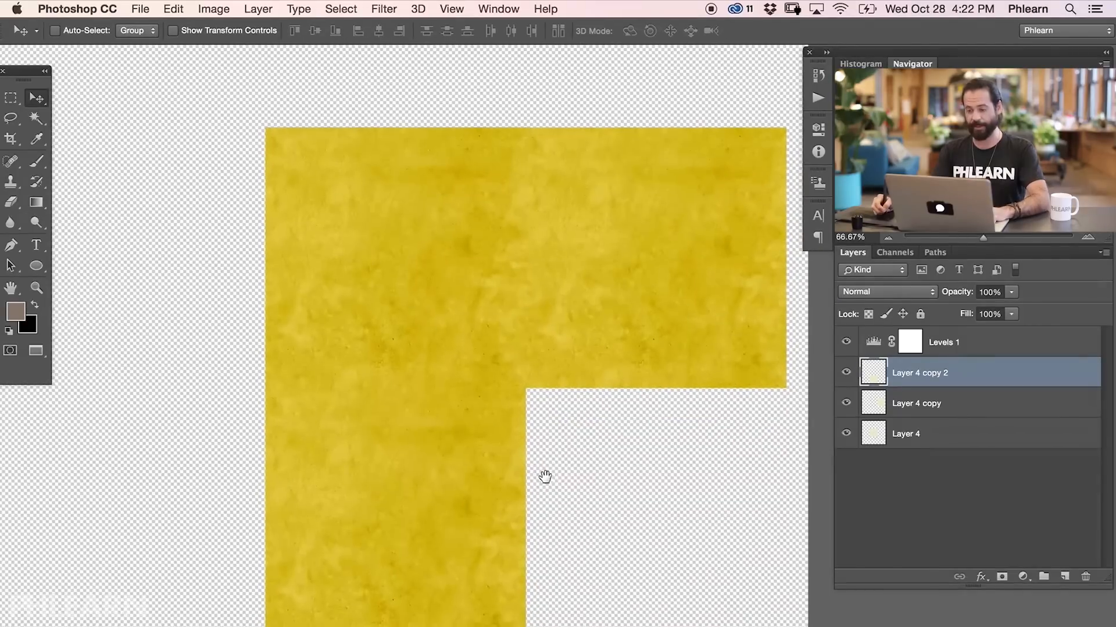
drag(435, 505, 654, 507)
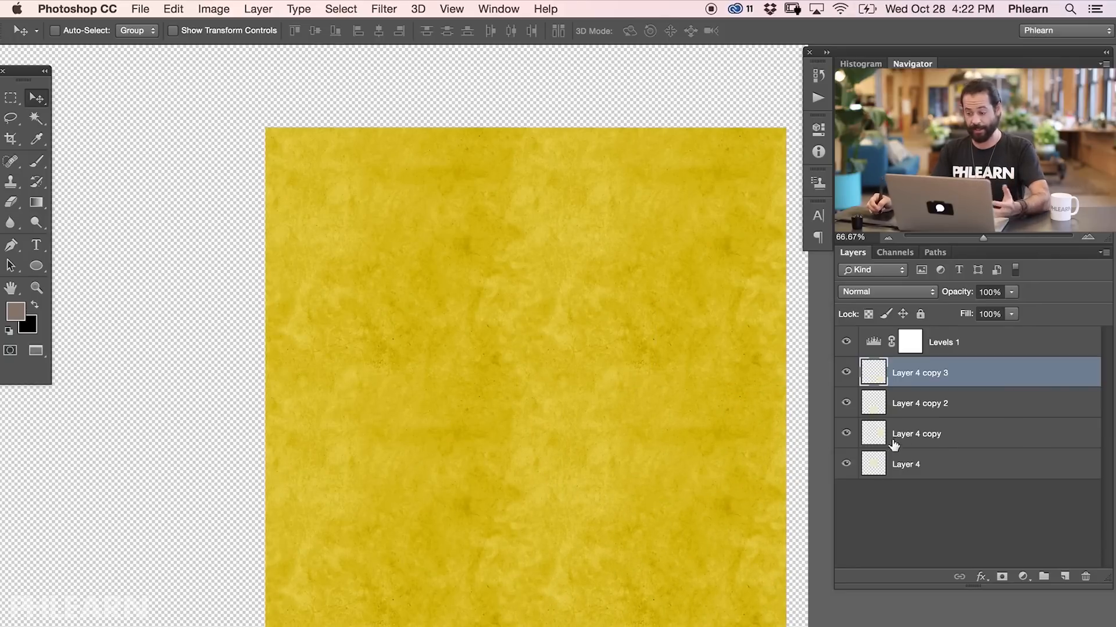
shift+click(930, 439)
key(Delete)
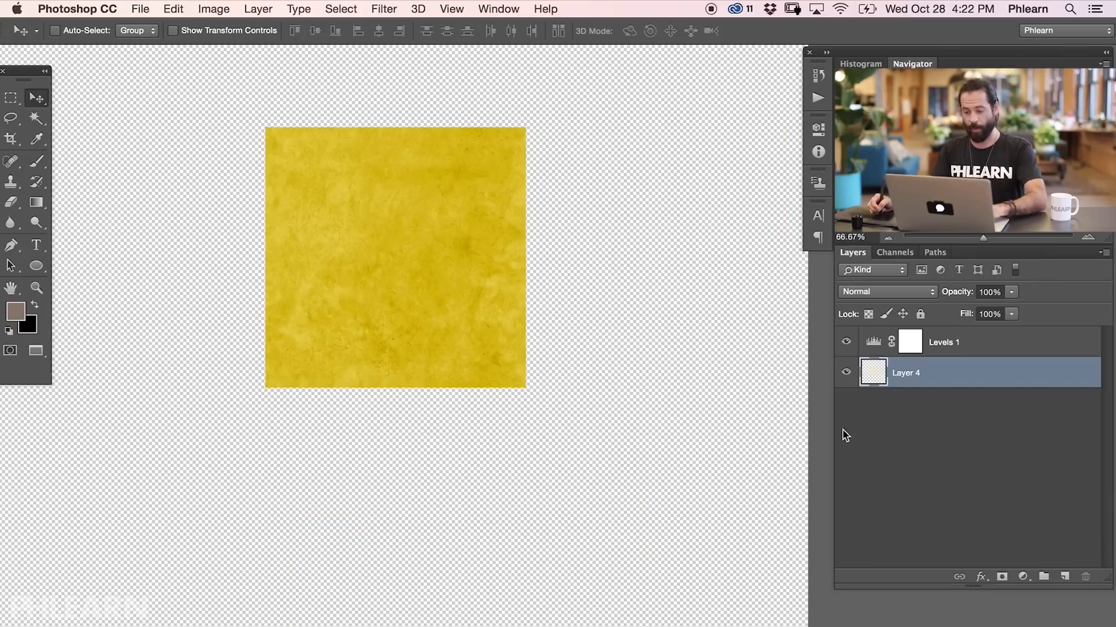
Step: Hide the Levels 1 adjustment and crop the canvas to the exact outline of the Layer 4 tile
click(847, 341)
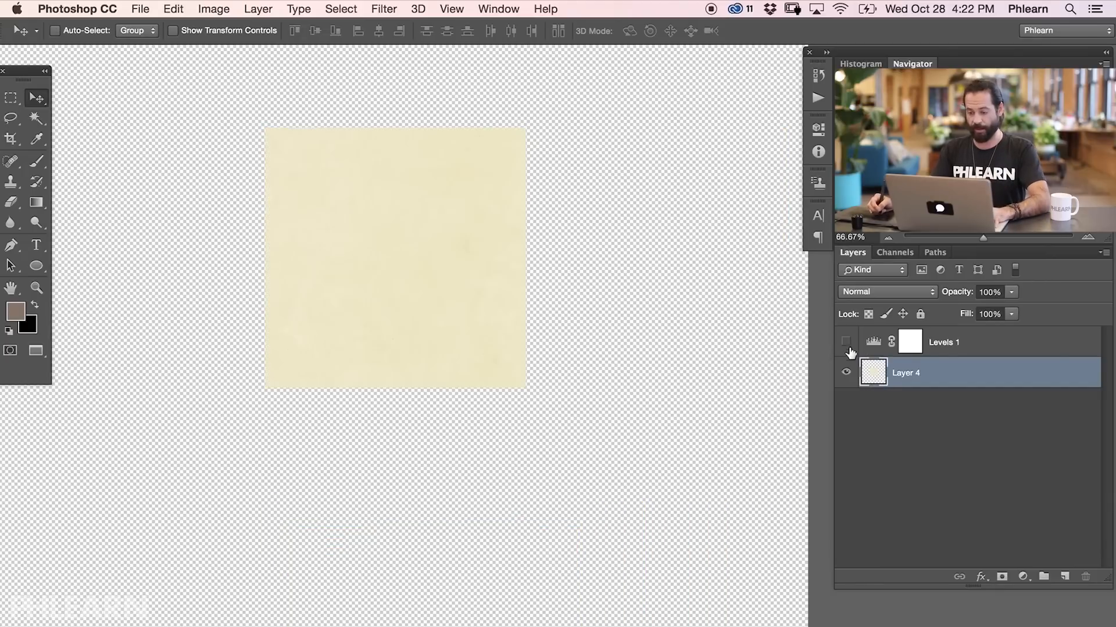
super+click(874, 378)
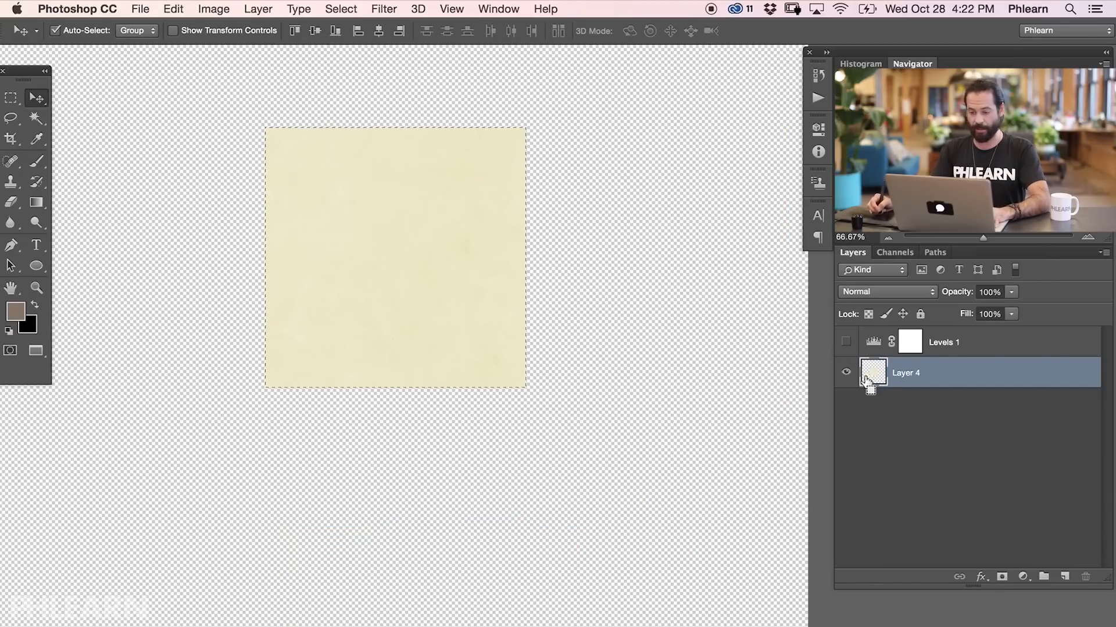
drag(533, 267, 603, 356)
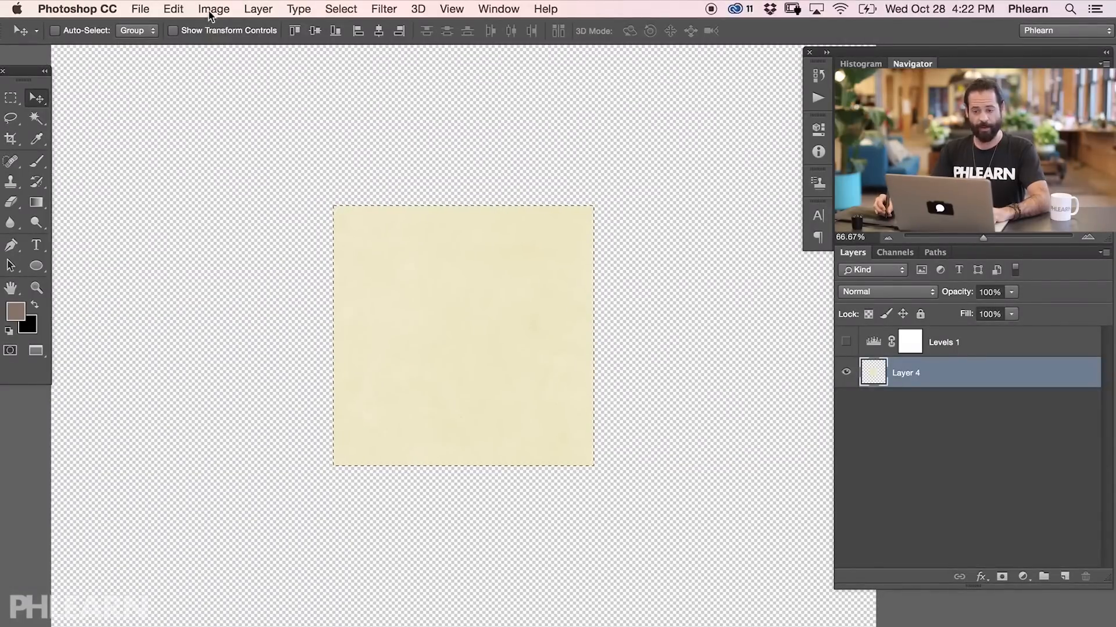
click(214, 9)
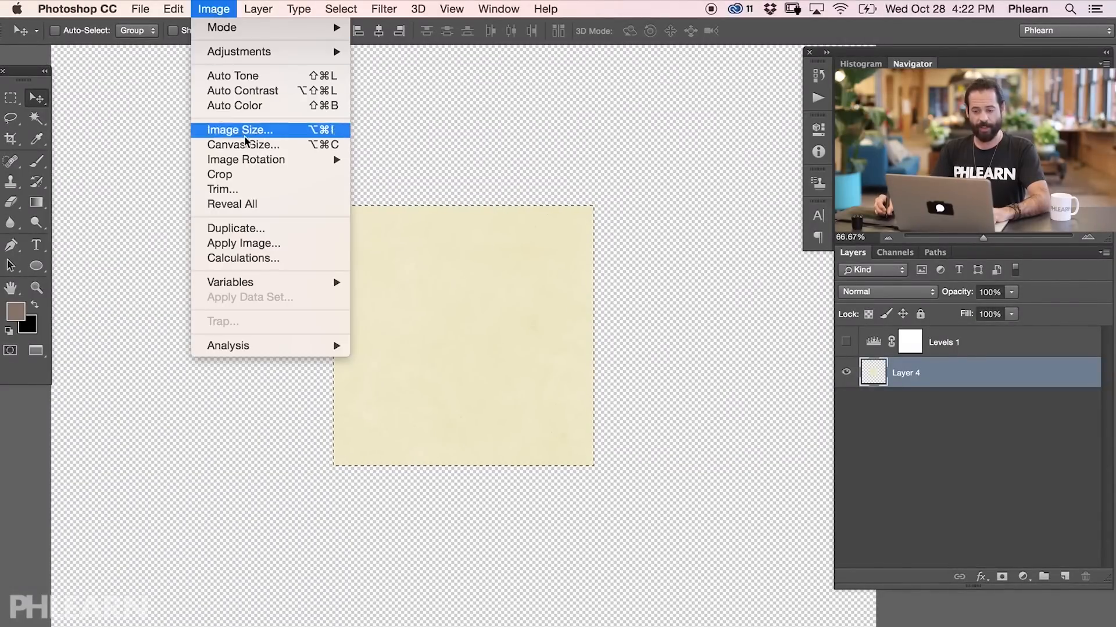
click(249, 174)
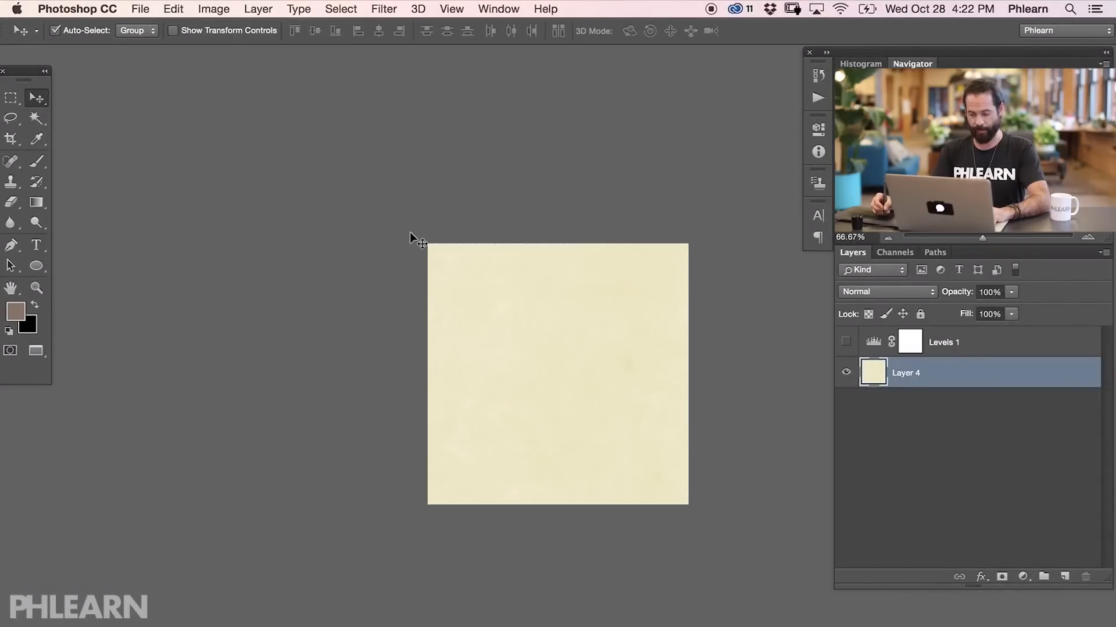
key(f)
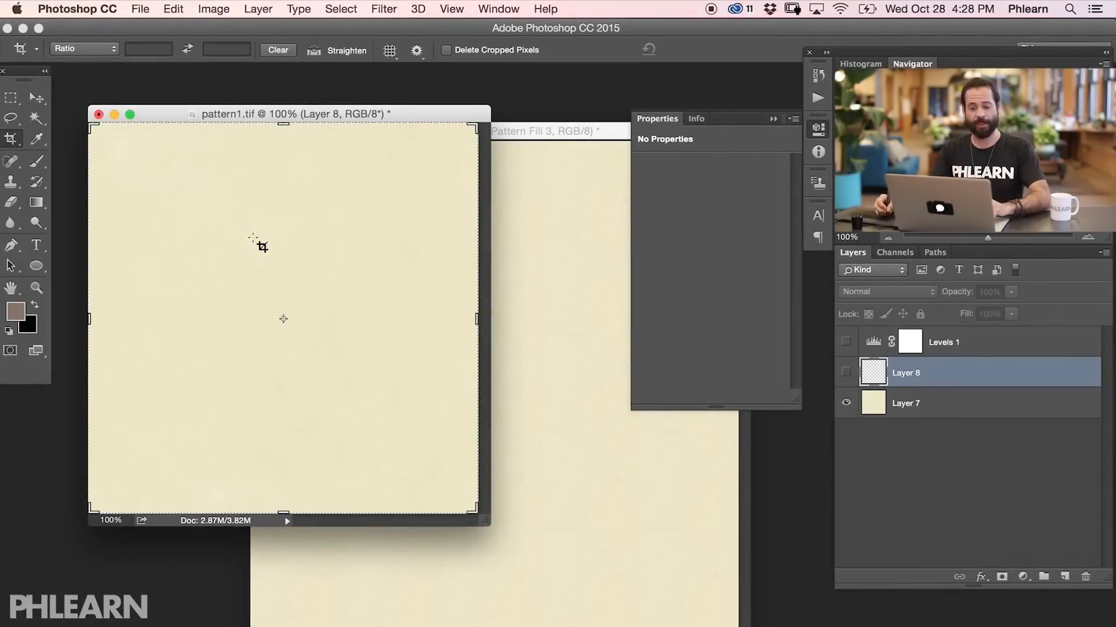
Step: Define the finished tile as a pattern named pattern1.tif
click(174, 9)
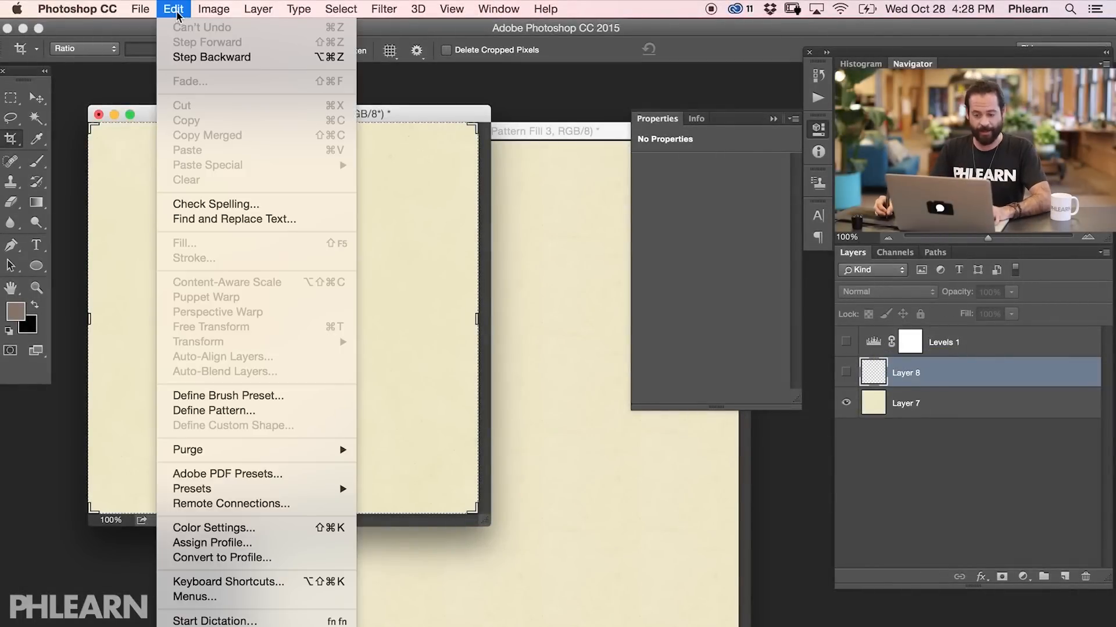
click(236, 411)
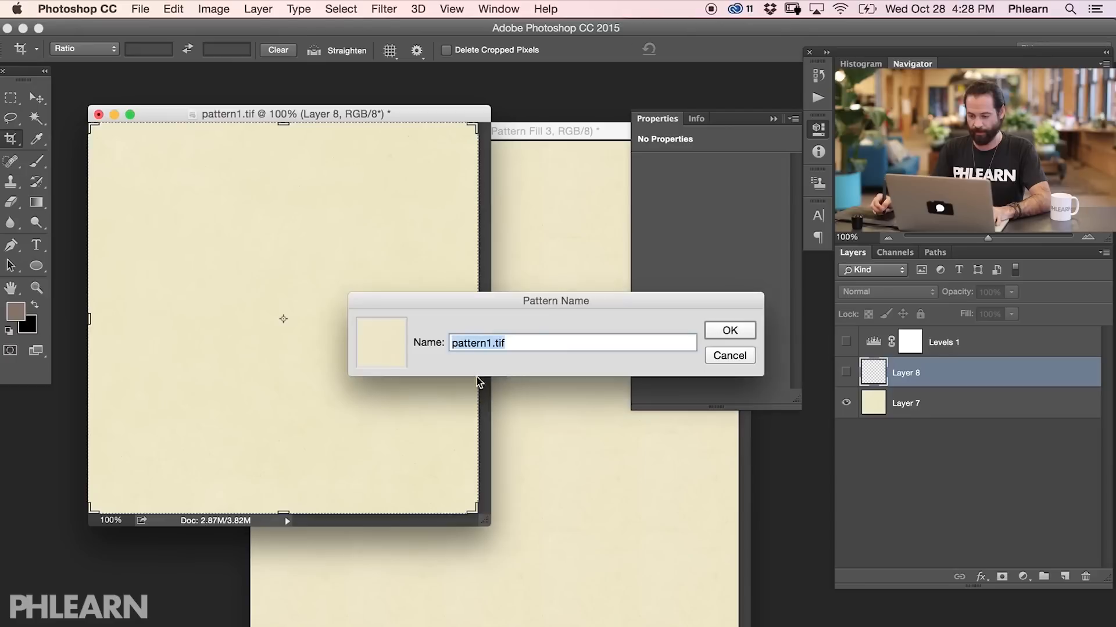
click(734, 333)
Step: Add a pattern fill layer with the new pattern at 100% scale to the Untitled-1 document
drag(592, 130, 555, 129)
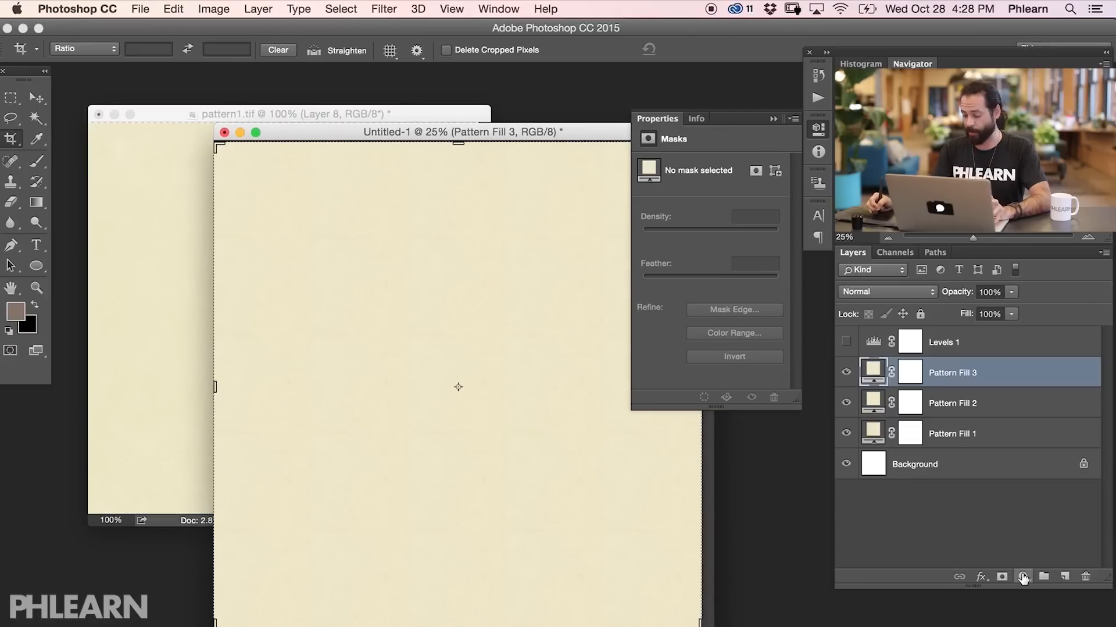
click(1023, 577)
click(1042, 613)
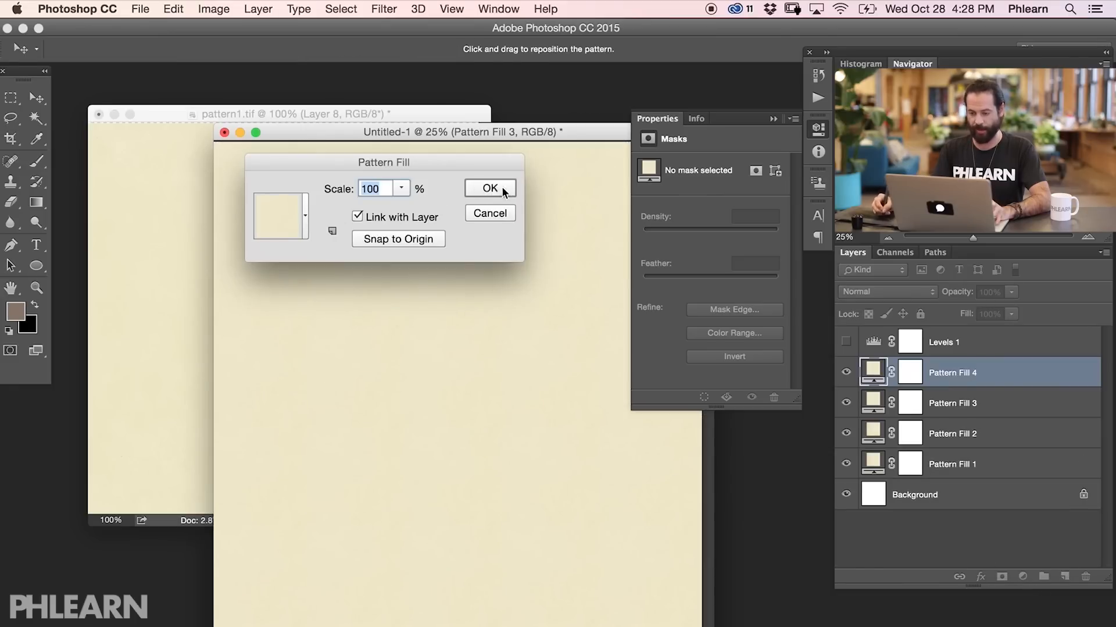
click(490, 188)
key(f)
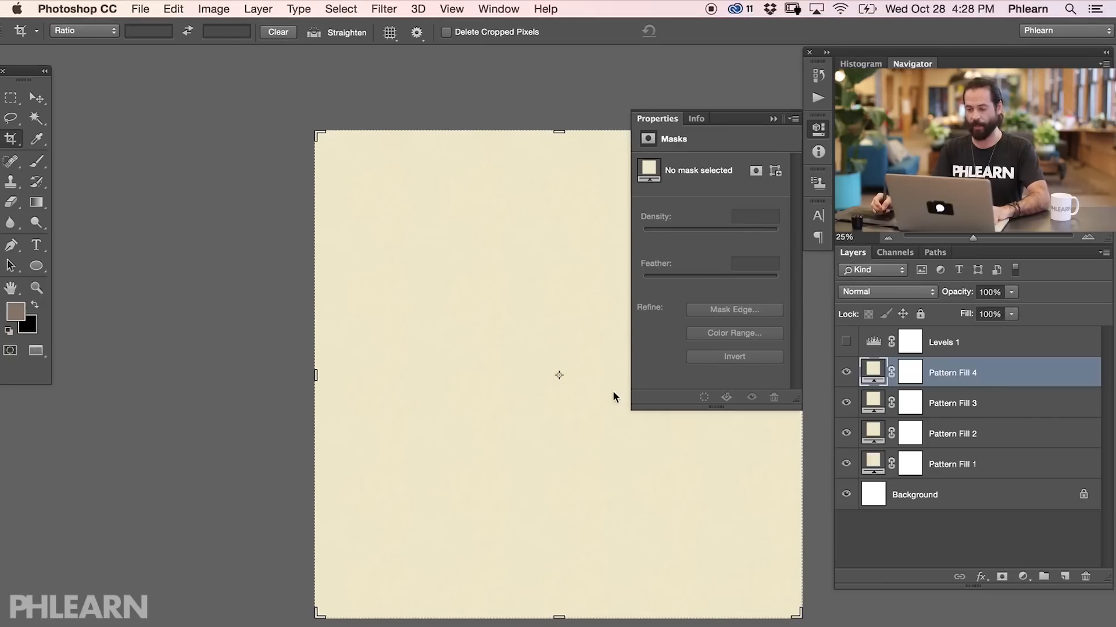
click(819, 131)
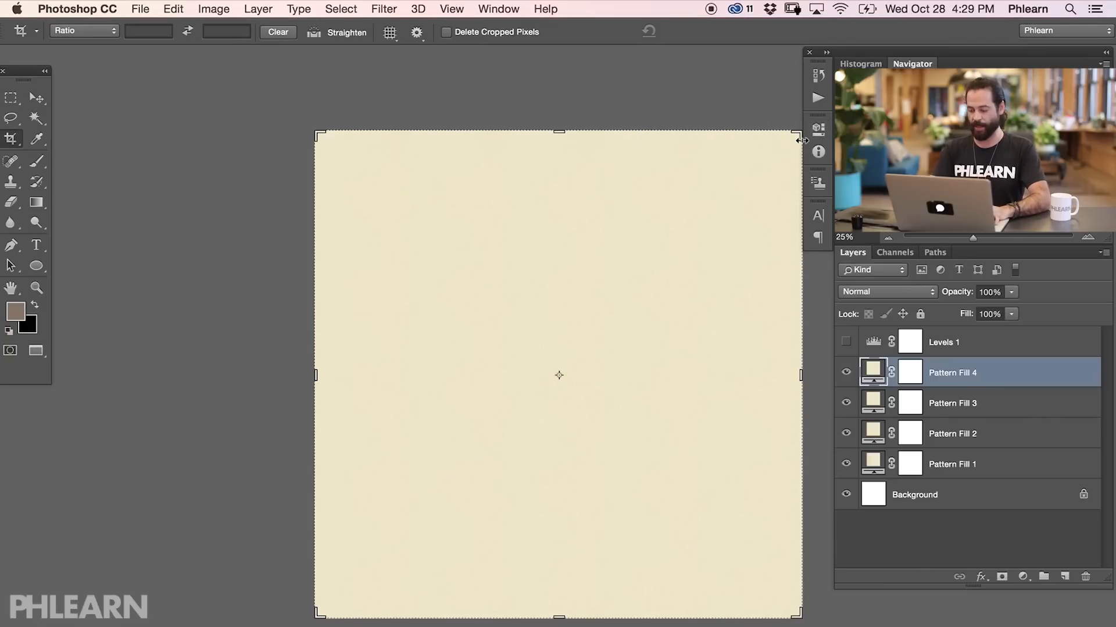
Step: Examine the new pattern fill up close across the canvas for visible seams or repeats
key(super+equal)
key(super+equal)
key(super+equal)
key(super+equal)
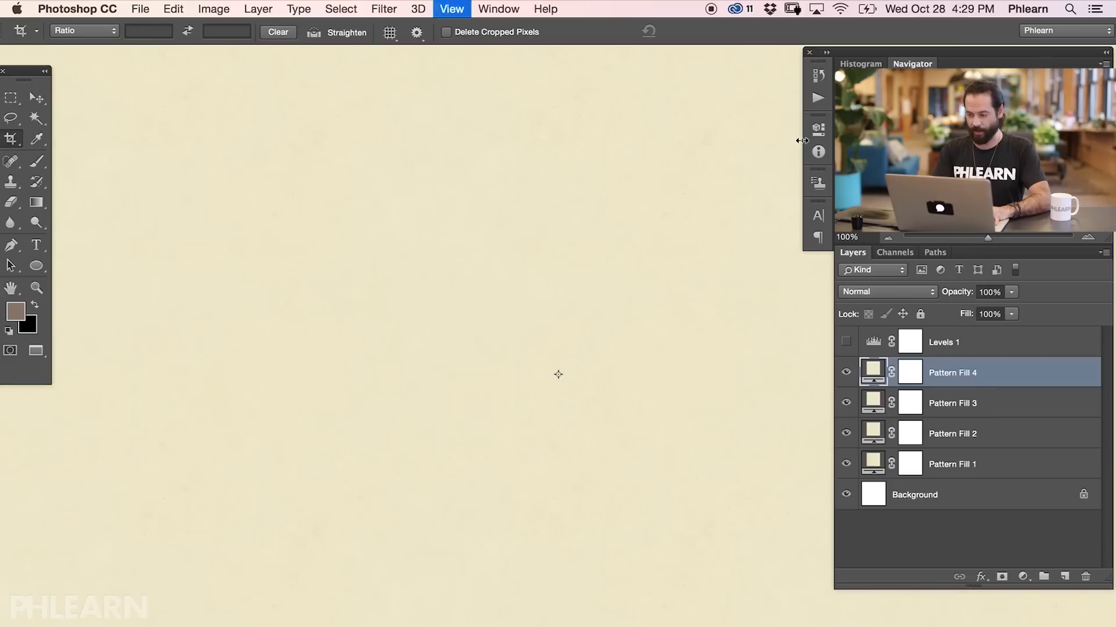
mouse_move(603, 342)
mouse_down()
mouse_move(426, 387)
mouse_move(366, 453)
mouse_move(458, 543)
mouse_up()
drag(272, 422, 582, 569)
drag(322, 468, 483, 442)
key(super+minus)
key(super+minus)
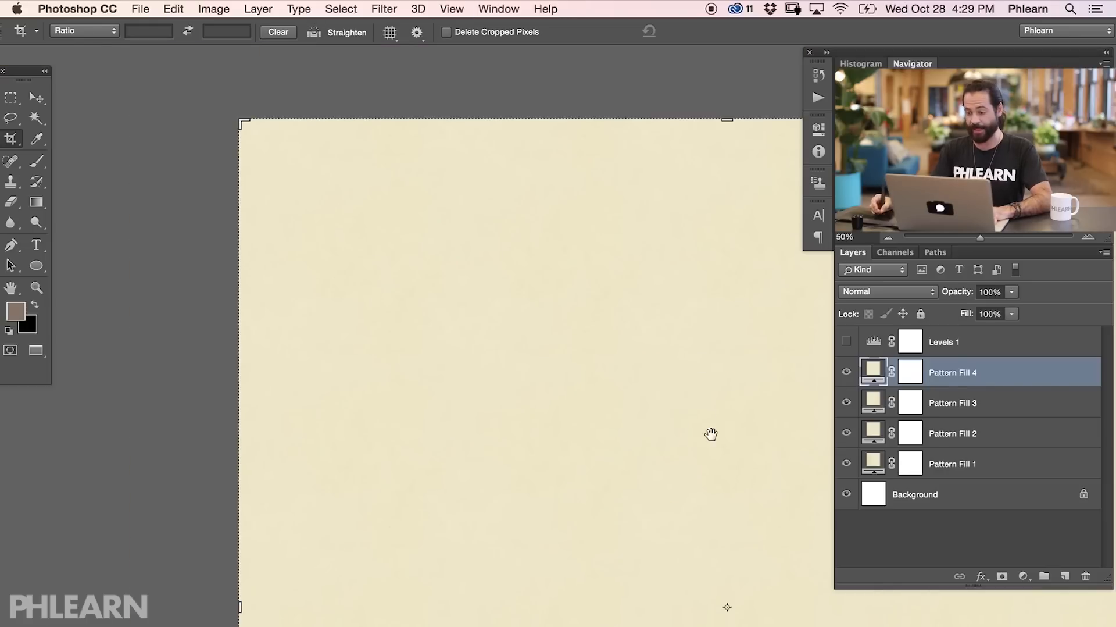
drag(710, 428, 512, 304)
Step: Hide Pattern Fill 2 and Pattern Fill 3 and toggle Pattern Fill 4 to compare it with Pattern Fill 1
drag(846, 377, 860, 446)
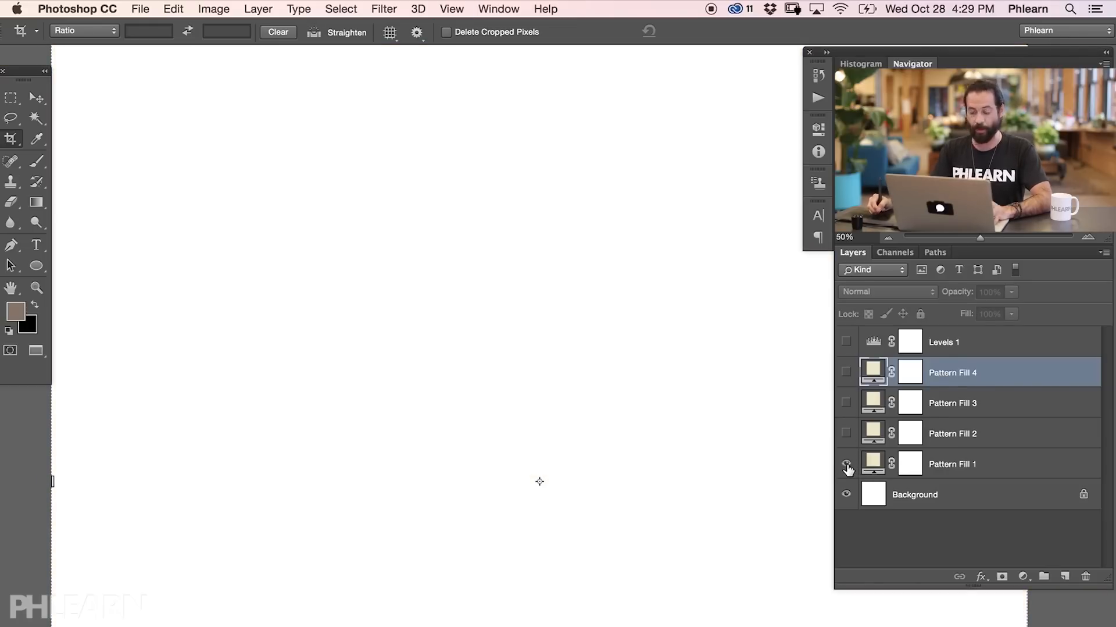
click(847, 465)
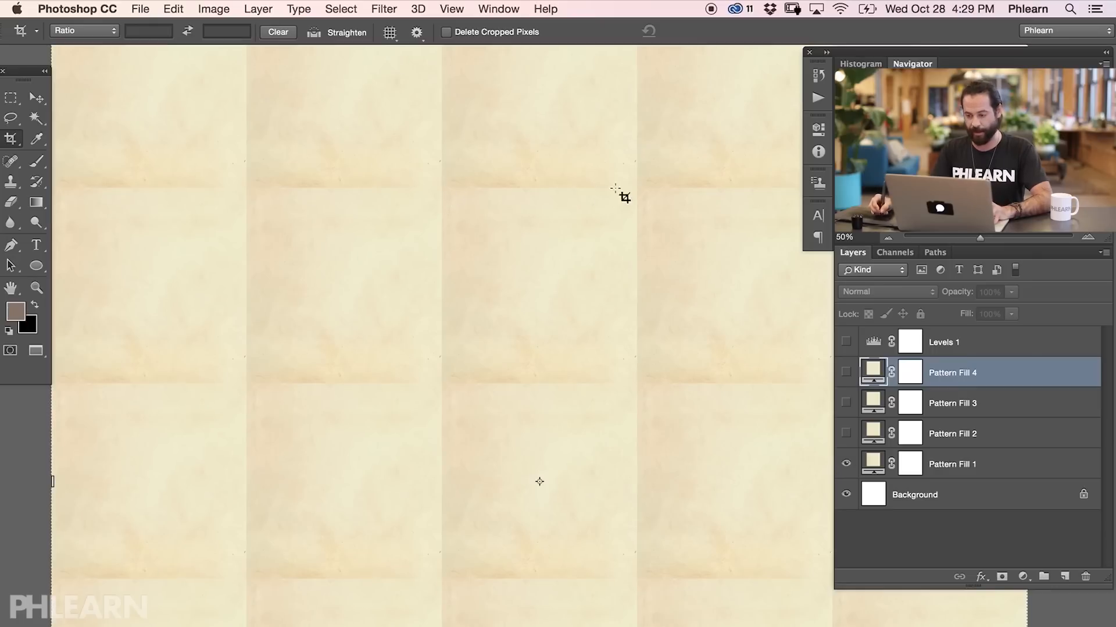
click(847, 373)
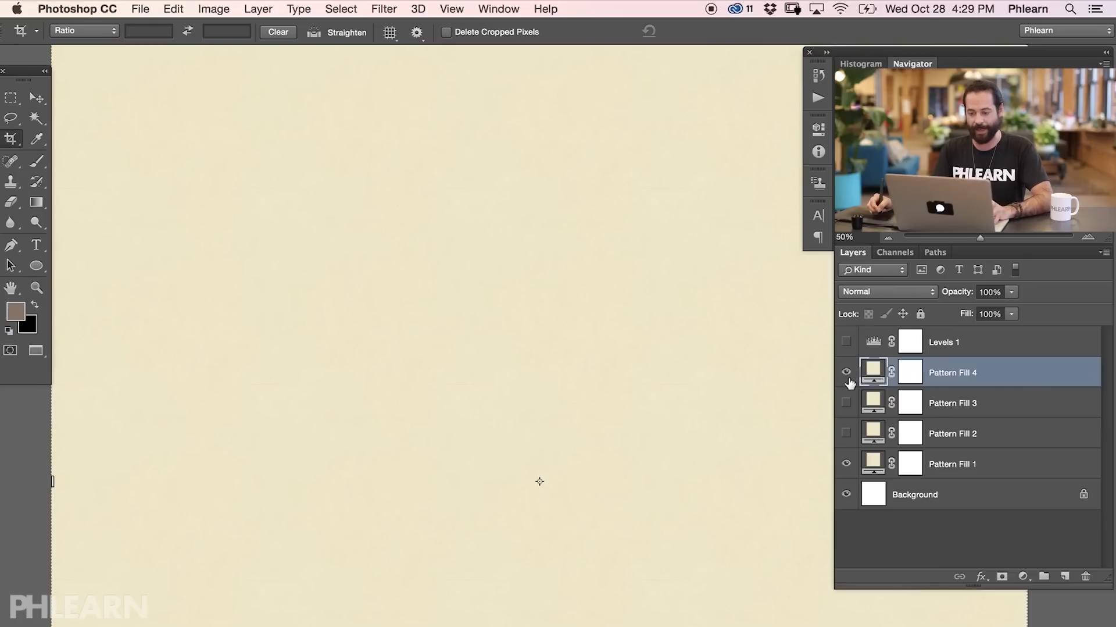
click(847, 377)
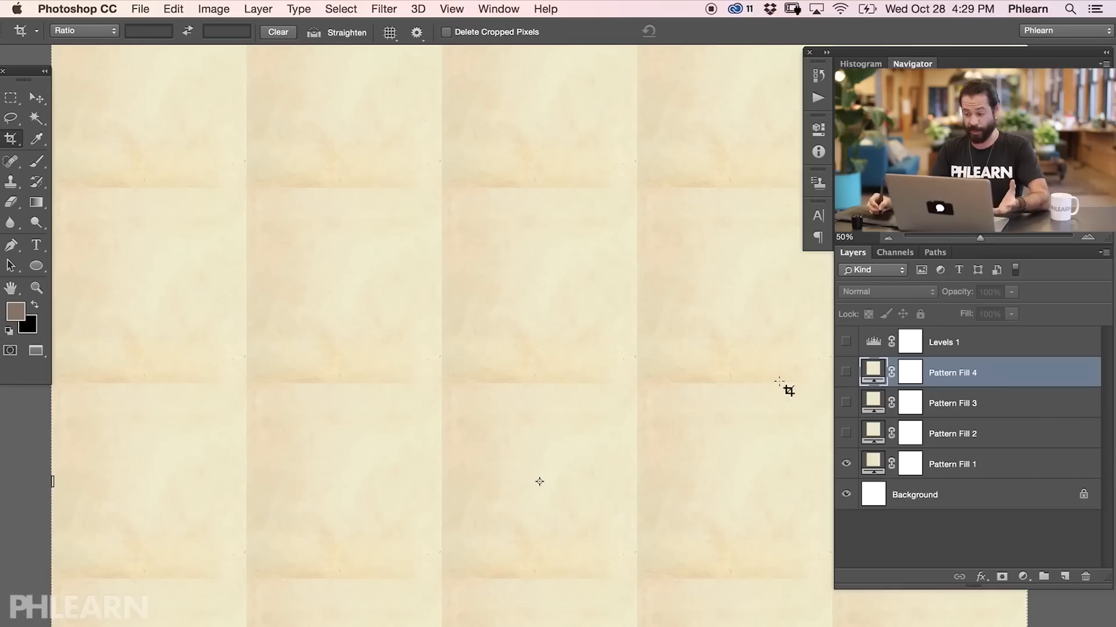
click(846, 372)
Step: Extend the canvas with the Crop tool to about twice its width and one and a half times its height
key(super+minus)
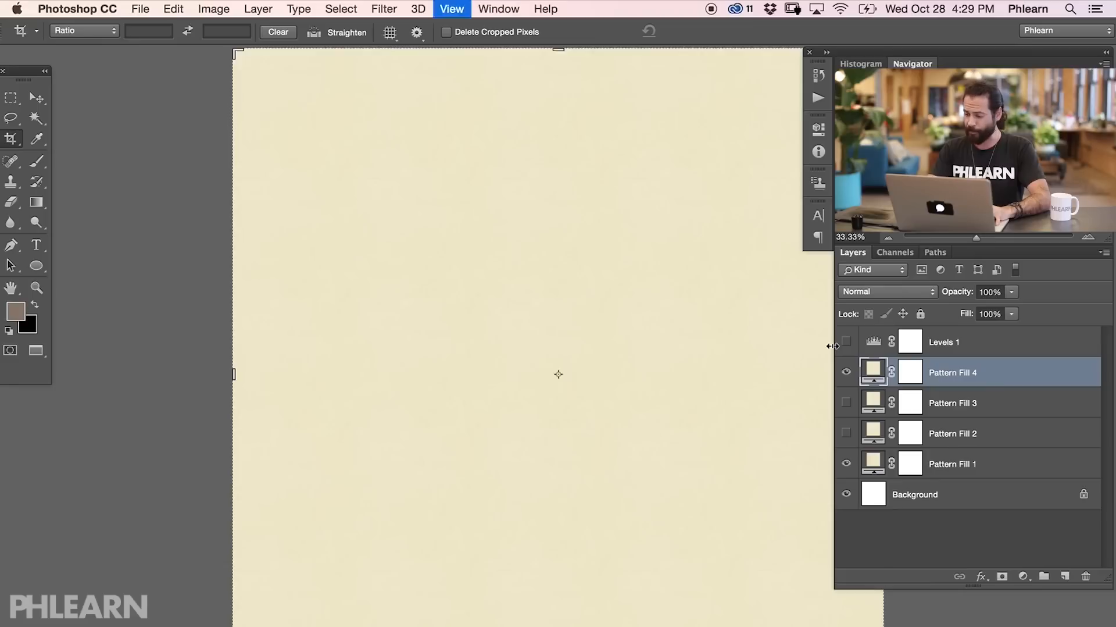
drag(715, 437, 535, 386)
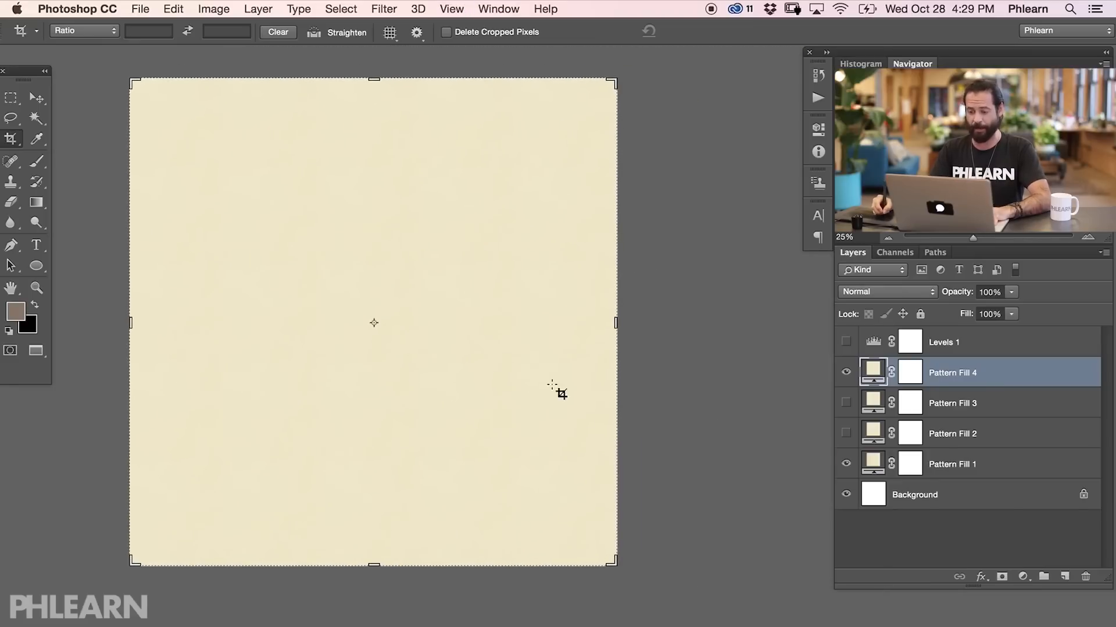
key(super+minus)
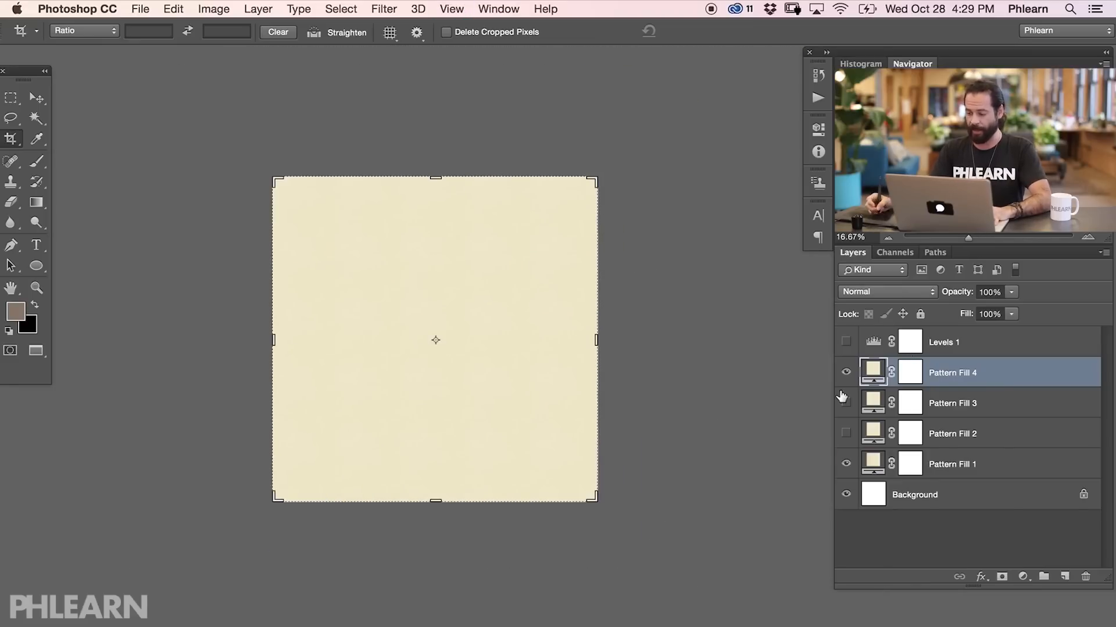
click(846, 373)
drag(598, 501, 775, 583)
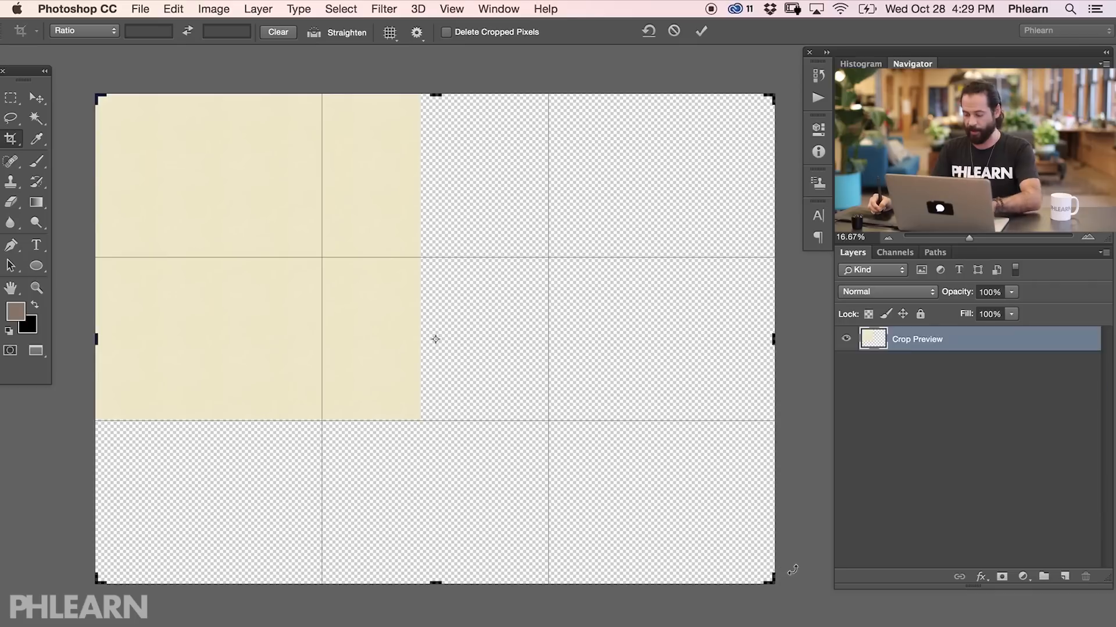
key(Return)
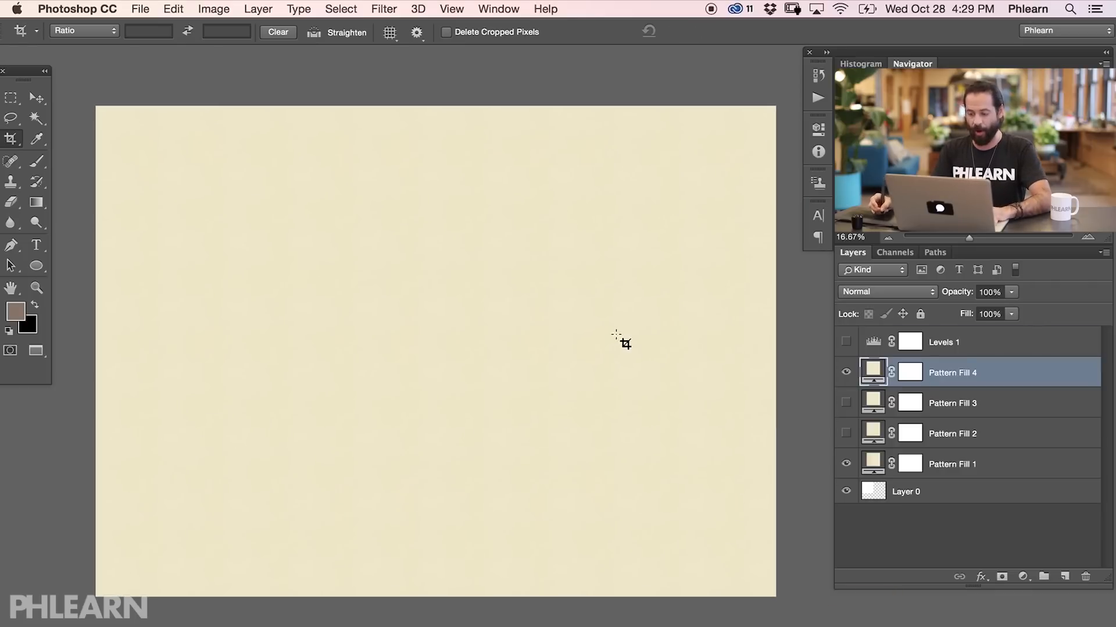
Step: Enlarge the canvas further in width and then in height so the pattern fills a bigger area
click(761, 361)
drag(774, 351, 871, 353)
key(Return)
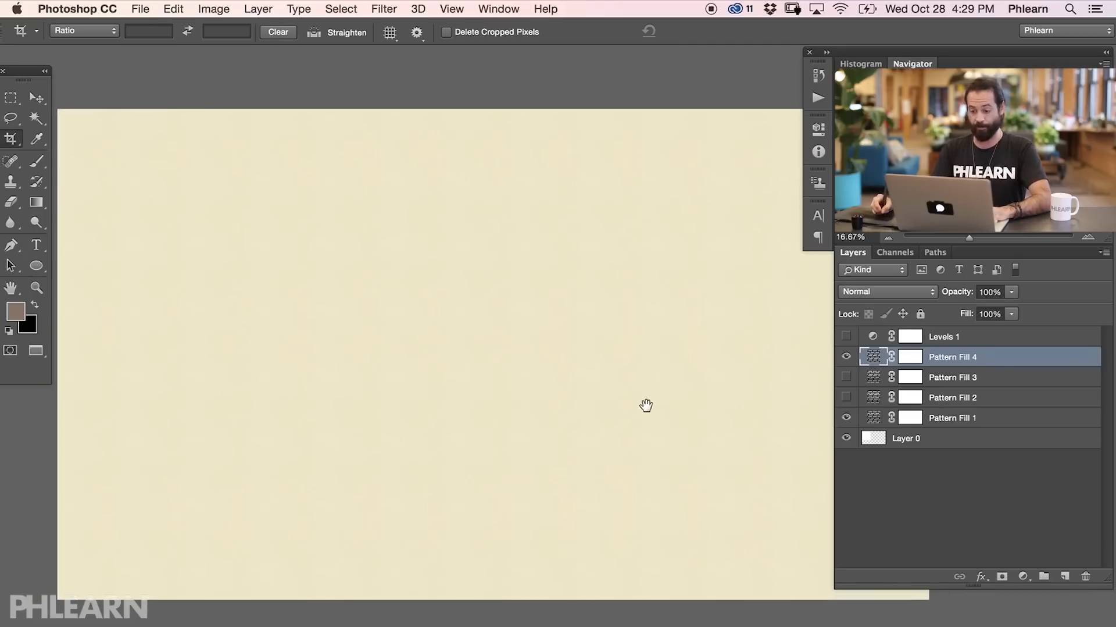
click(571, 457)
drag(496, 608, 497, 626)
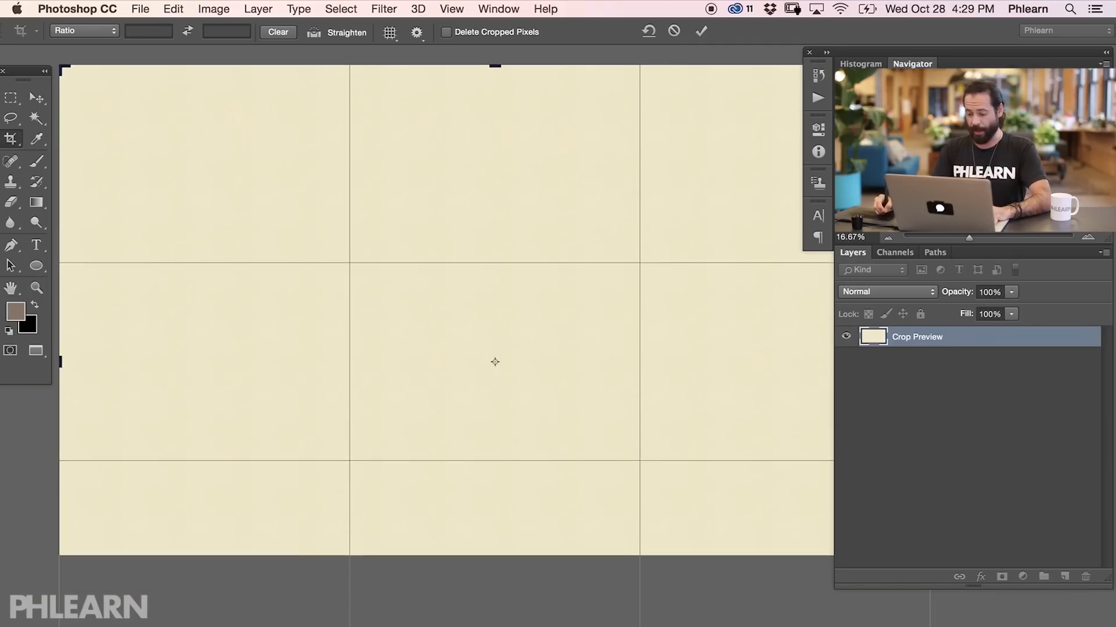
key(Return)
drag(625, 435, 593, 433)
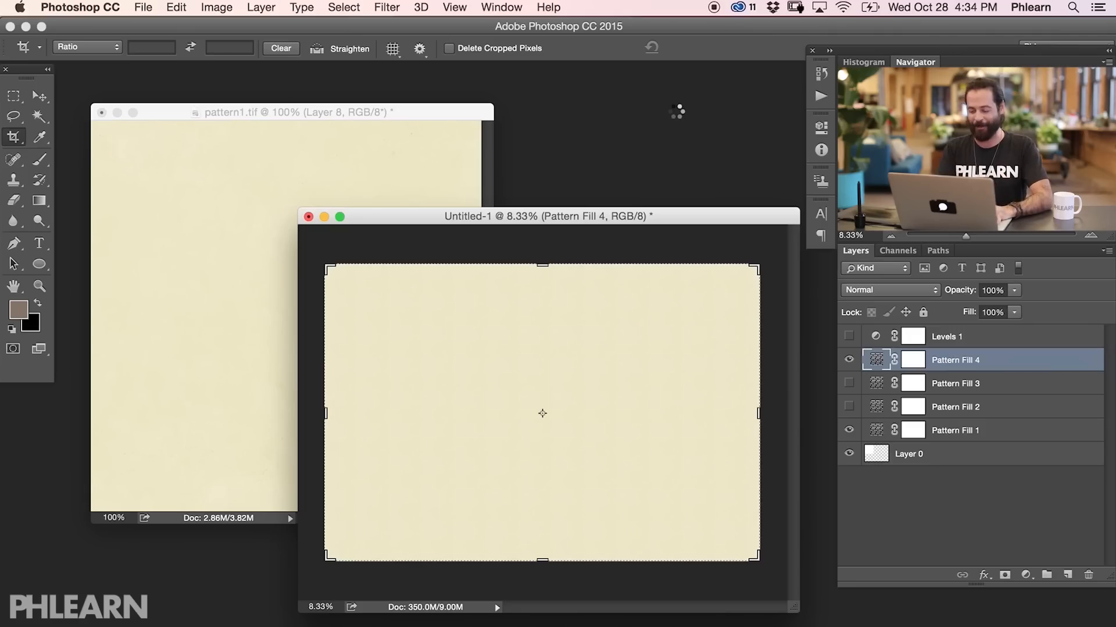
Step: Open Pinup.png and PinupTitle.png from the Create Patterns folder
key(super+o)
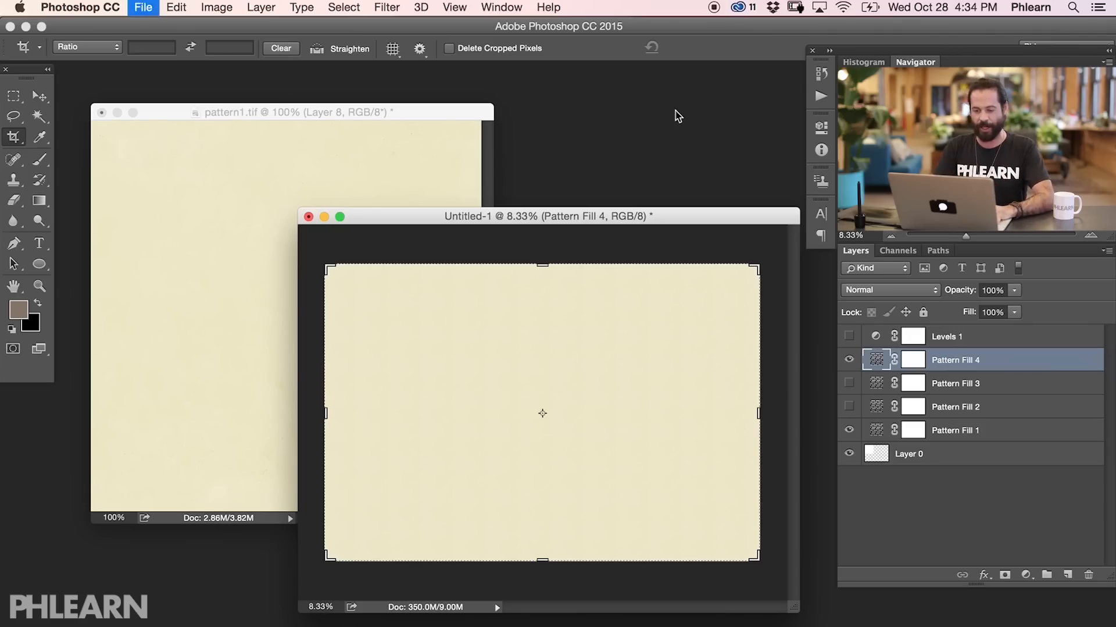
click(425, 90)
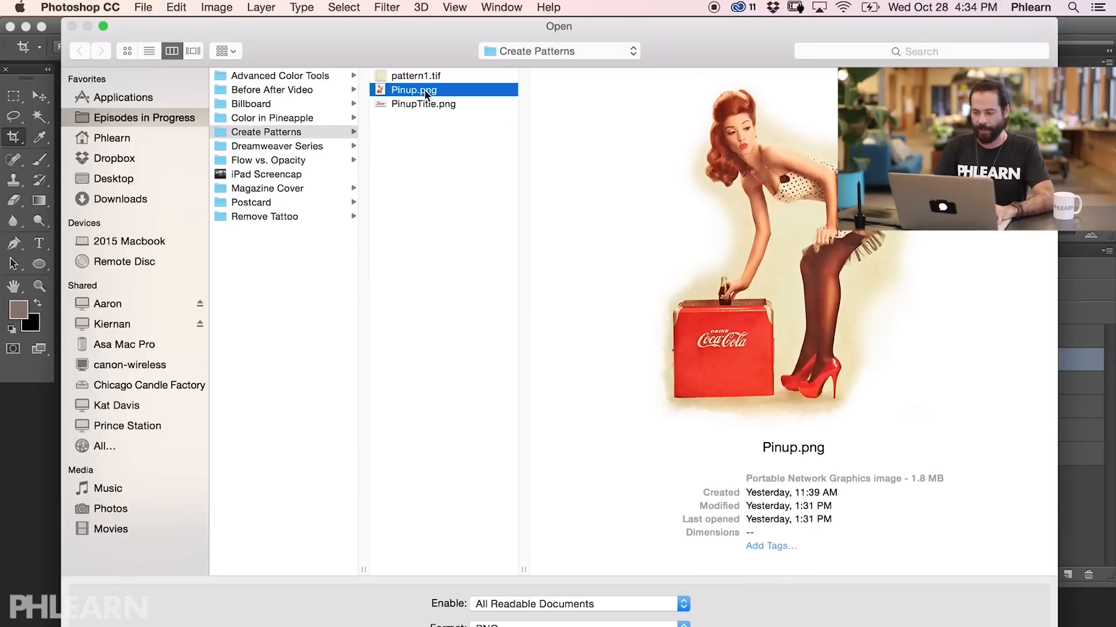
shift+click(410, 104)
key(Return)
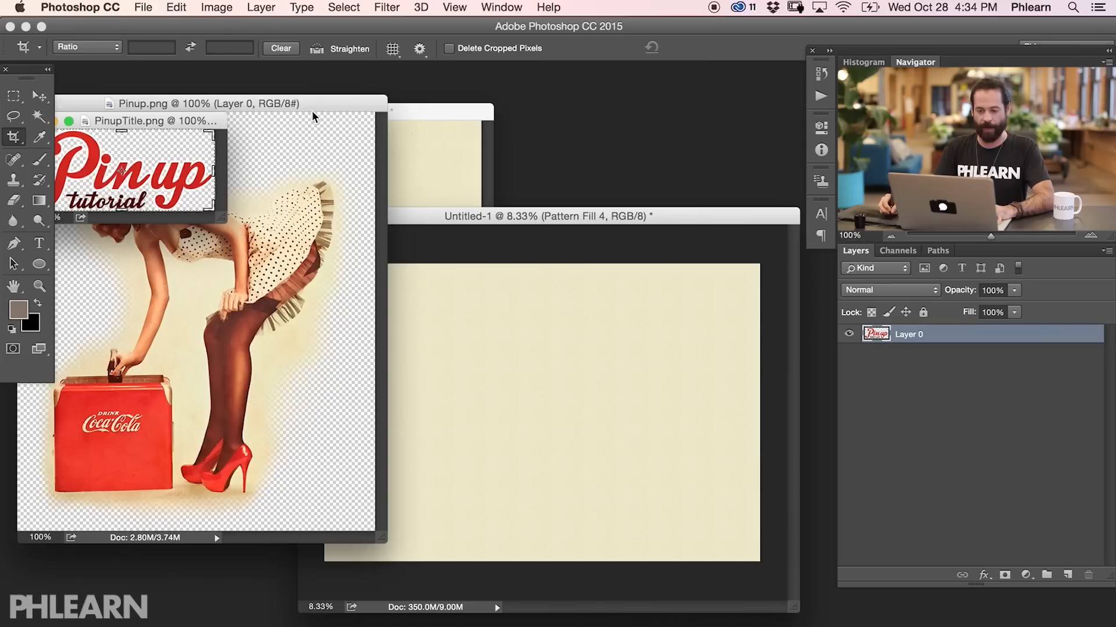
Step: Arrange the Pinup.png and PinupTitle.png windows side by side and copy the title artwork into Pinup.png
drag(179, 120, 650, 98)
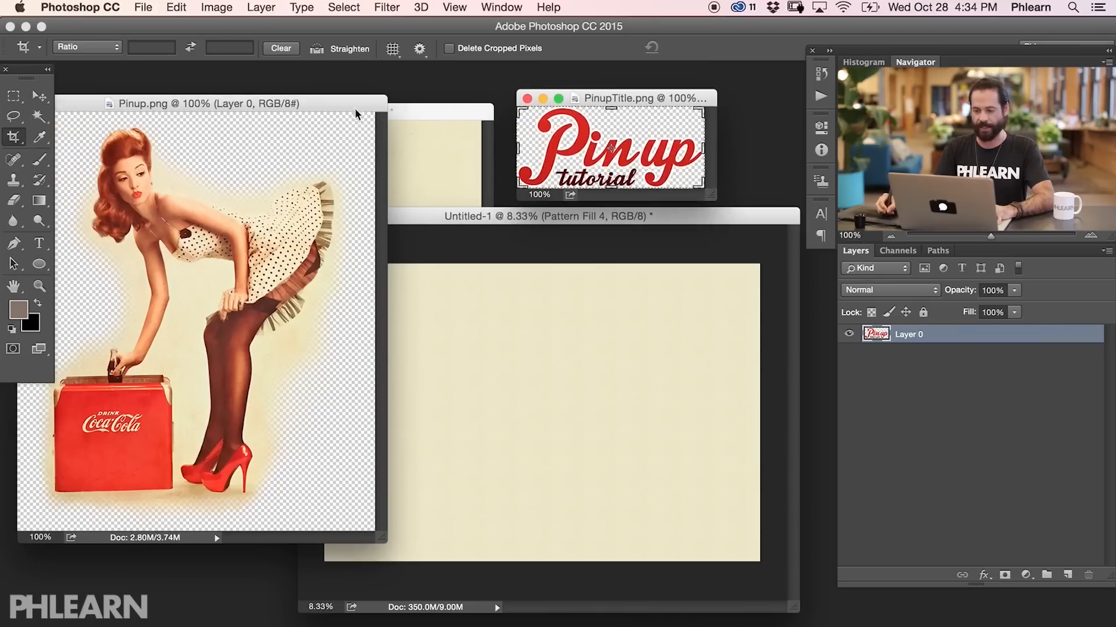
drag(355, 107, 428, 89)
key(v)
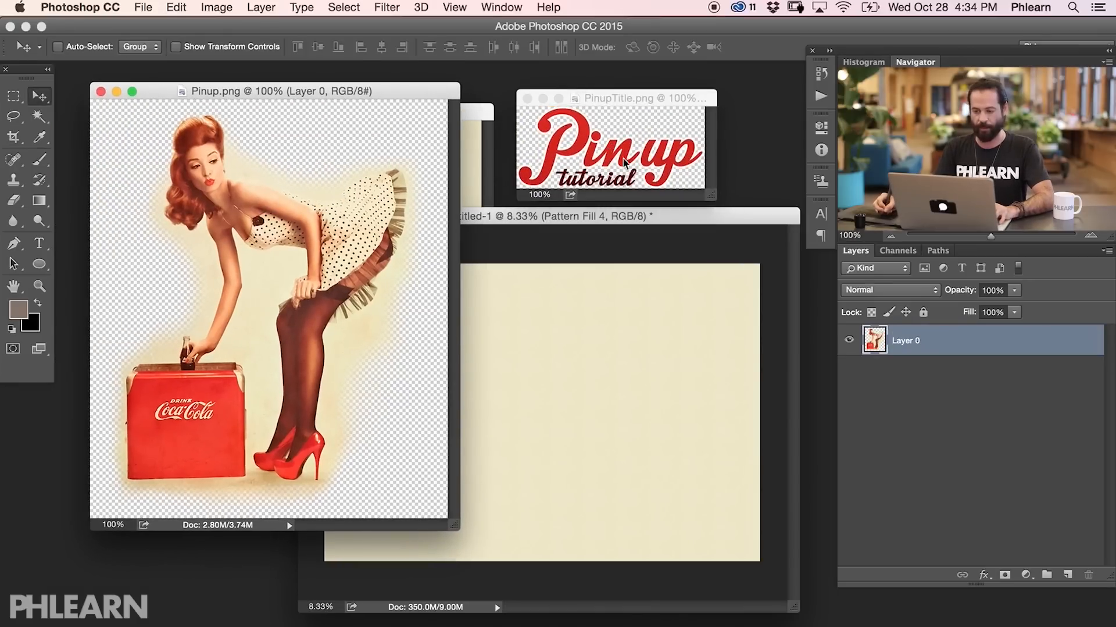
click(605, 139)
drag(571, 153, 231, 316)
Step: Move the title artwork up above the woman's head at the canvas's upper edge
drag(286, 377, 314, 310)
key(f)
drag(516, 304, 497, 307)
drag(550, 429, 518, 424)
drag(518, 469, 519, 400)
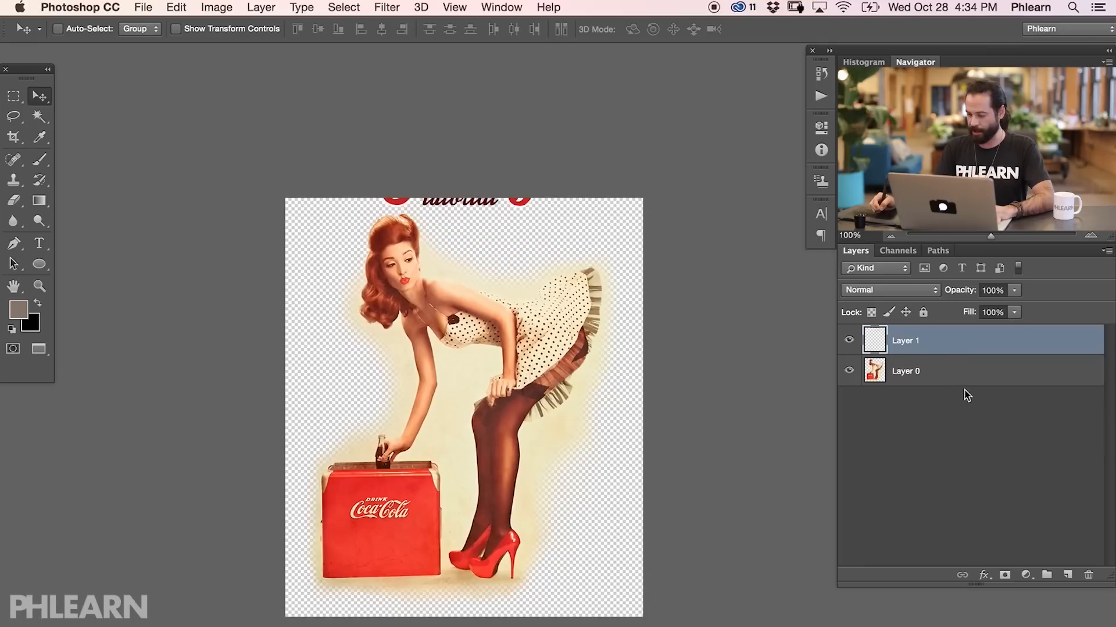
Step: Add a Pattern Fill layer with the paper pattern at 100% scale and place it beneath the title and woman layers
click(1027, 574)
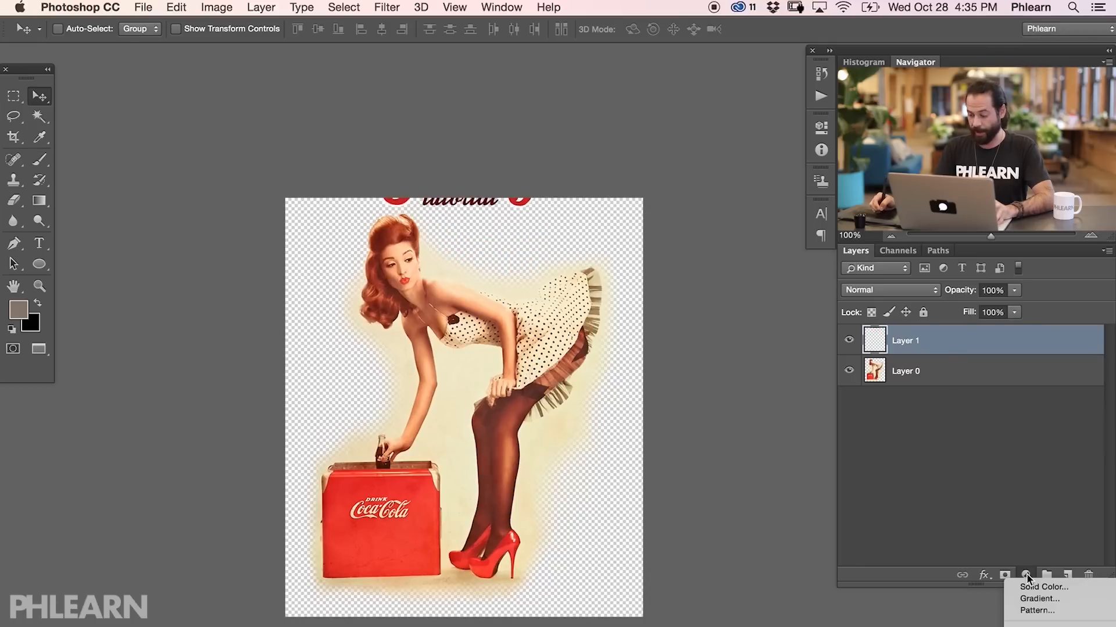
click(1036, 611)
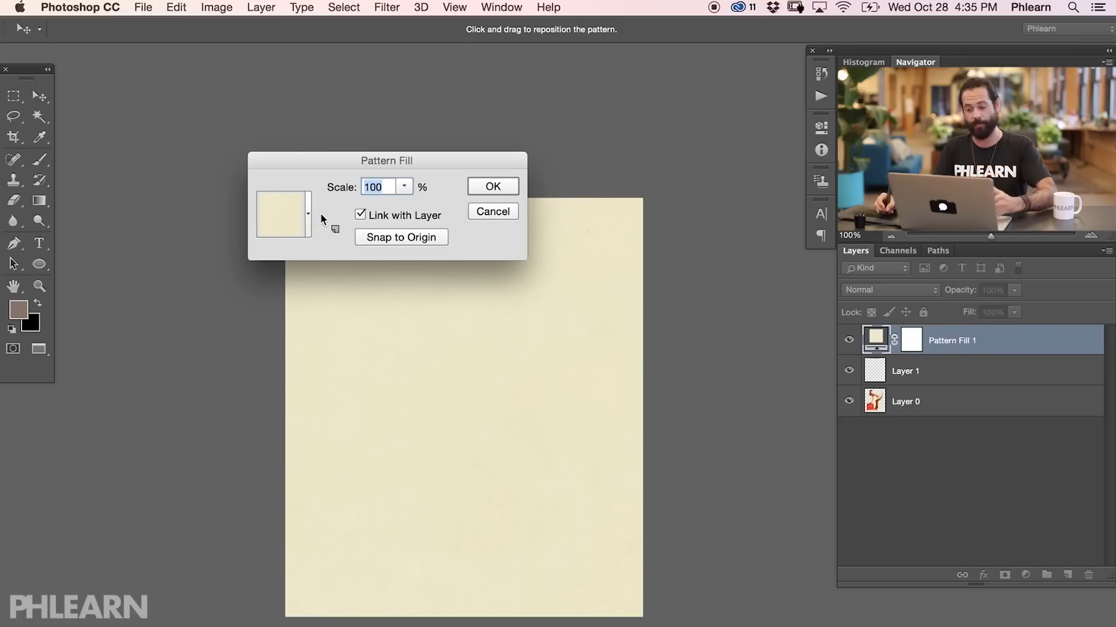
click(499, 189)
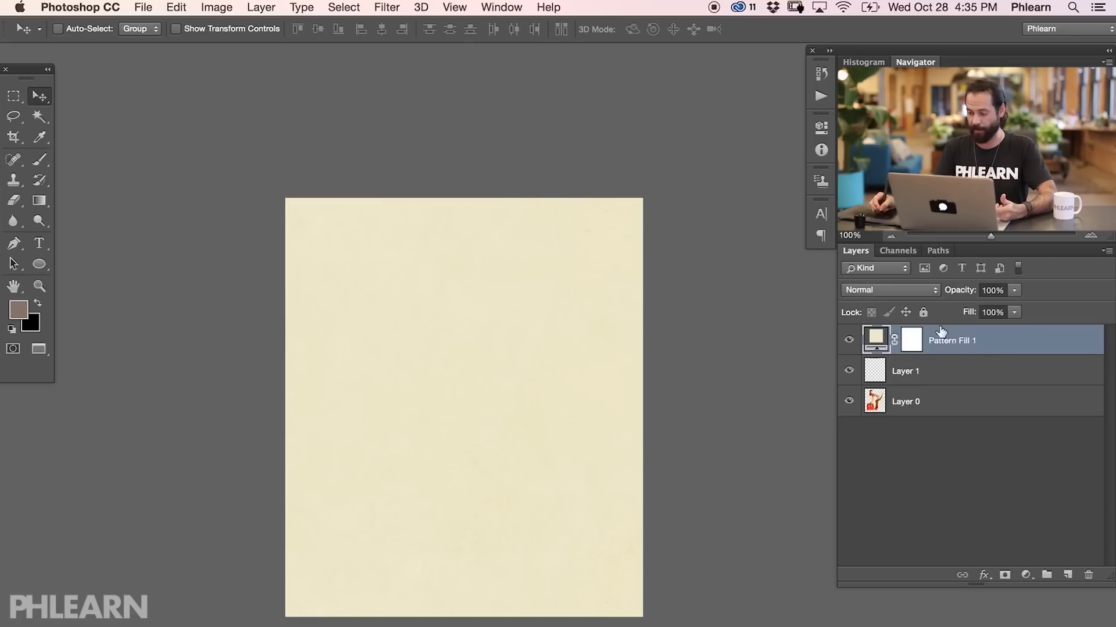
drag(979, 355, 982, 417)
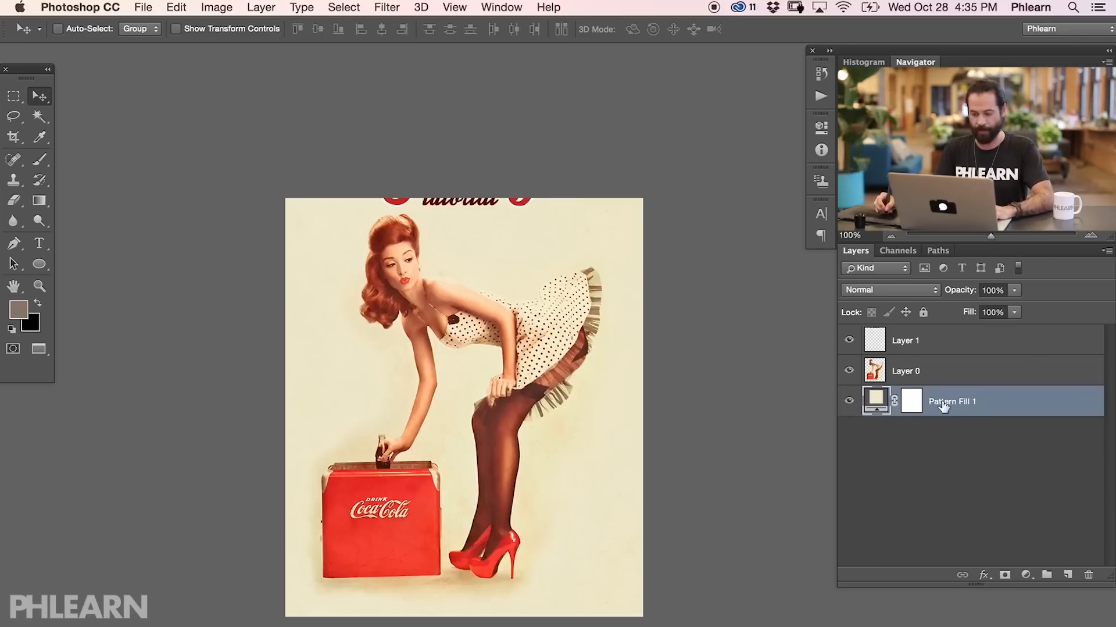
Step: Extend the canvas upward with the Crop tool to take in the whole title plus empty space above it
key(c)
drag(467, 194, 466, 125)
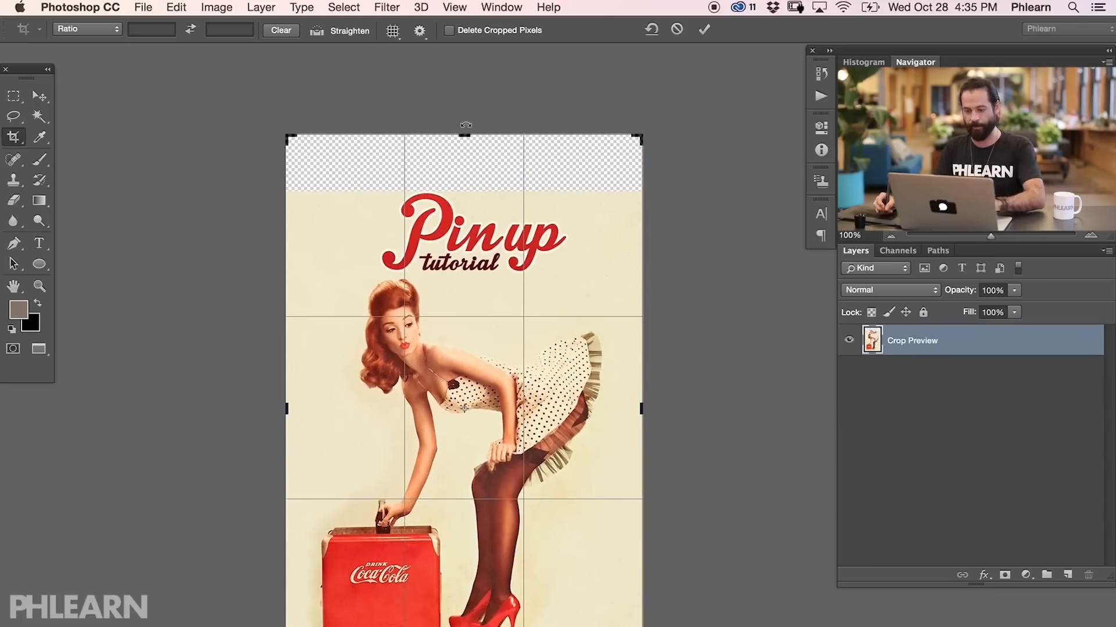
key(Return)
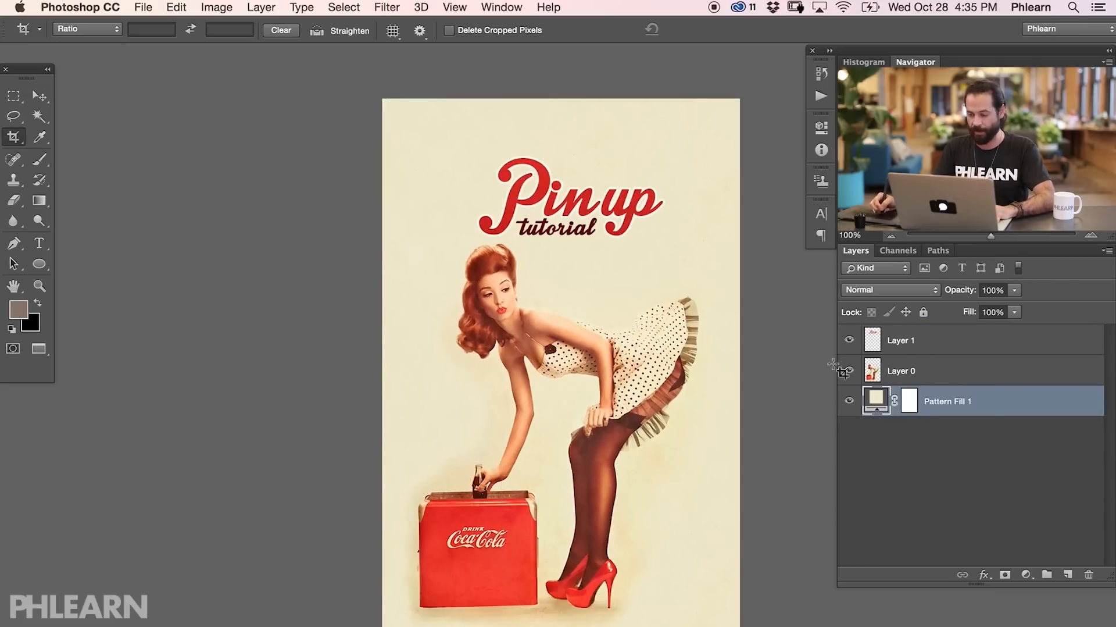
Step: Move the title artwork on Layer 1 sideways so it sits above the woman's back and dress
drag(639, 433, 567, 411)
click(917, 346)
key(v)
drag(550, 365, 610, 399)
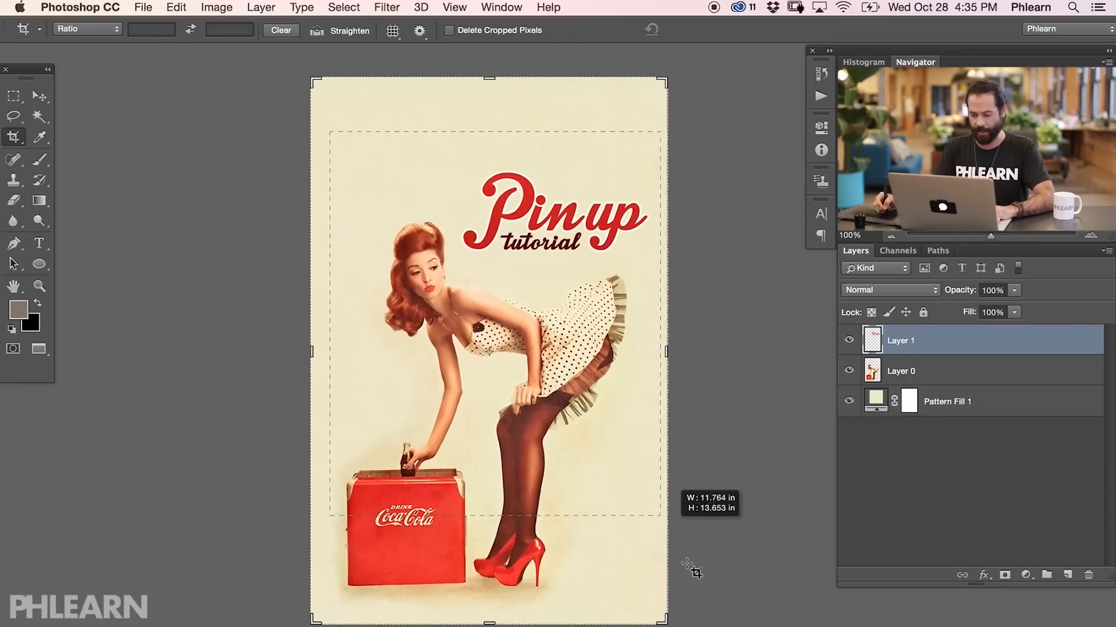
Step: Widen the canvas on both sides of the woman with the Crop tool
drag(727, 620, 816, 626)
drag(704, 502, 622, 530)
key(Return)
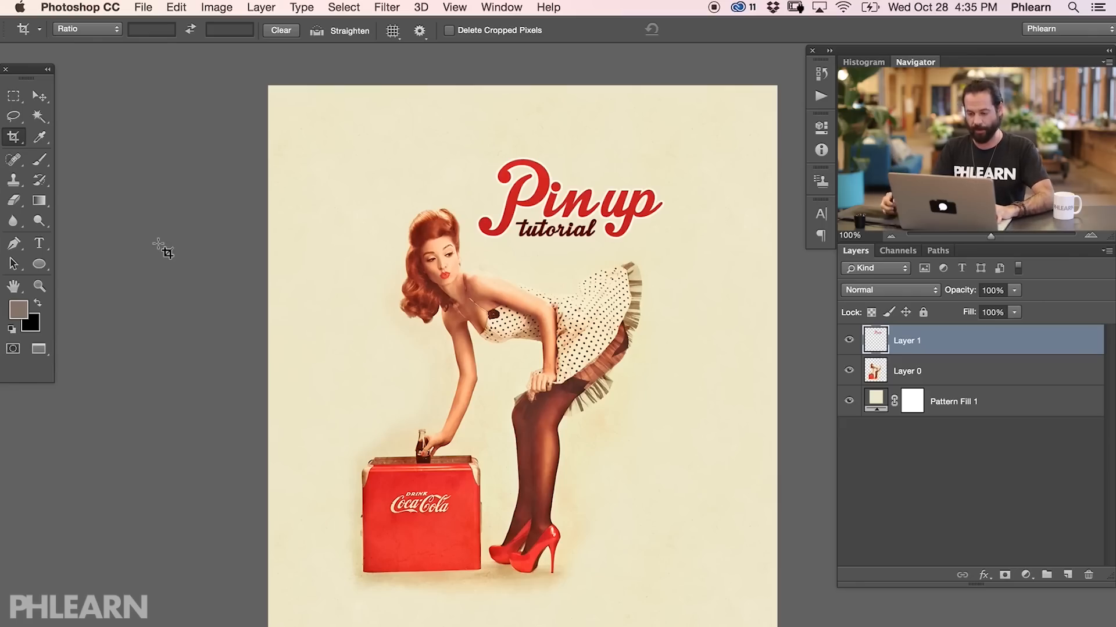
Step: Recrop the canvas into a wide, low banner, extending it far out beside the cooler and trimming its height
key(super+minus)
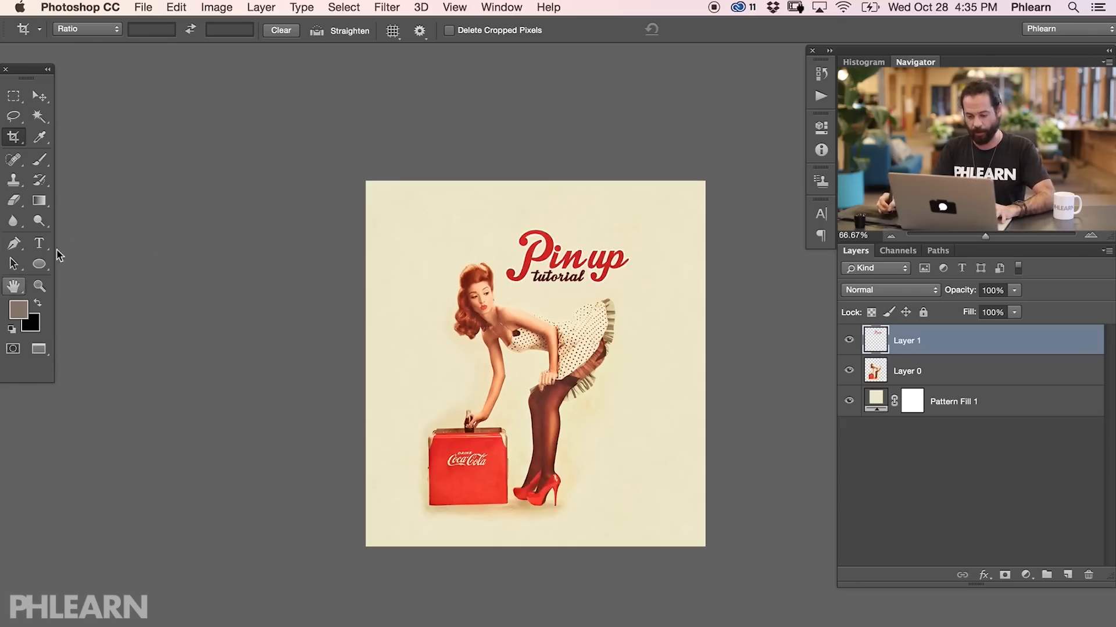
click(384, 376)
drag(366, 366, 64, 365)
drag(372, 177, 372, 204)
mouse_move(412, 303)
mouse_down()
mouse_move(413, 318)
mouse_move(416, 296)
mouse_up()
drag(760, 512, 798, 467)
mouse_move(625, 412)
mouse_down()
mouse_move(625, 393)
mouse_move(630, 403)
mouse_up()
drag(361, 472, 376, 489)
key(Return)
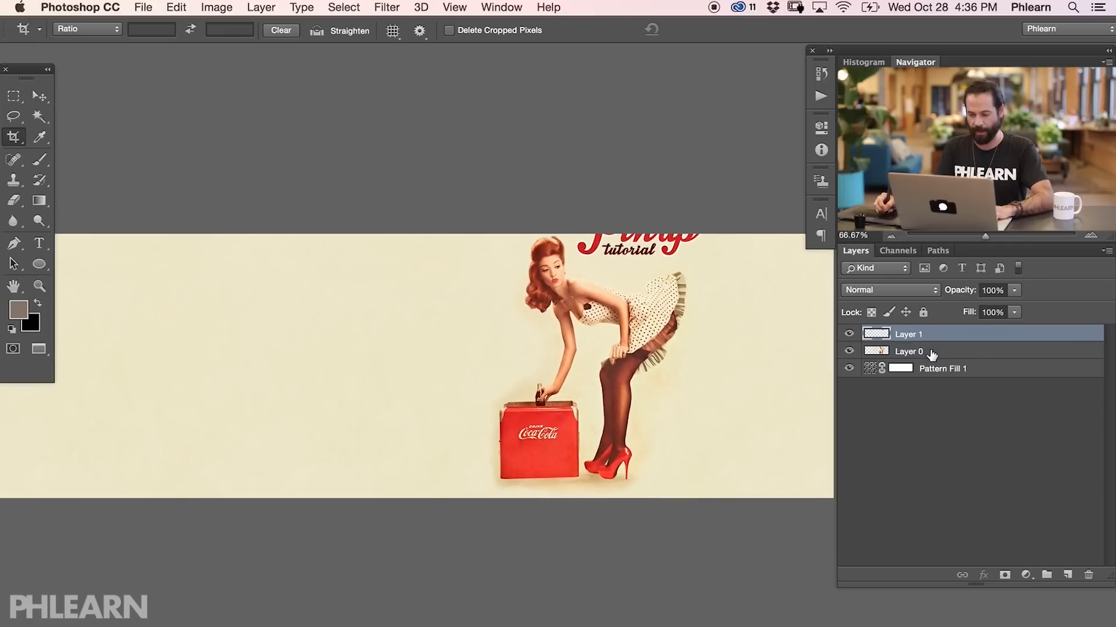
Step: Rearrange the banner with the title in the open area beside the cooler and the woman farther away from it
key(v)
drag(636, 417, 648, 420)
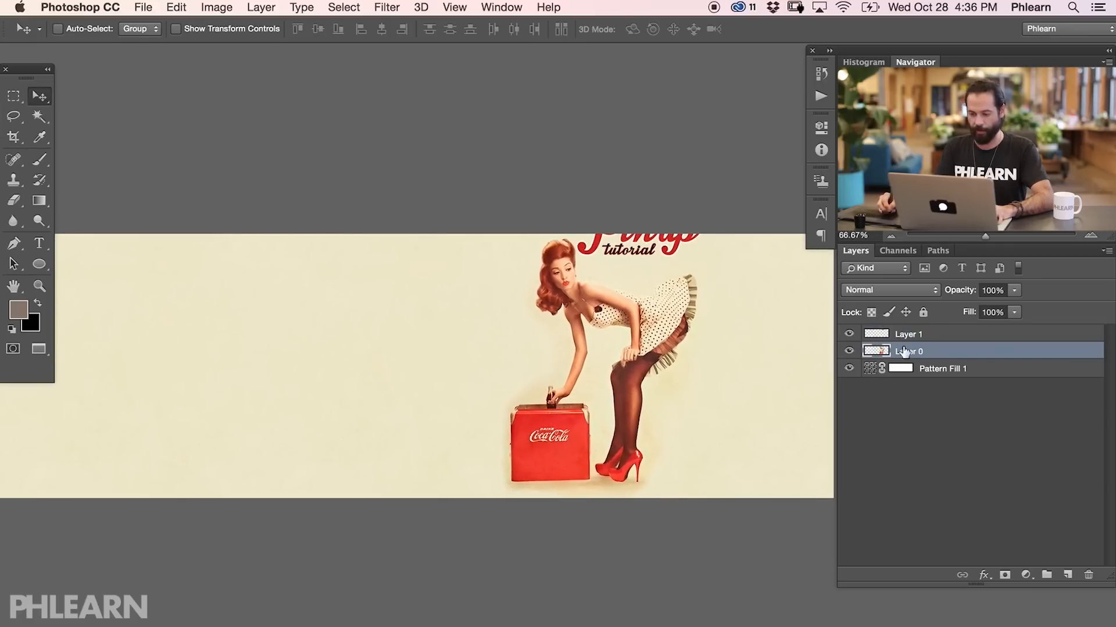
drag(350, 456, 328, 460)
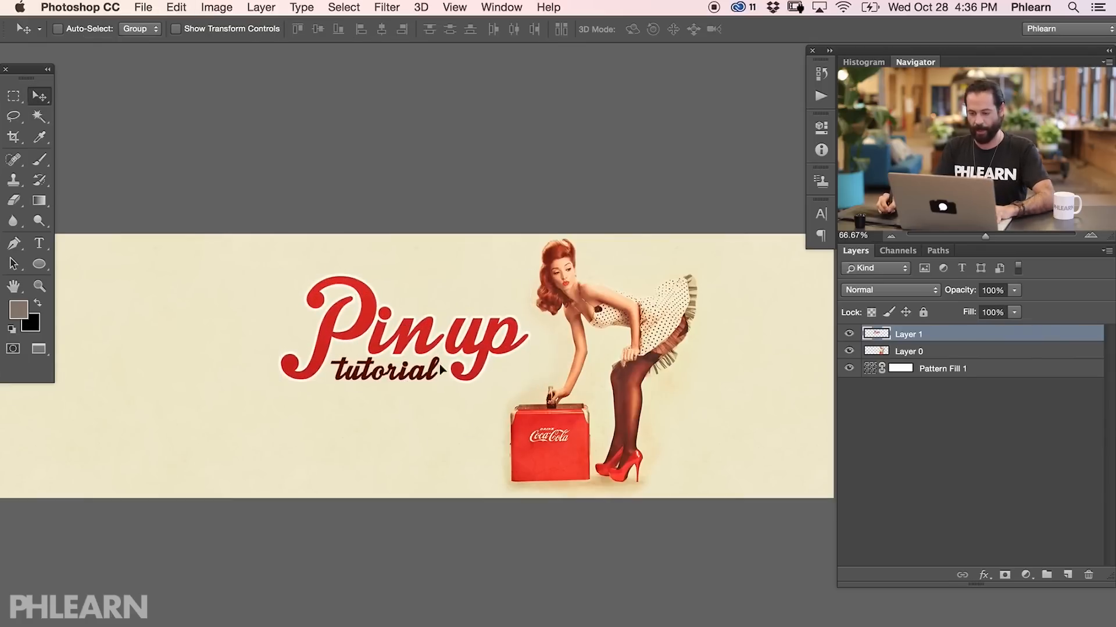
drag(442, 369, 412, 379)
drag(639, 424, 682, 421)
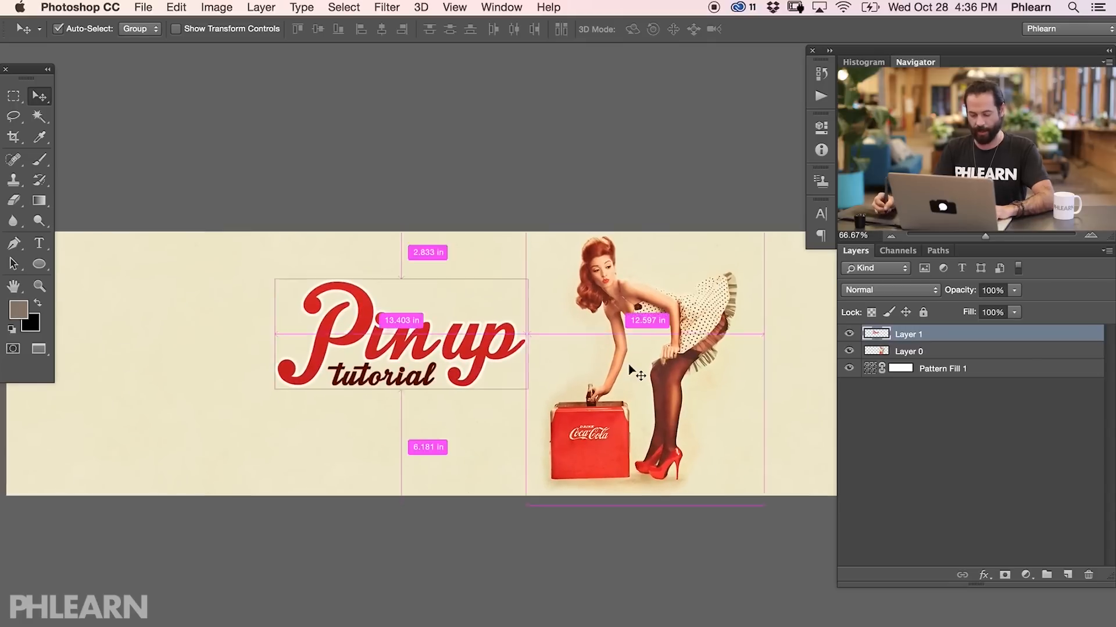
Step: Recrop the canvas to make it taller and remove part of the empty width beside the title
key(super+minus)
drag(471, 268, 474, 250)
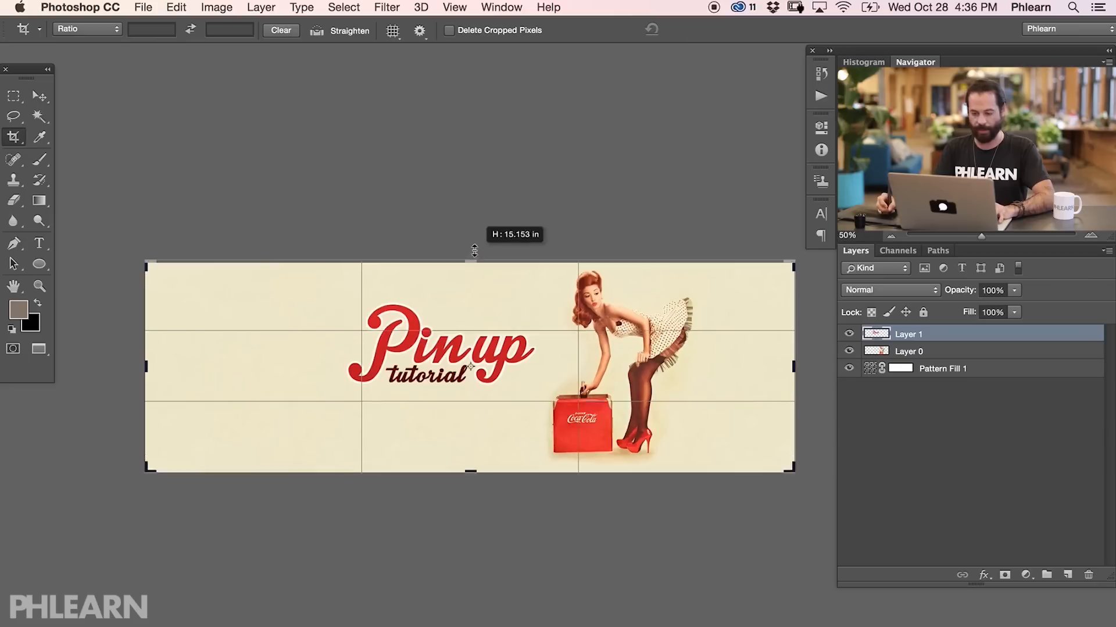
drag(473, 195, 473, 188)
drag(140, 368, 220, 370)
key(Return)
drag(616, 422, 580, 406)
key(super+plus)
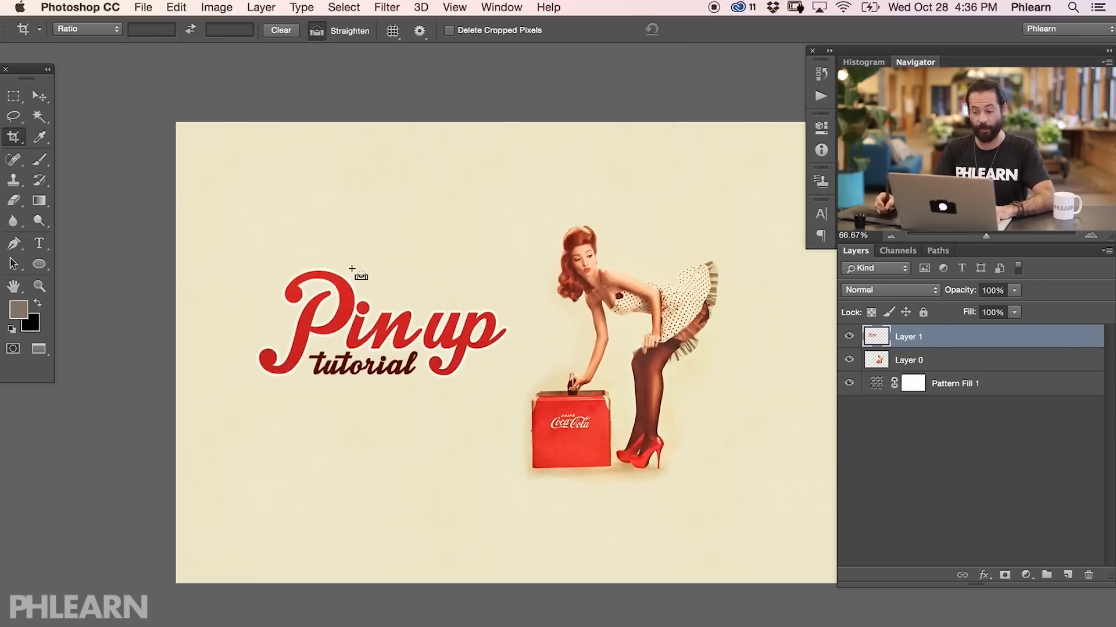
key(super+plus)
drag(452, 403, 417, 445)
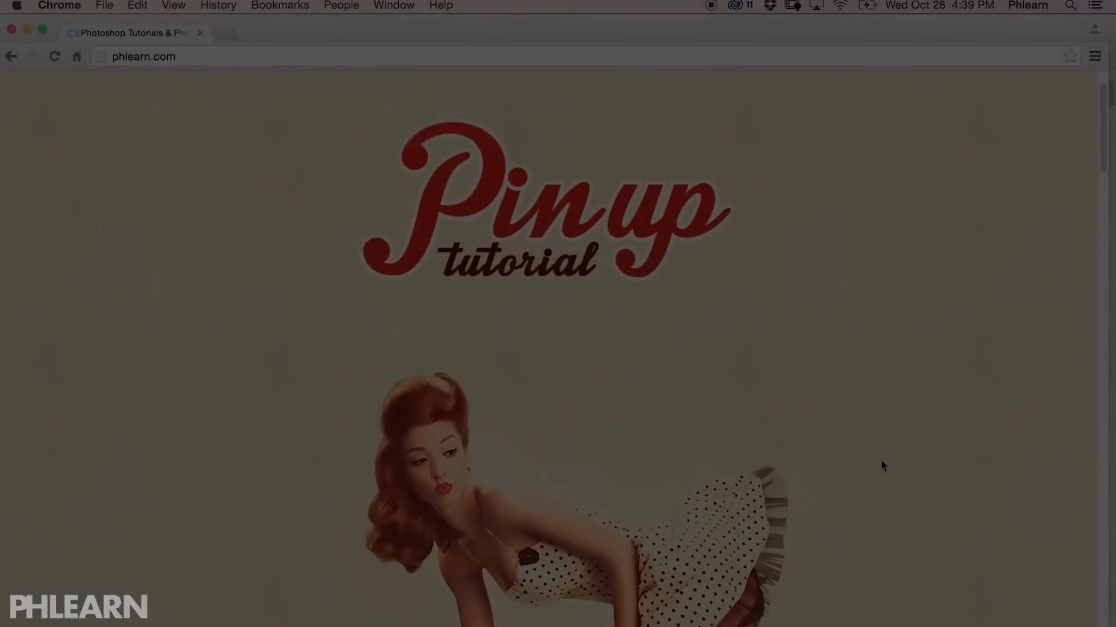
Step: Switch to Chrome and examine how the paper pattern repeats behind the Pin up tutorial page on phlearn.com
scroll(881, 458, down, 5)
scroll(882, 466, down, 10)
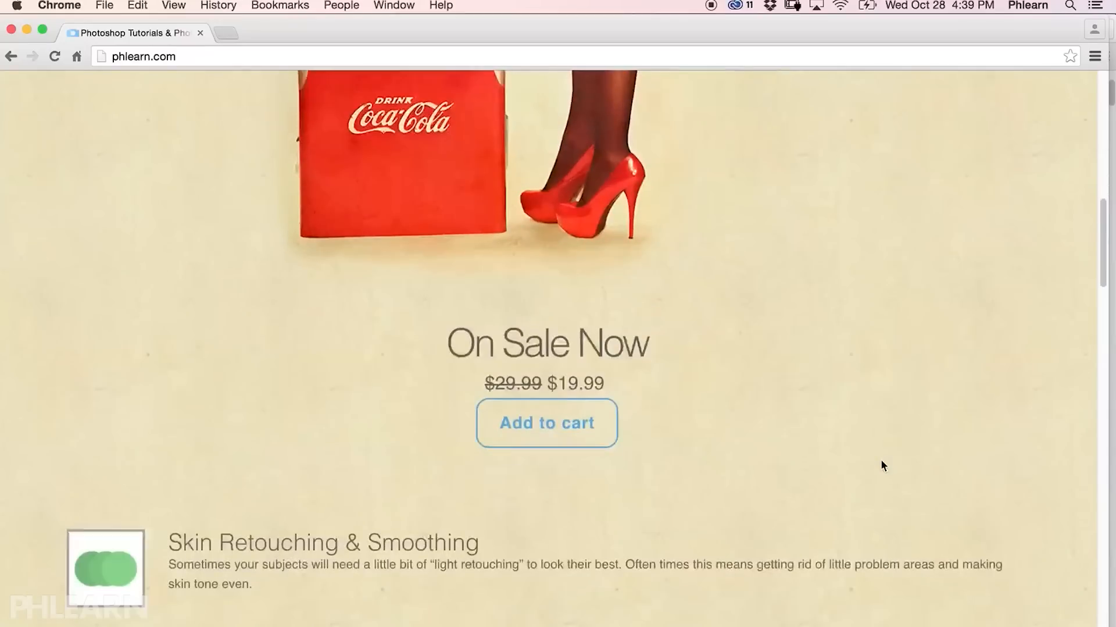
scroll(882, 465, down, 10)
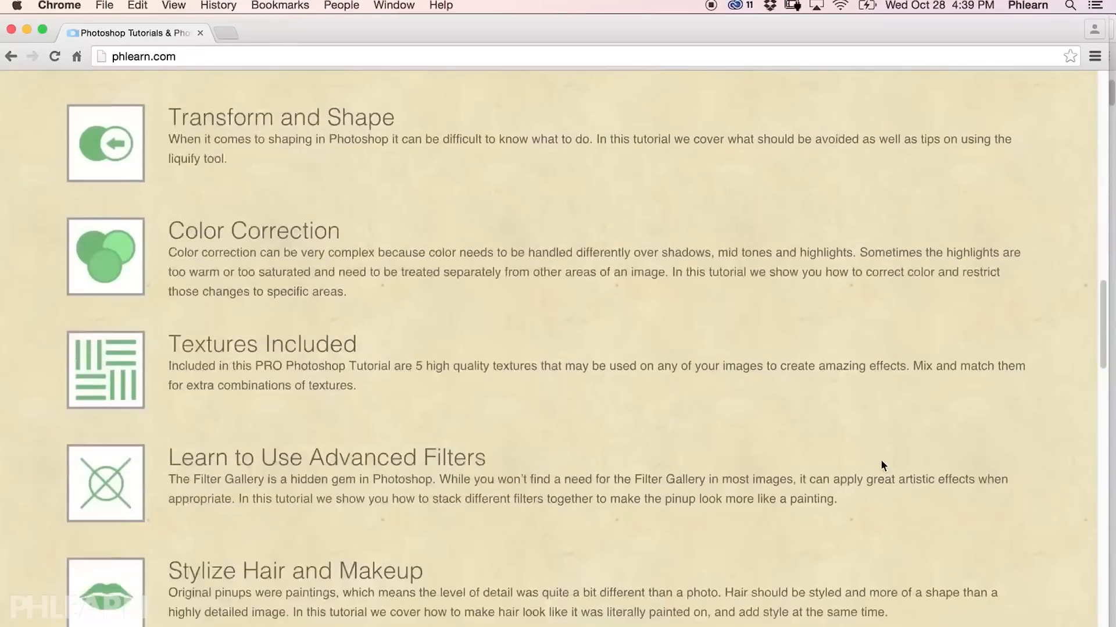
scroll(882, 465, down, 3)
scroll(887, 472, up, 6)
scroll(887, 472, up, 10)
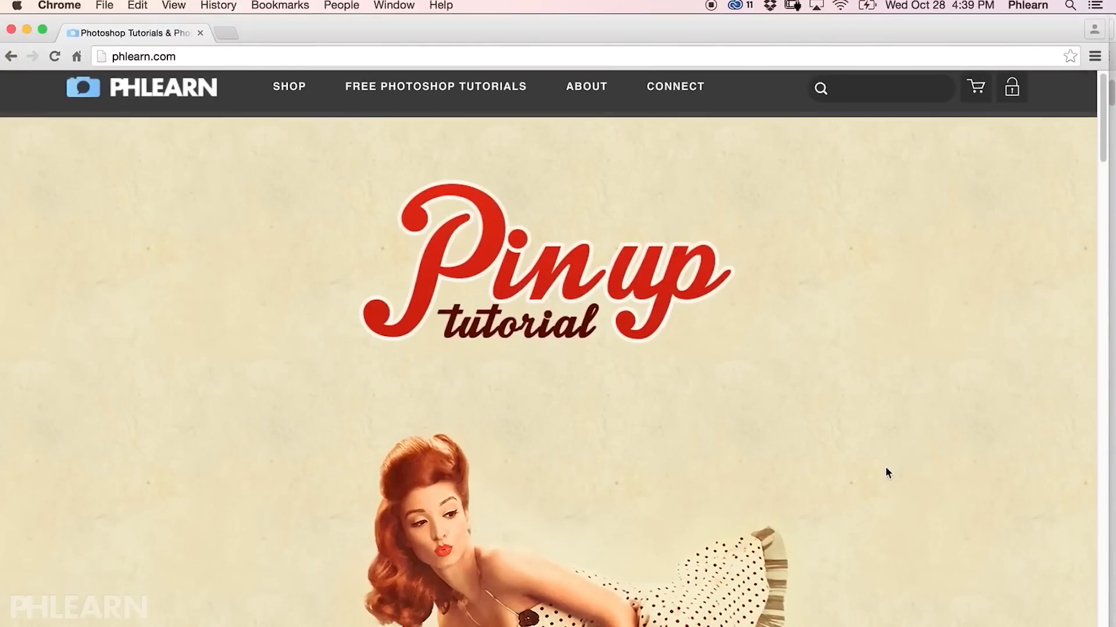
scroll(887, 468, down, 5)
scroll(885, 466, down, 2)
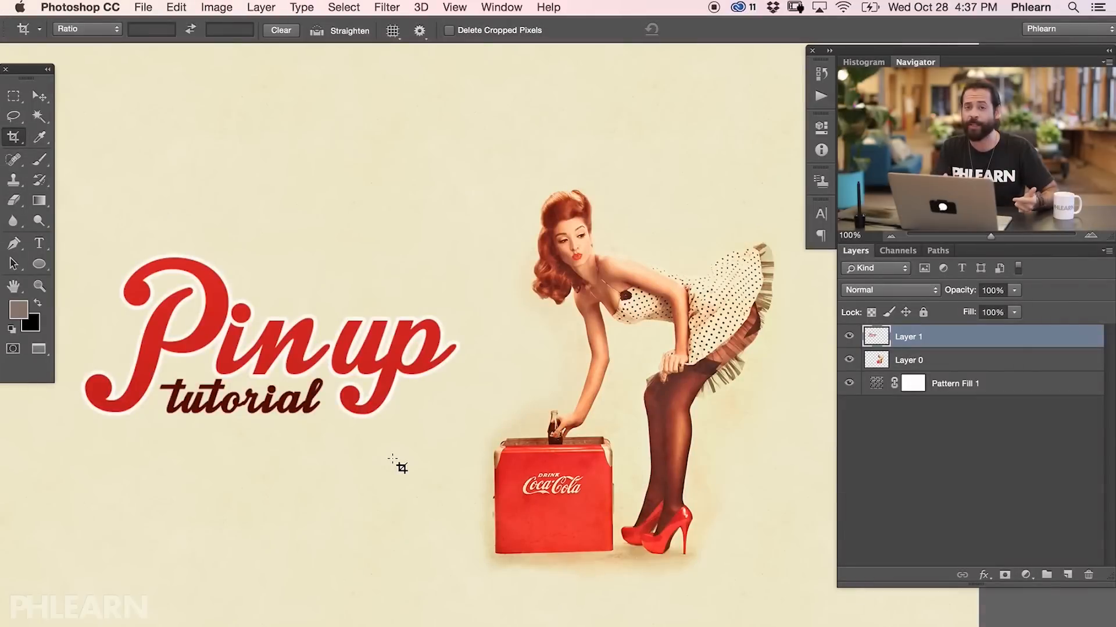